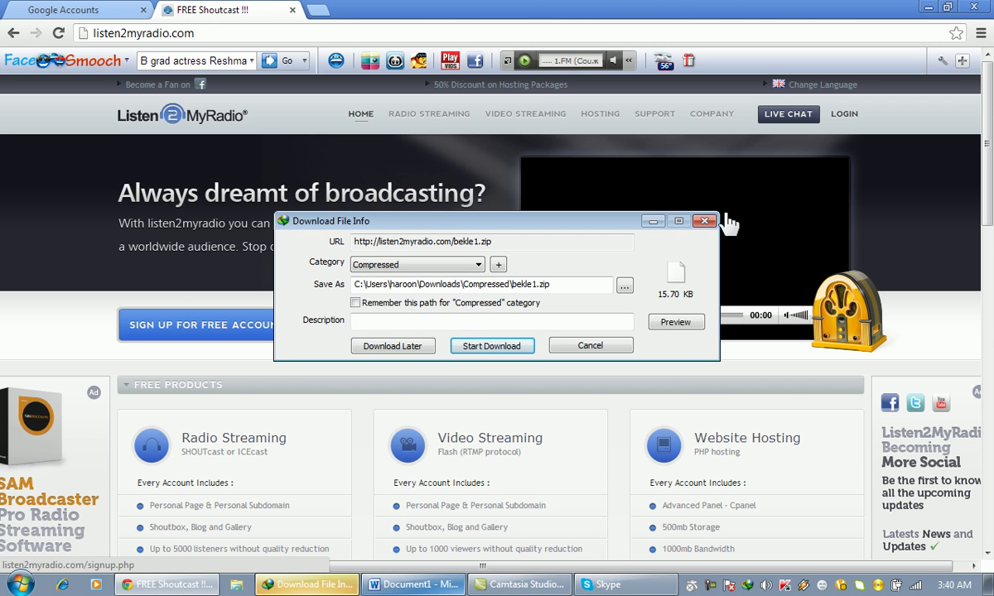
- Close the bekle1.zip Download File Info dialog to get back to the Listen2MyRadio home page
{"action": "left_click", "coordinate": [705, 224]}
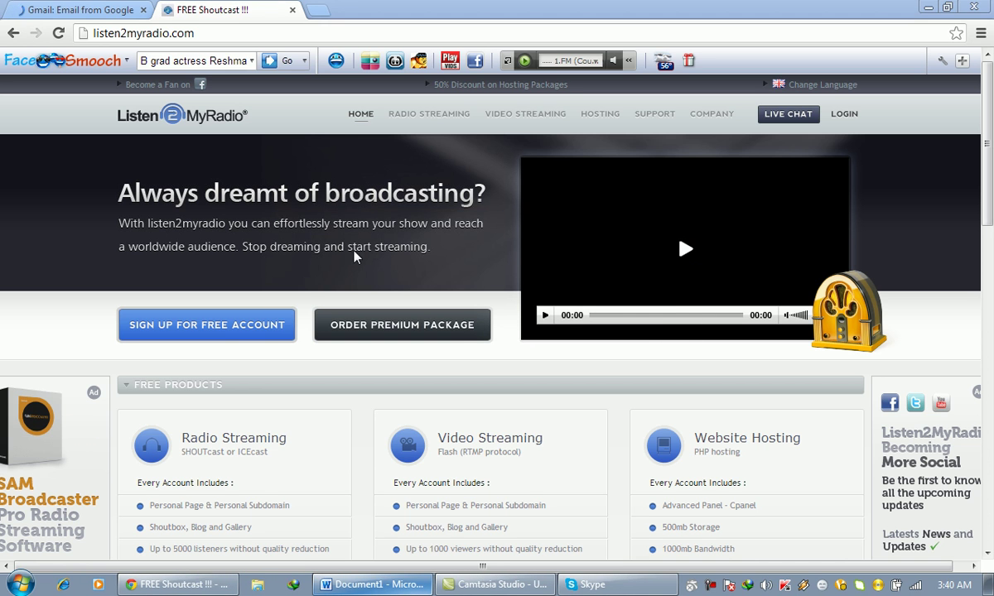
- Open the free-account signup page, then sign in to Gmail with the account e-mail and password
{"action": "left_click", "coordinate": [251, 336]}
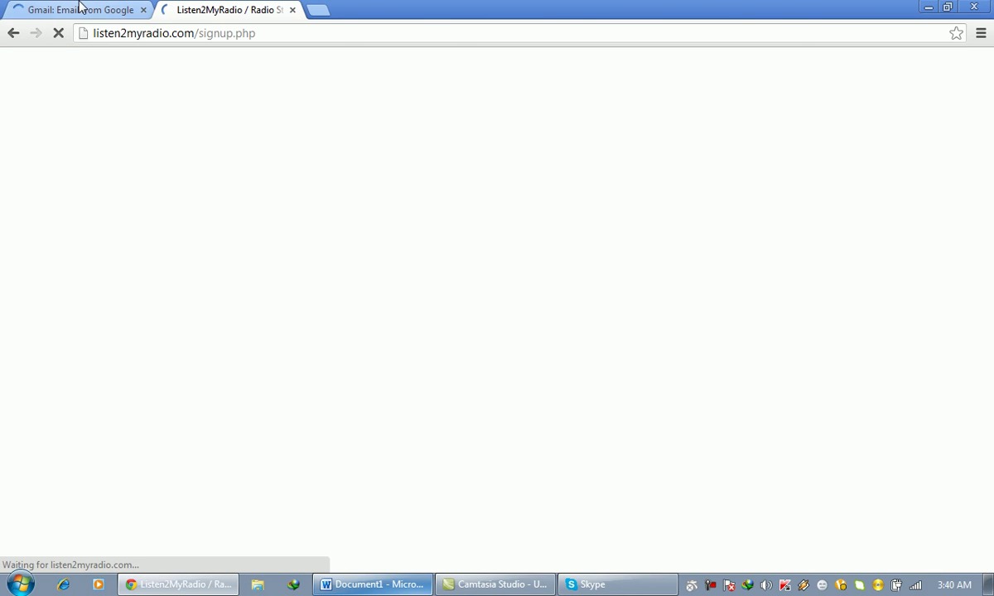
{"action": "left_click", "coordinate": [77, 10]}
{"action": "left_click", "coordinate": [682, 225]}
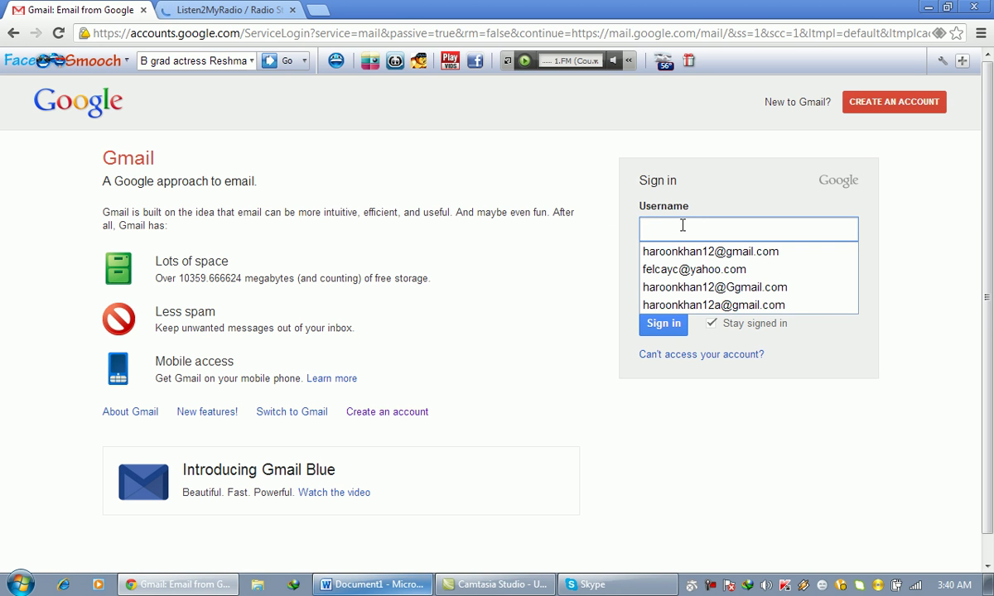
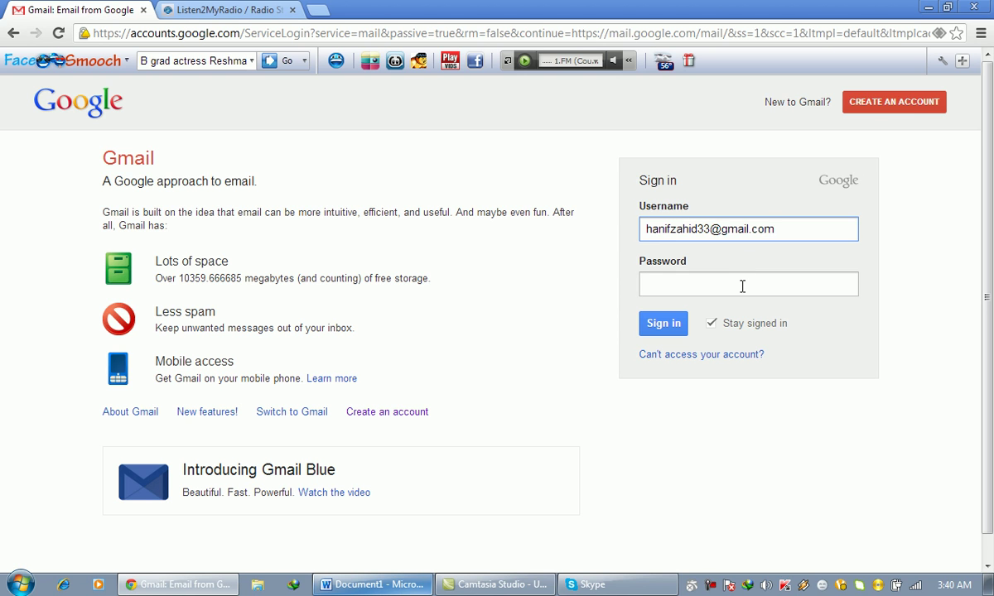
{"action": "left_click", "coordinate": [742, 286]}
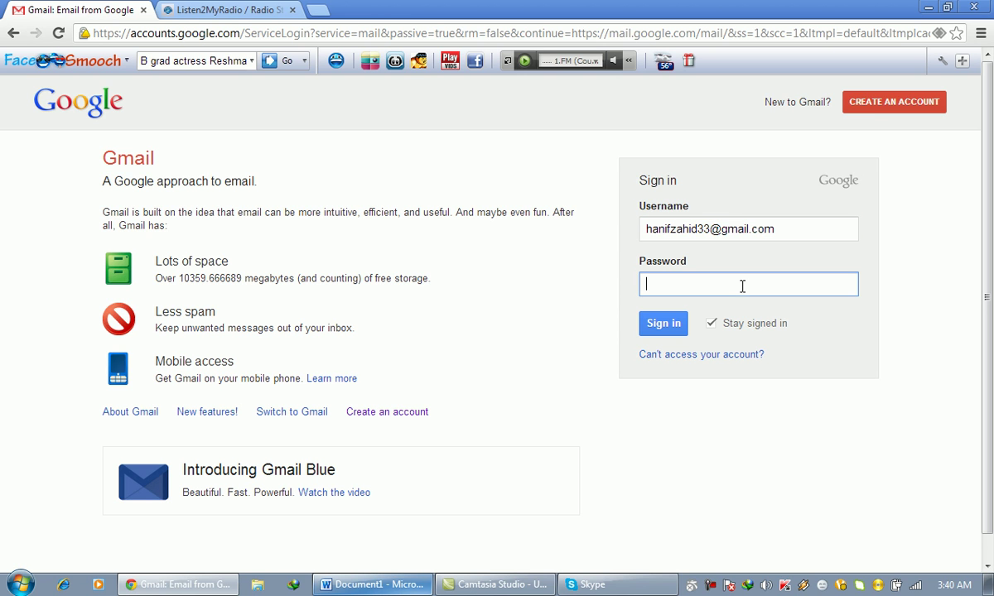
{"action": "type", "text": "•••••••••"}
{"action": "left_click", "coordinate": [669, 325]}
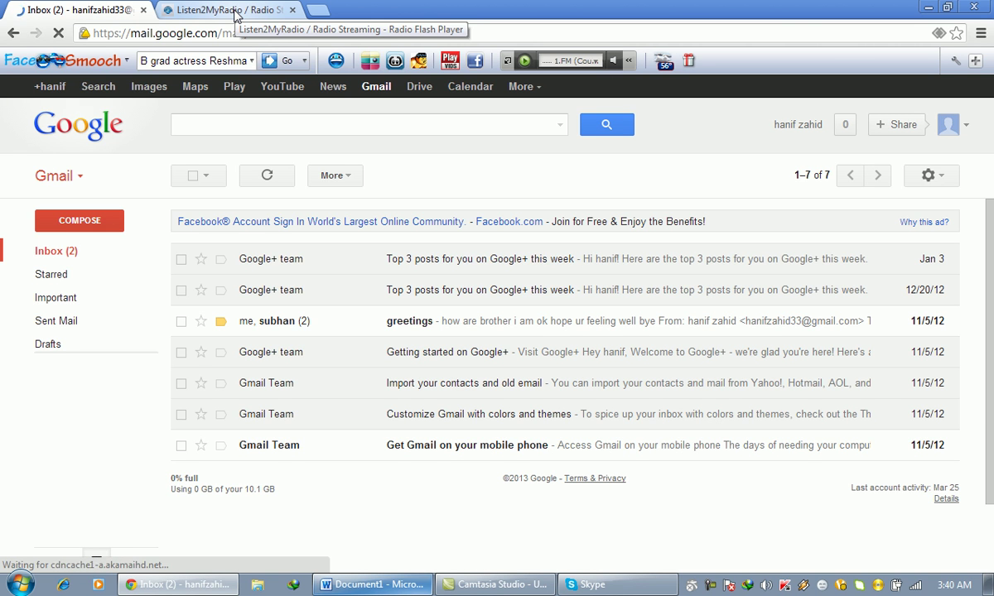
- Enter the full name, username, password and retyped password on the Listen2MyRadio signup form
{"action": "left_click", "coordinate": [235, 12]}
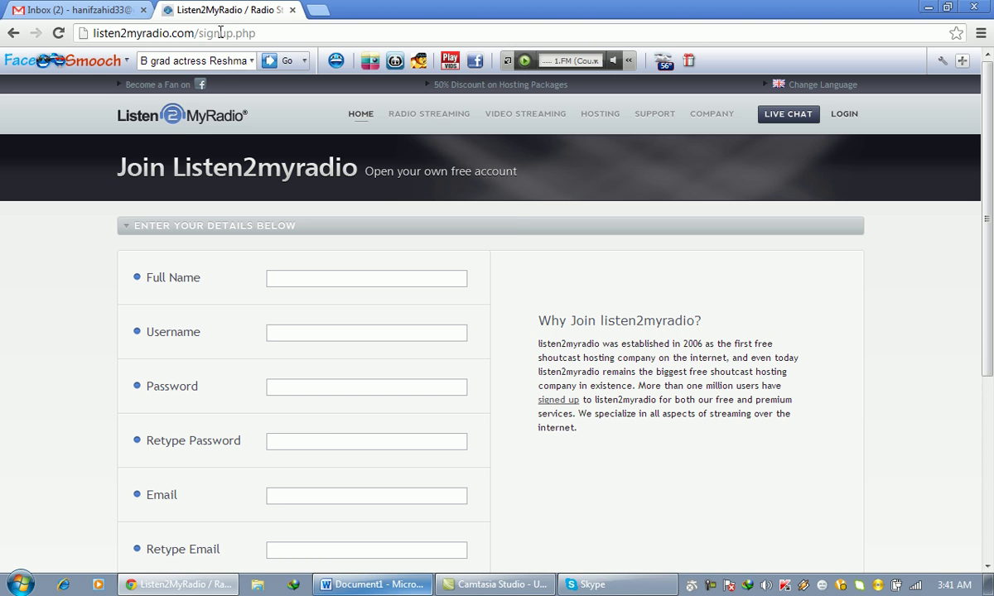
{"action": "scroll", "coordinate": [990, 176], "scroll_direction": "down", "scroll_amount": 1}
{"action": "scroll", "coordinate": [989, 175], "scroll_direction": "down", "scroll_amount": 1}
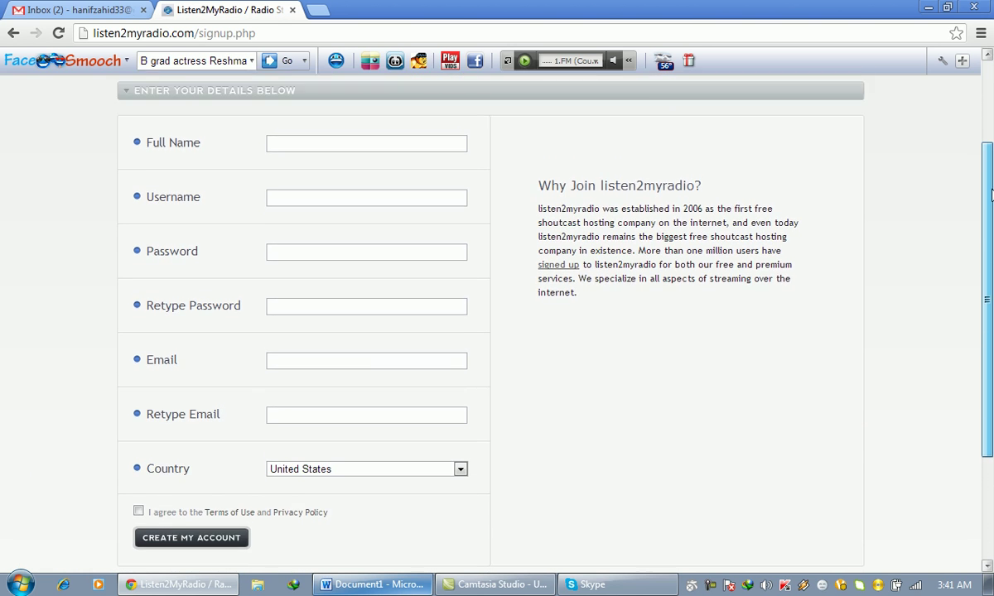
{"action": "left_click", "coordinate": [130, 35]}
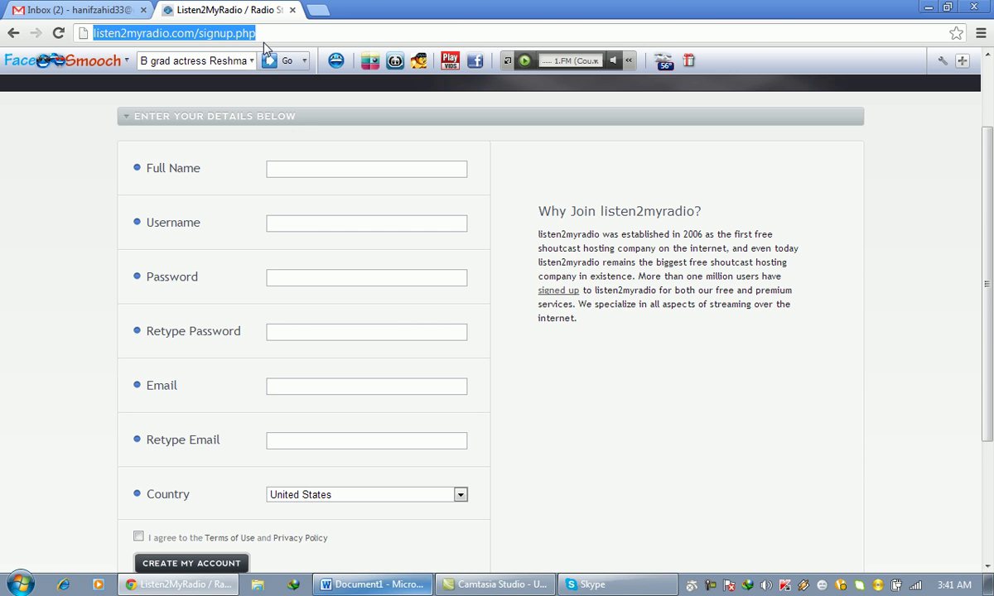
{"action": "left_click", "coordinate": [301, 170]}
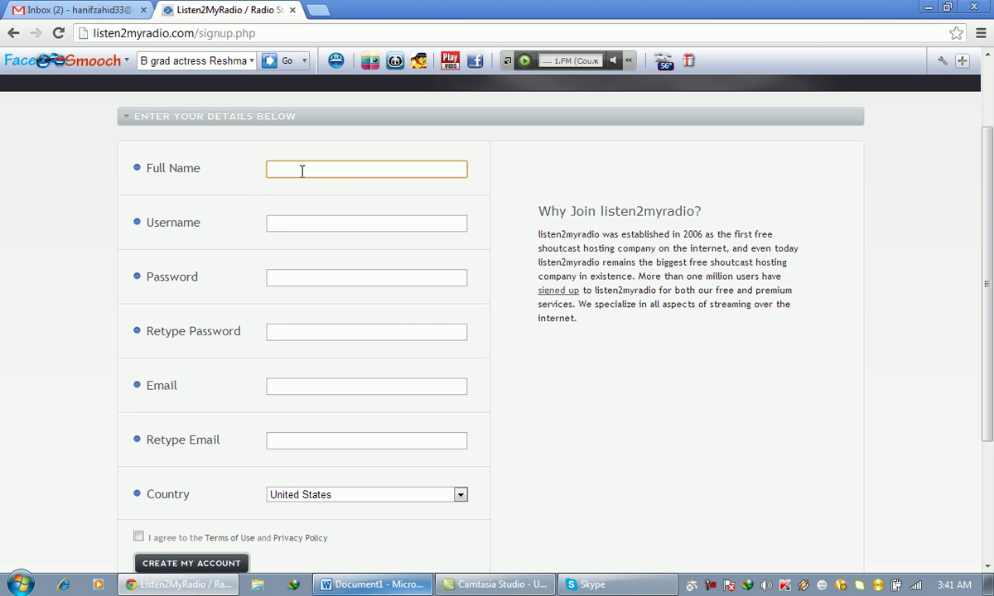
{"action": "type", "text": "hanif"}
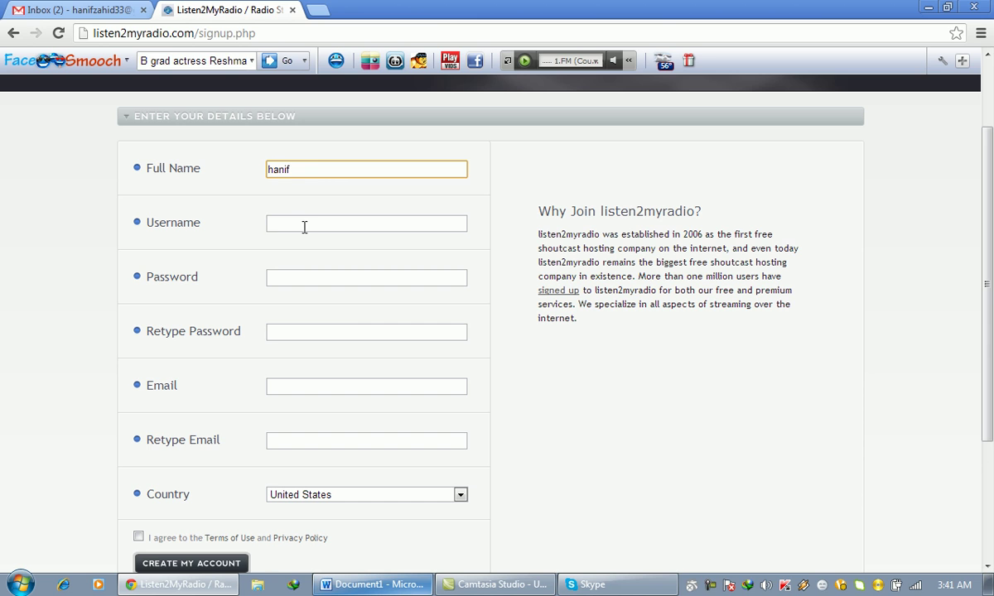
{"action": "left_click", "coordinate": [304, 230]}
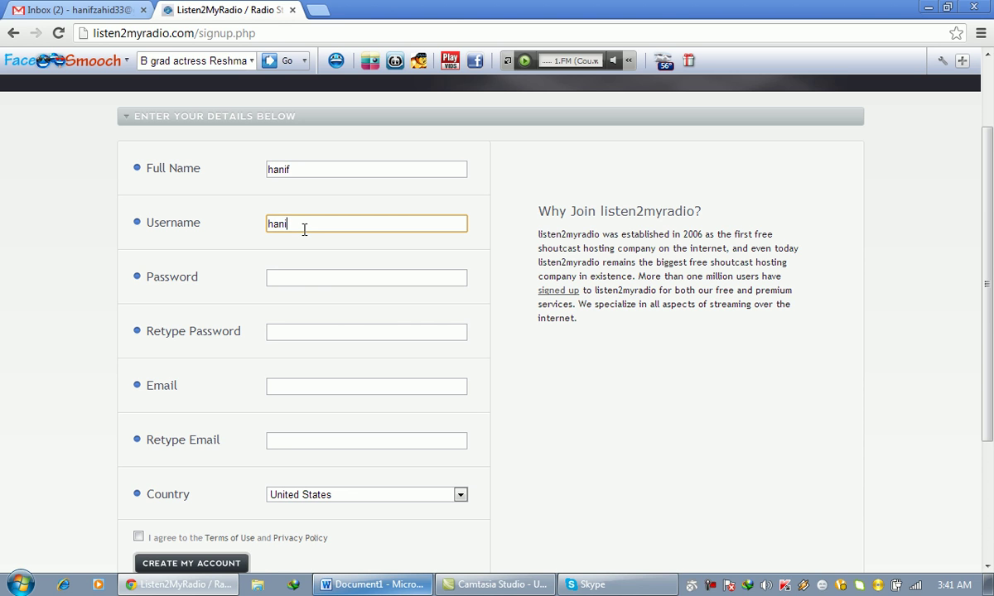
{"action": "left_click", "coordinate": [308, 277]}
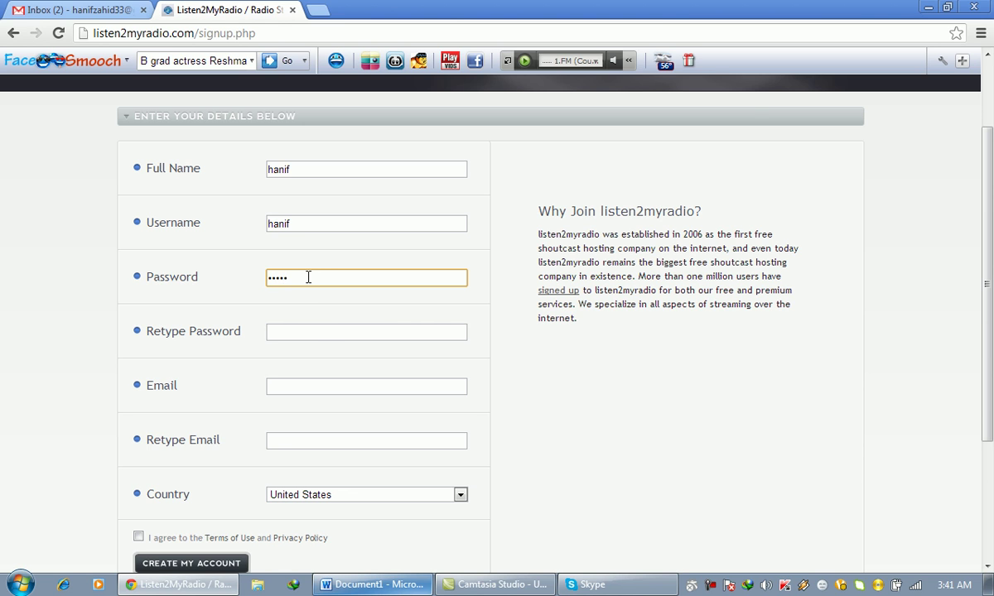
{"action": "left_click", "coordinate": [316, 330]}
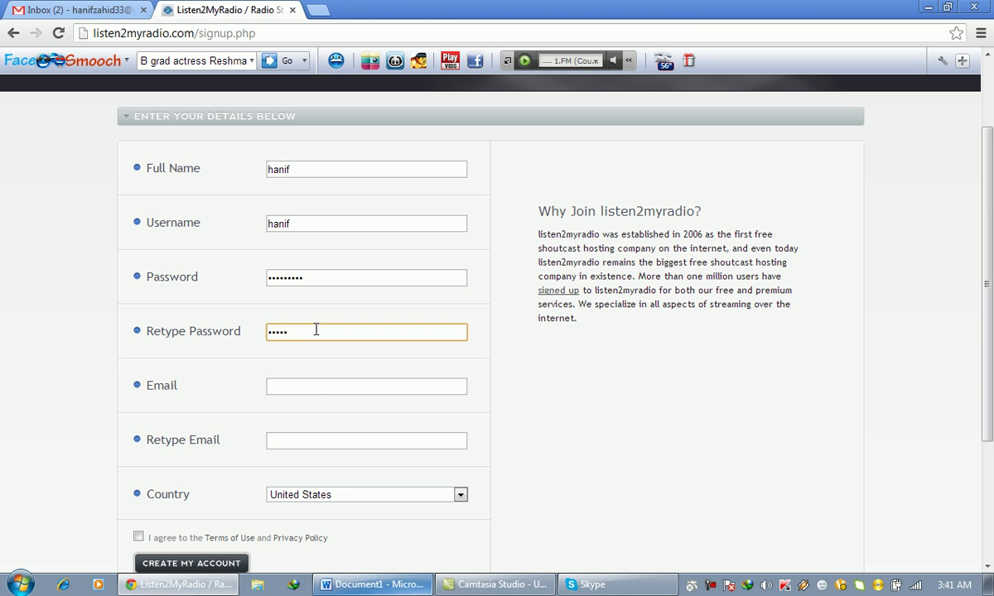
- Enter the account e-mail address and paste the same address into Retype Email
{"action": "left_click", "coordinate": [308, 387]}
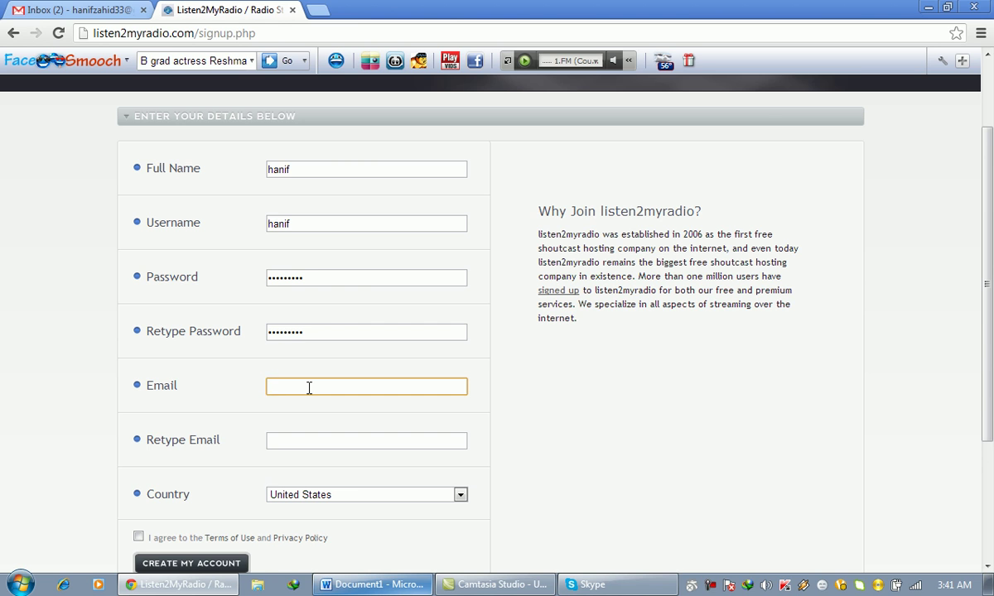
{"action": "key", "text": "ctrl+shift+Left"}
{"action": "key", "text": "ctrl+shift+Left"}
{"action": "key", "text": "ctrl+shift+Left"}
{"action": "key", "text": "ctrl+c"}
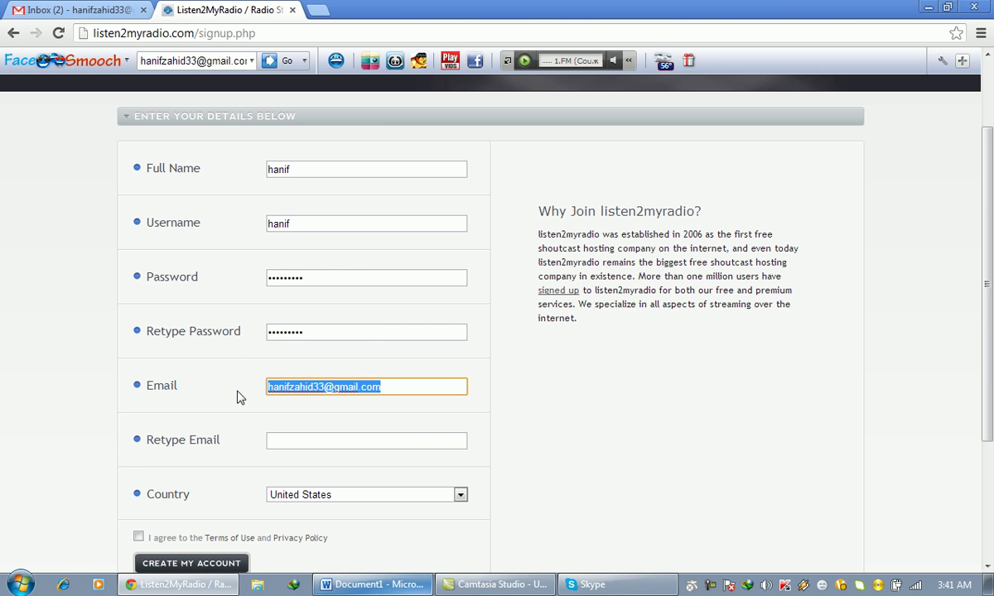
{"action": "left_click", "coordinate": [333, 445]}
{"action": "key", "text": "ctrl+v"}
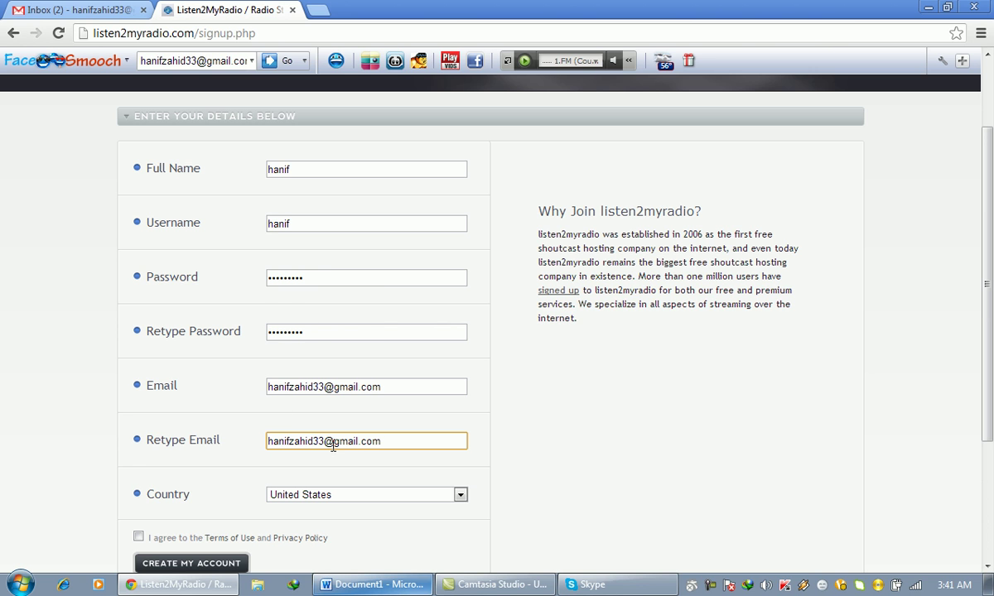
- Choose Afghanistan as the country and accept the terms of use
{"action": "left_click", "coordinate": [353, 502]}
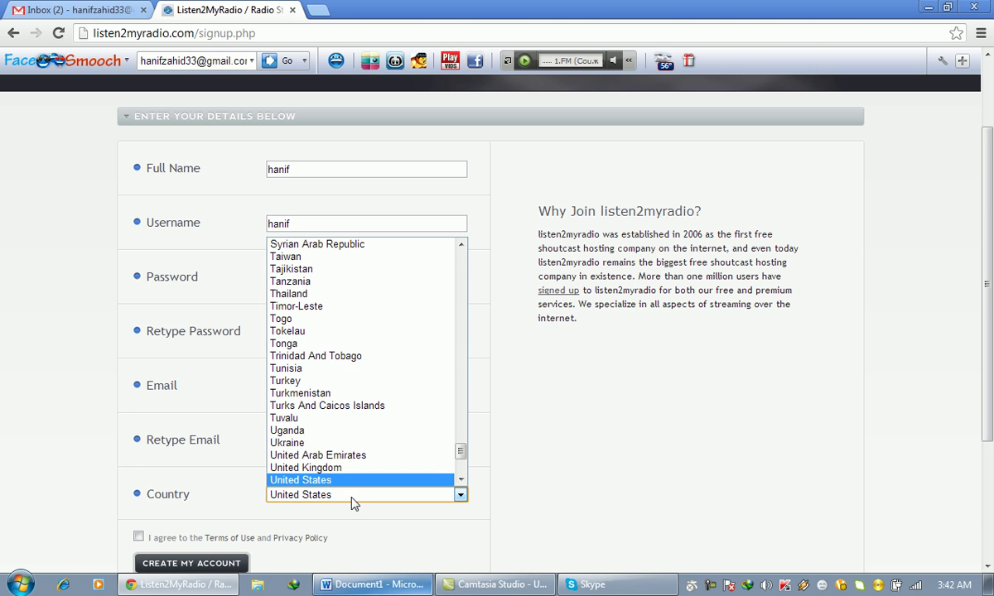
{"action": "key", "text": "Home"}
{"action": "left_click", "coordinate": [377, 247]}
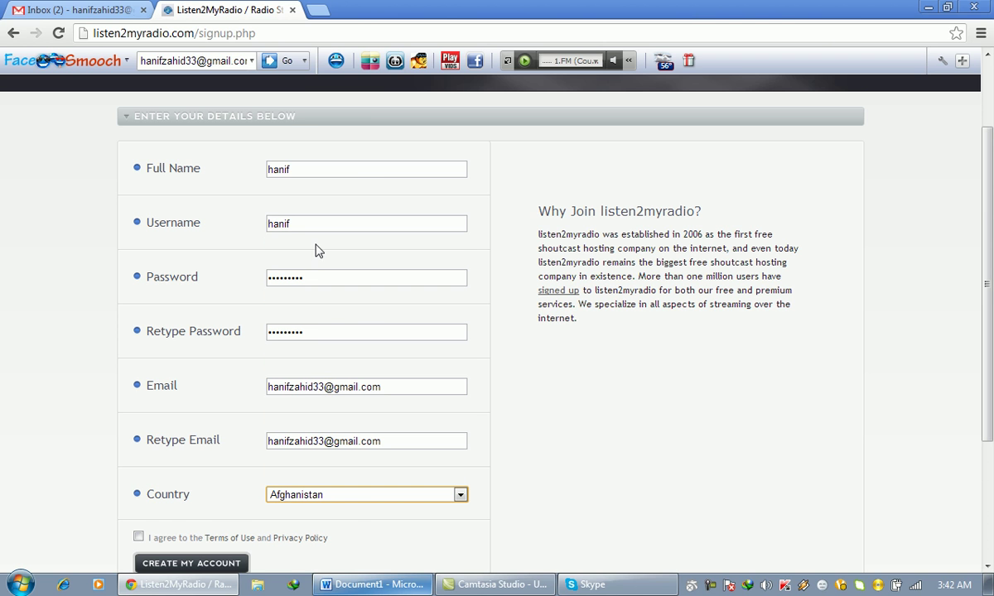
{"action": "left_click", "coordinate": [138, 536]}
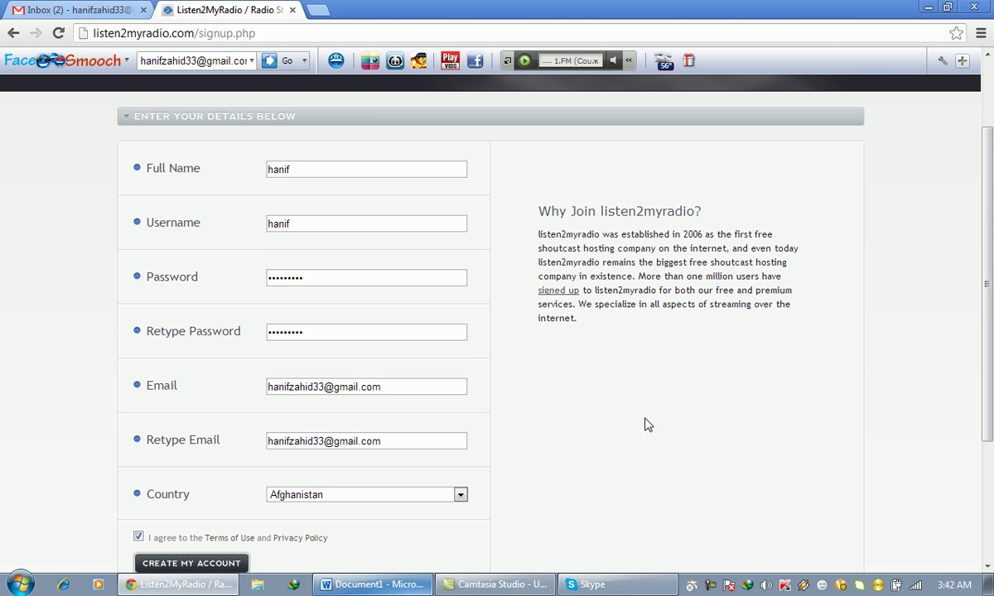
{"action": "left_click_drag", "start_coordinate": [991, 234], "coordinate": [991, 292]}
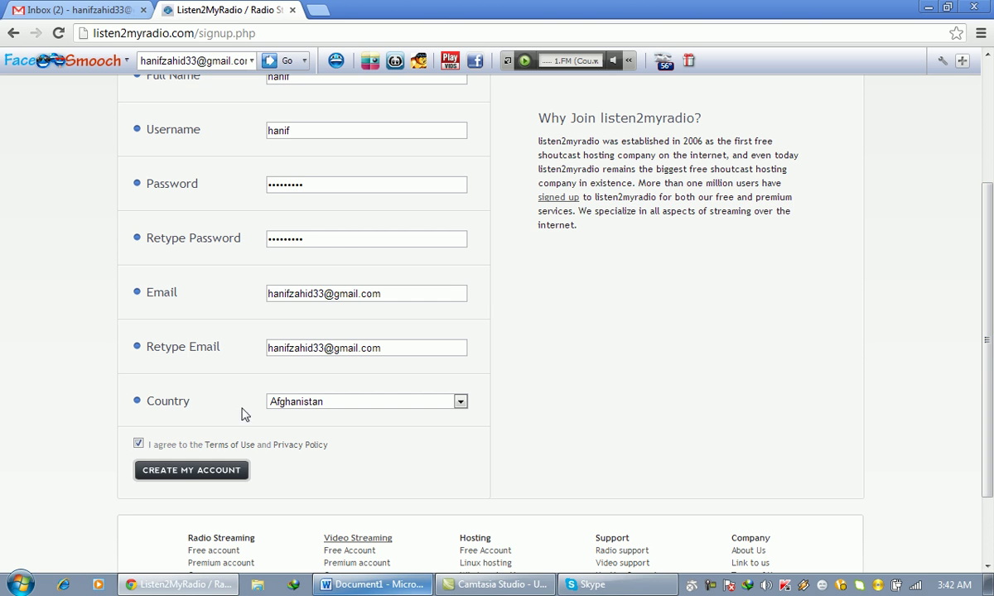
- Create the account, then open the Listen2MyRadio confirmation e-mail in Gmail and follow its registration link
{"action": "left_click", "coordinate": [175, 484]}
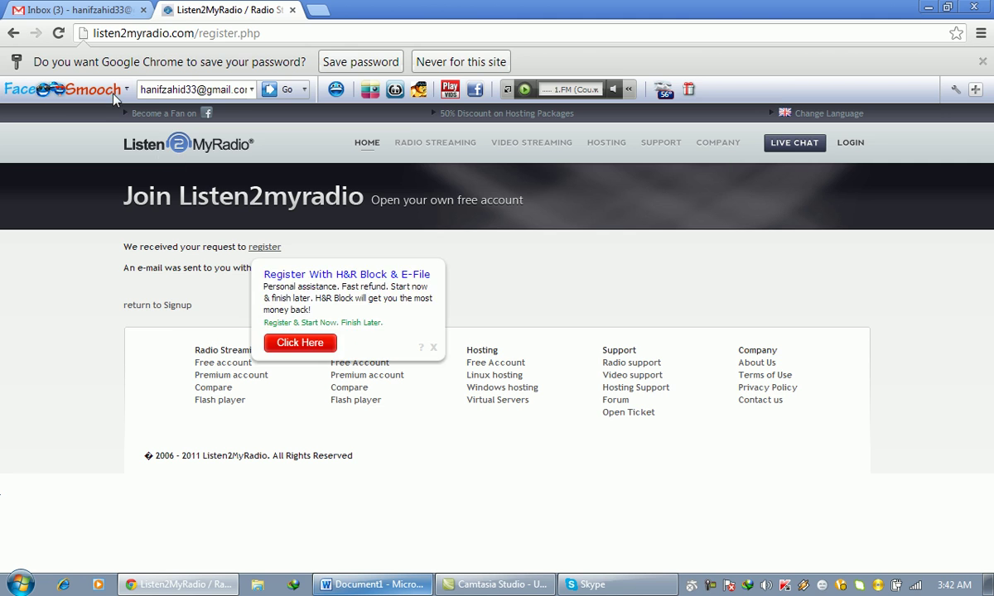
{"action": "left_click", "coordinate": [69, 12]}
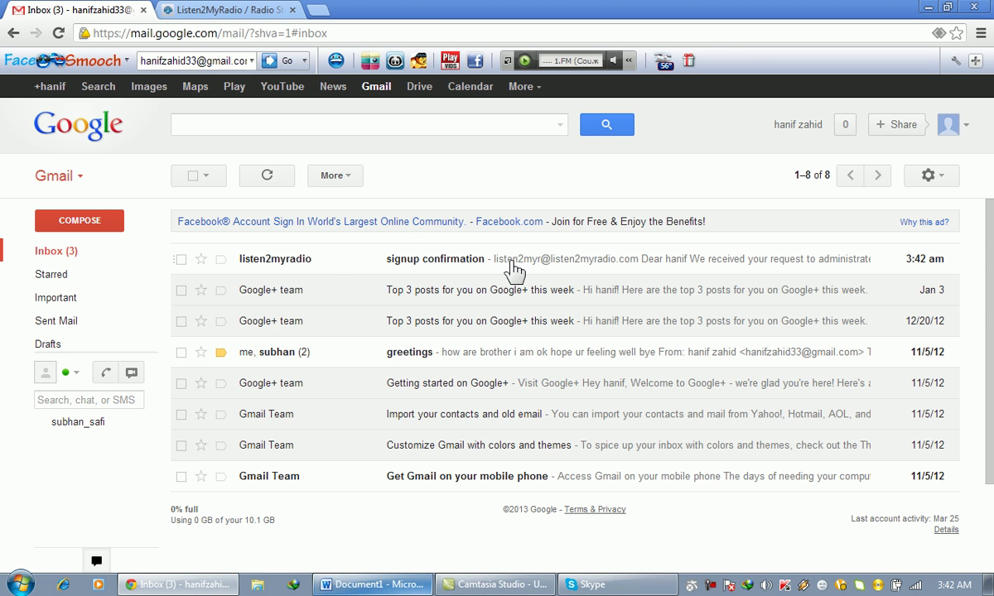
{"action": "left_click", "coordinate": [455, 267]}
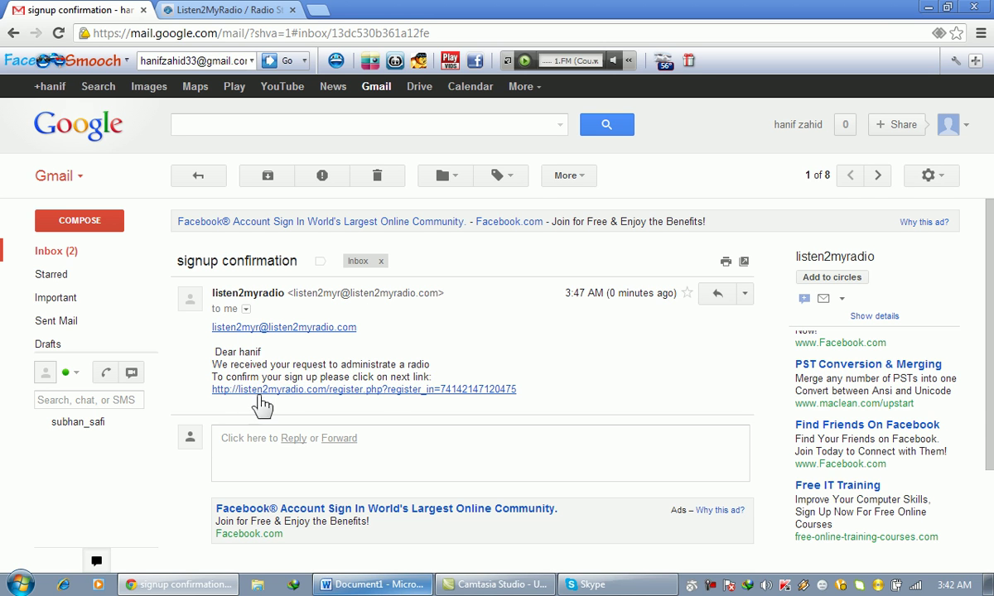
{"action": "left_click", "coordinate": [379, 399]}
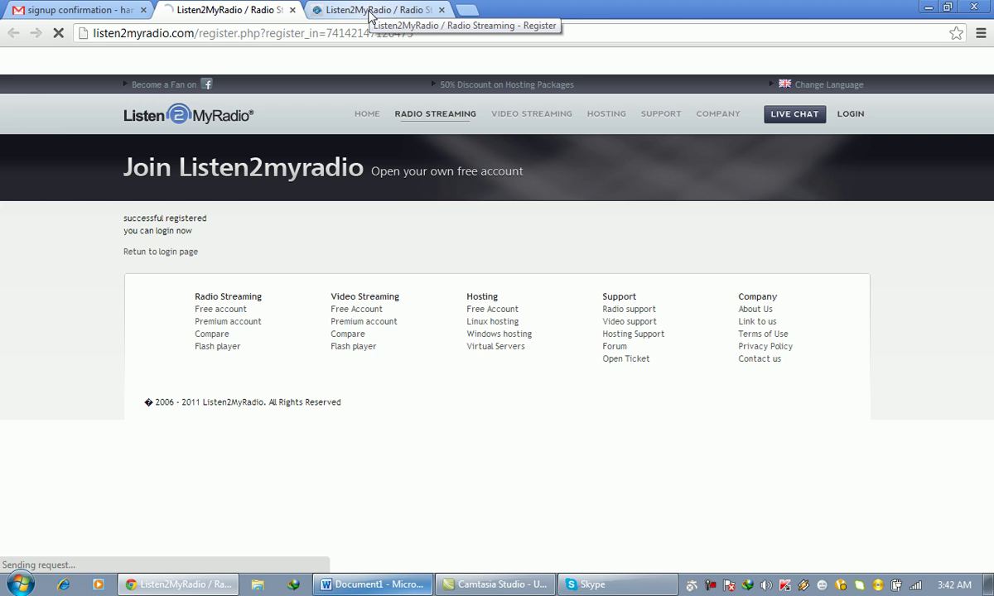
- Go to the LOGIN > Free Account page and close the ad tab that opens
{"action": "left_click", "coordinate": [369, 15]}
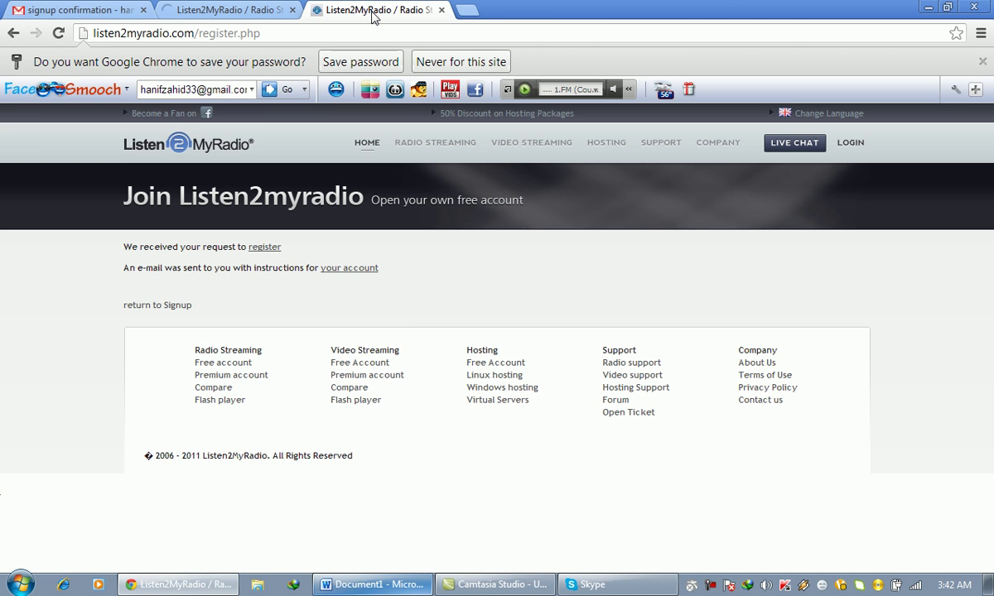
{"action": "left_click", "coordinate": [246, 12]}
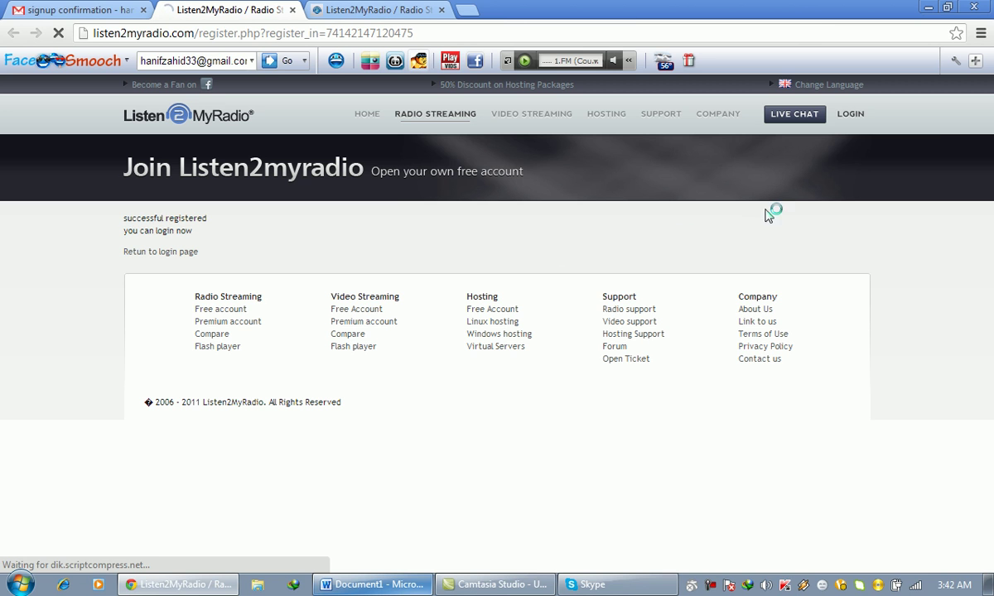
{"action": "mouse_move", "coordinate": [848, 123]}
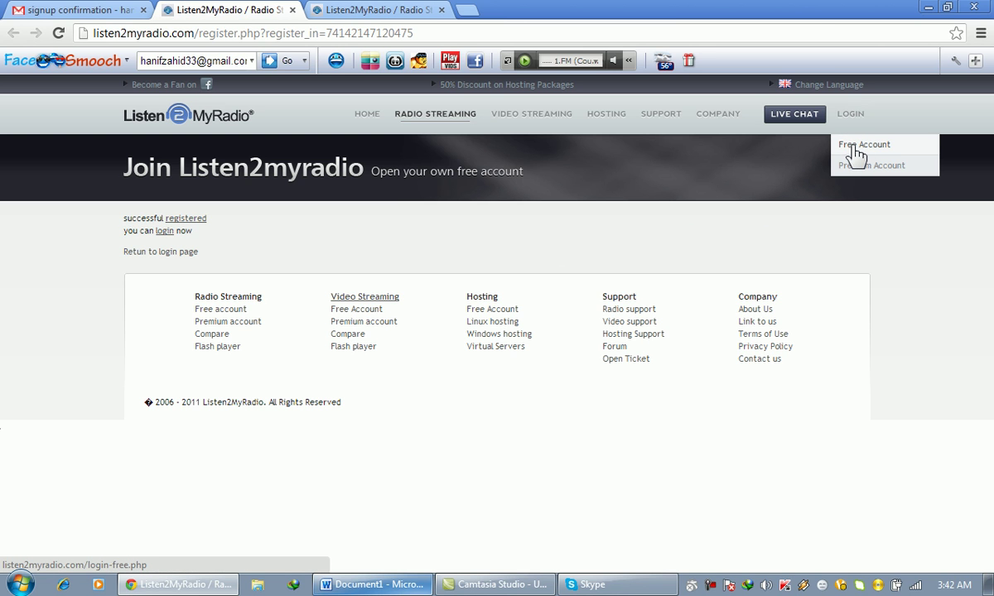
{"action": "left_click", "coordinate": [854, 149]}
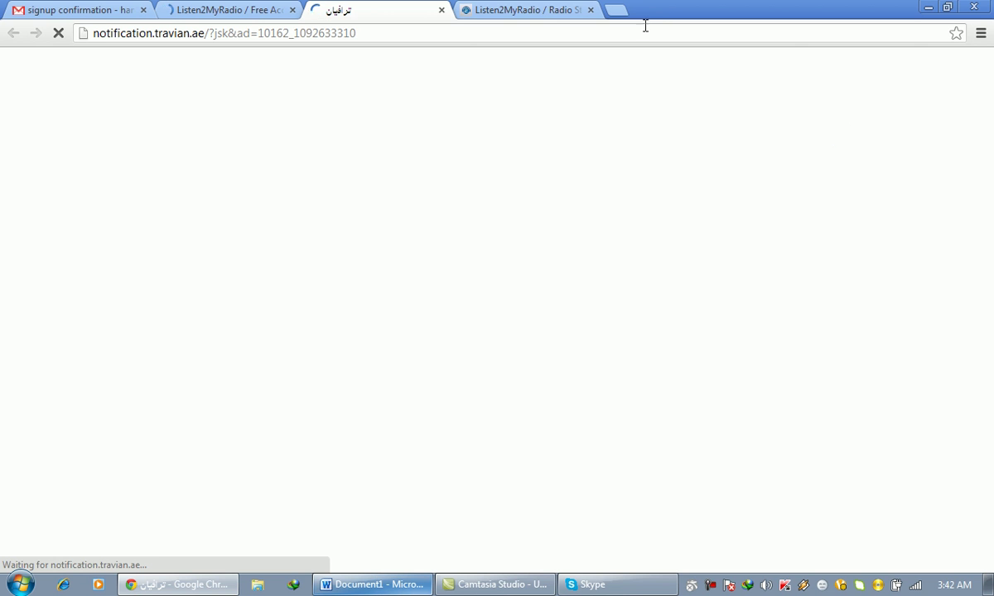
{"action": "left_click", "coordinate": [441, 14]}
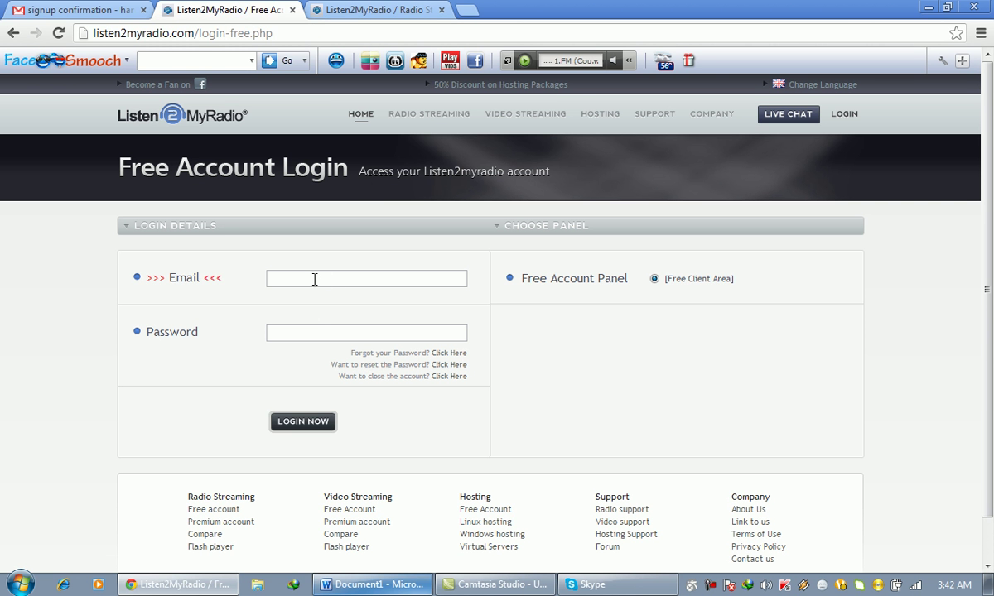
- Log in with the saved account e-mail and password
{"action": "left_click", "coordinate": [314, 279]}
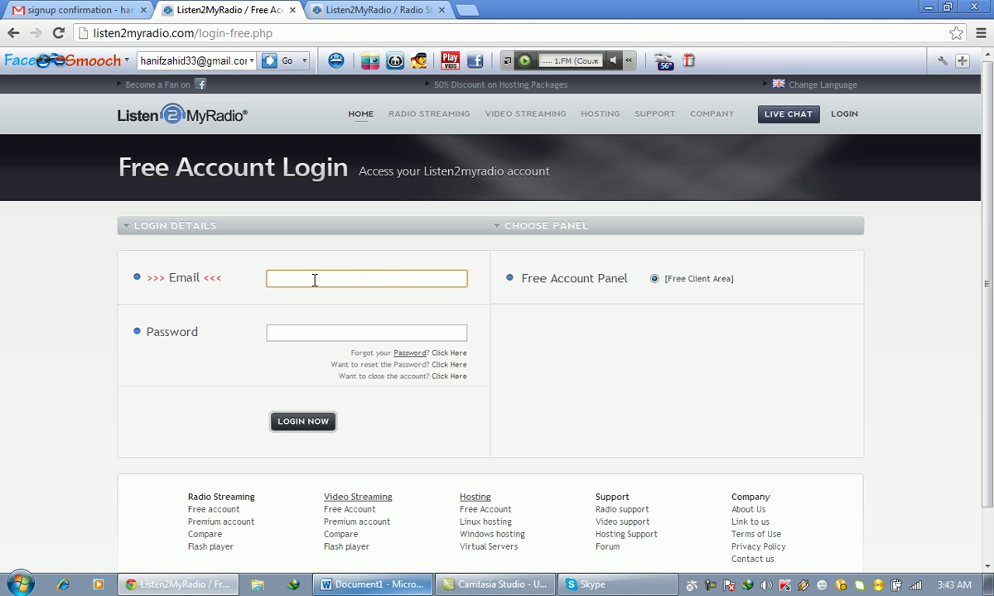
{"action": "type", "text": "ha"}
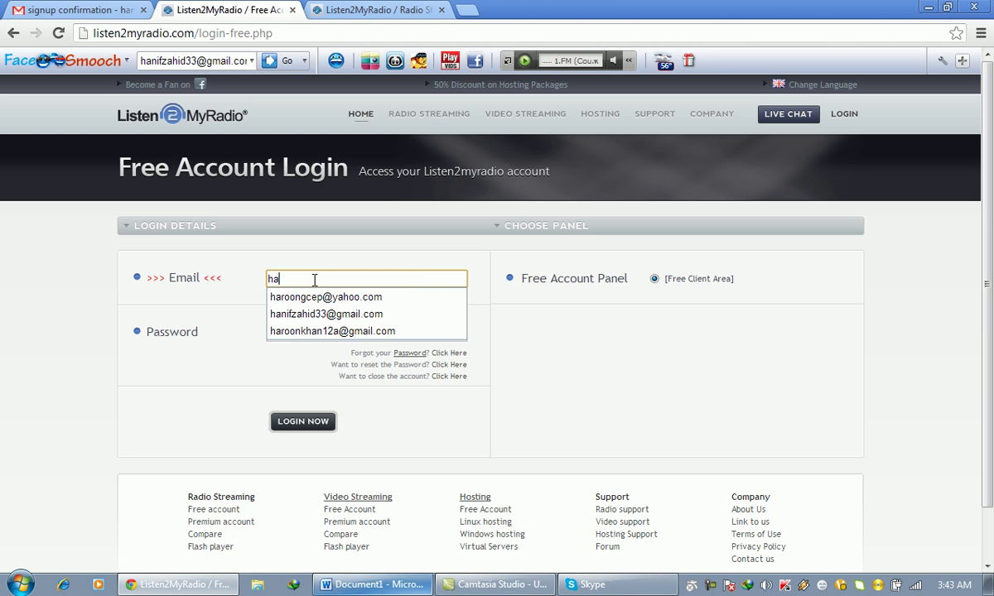
{"action": "left_click", "coordinate": [323, 314]}
{"action": "left_click", "coordinate": [317, 335]}
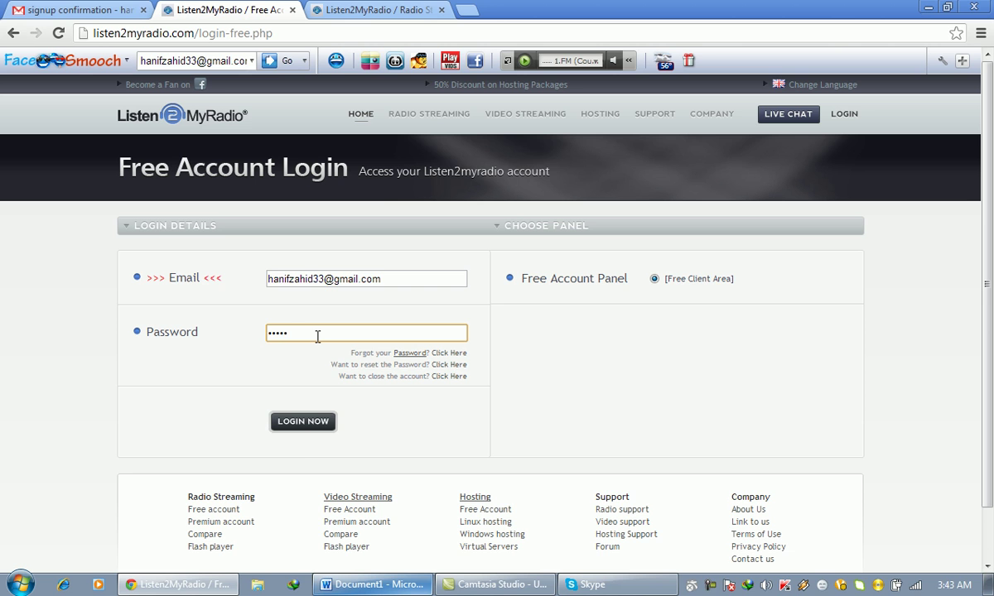
{"action": "left_click", "coordinate": [302, 424]}
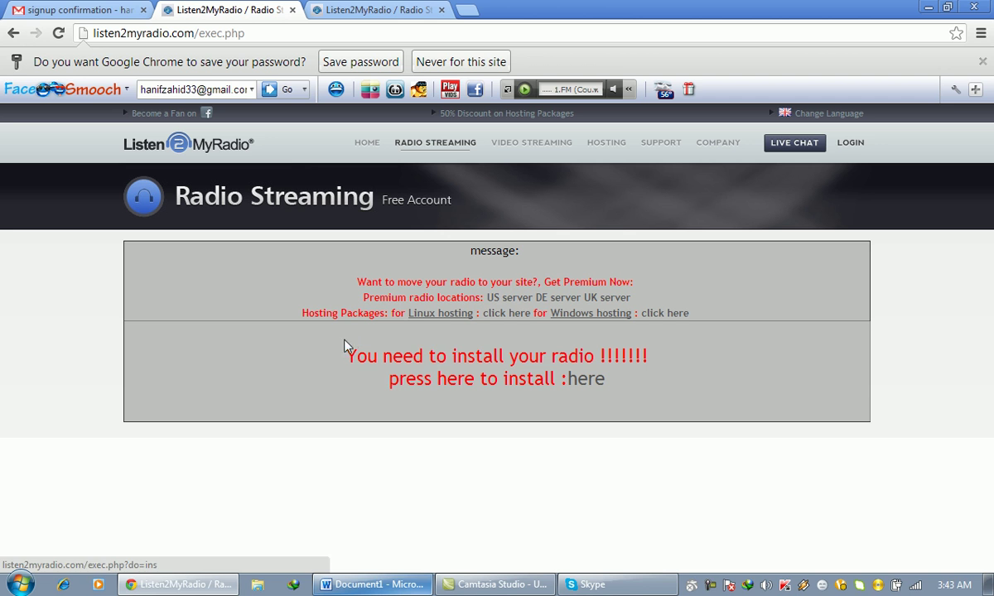
- Follow the install-your-radio link to open the installation form
{"action": "left_click_drag", "start_coordinate": [348, 357], "coordinate": [631, 353]}
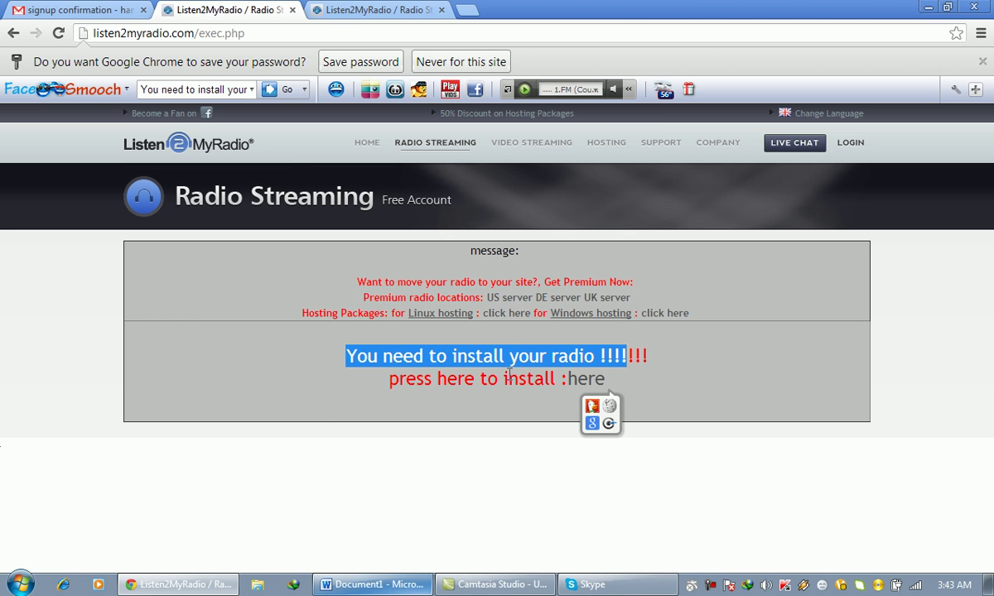
{"action": "left_click", "coordinate": [586, 390]}
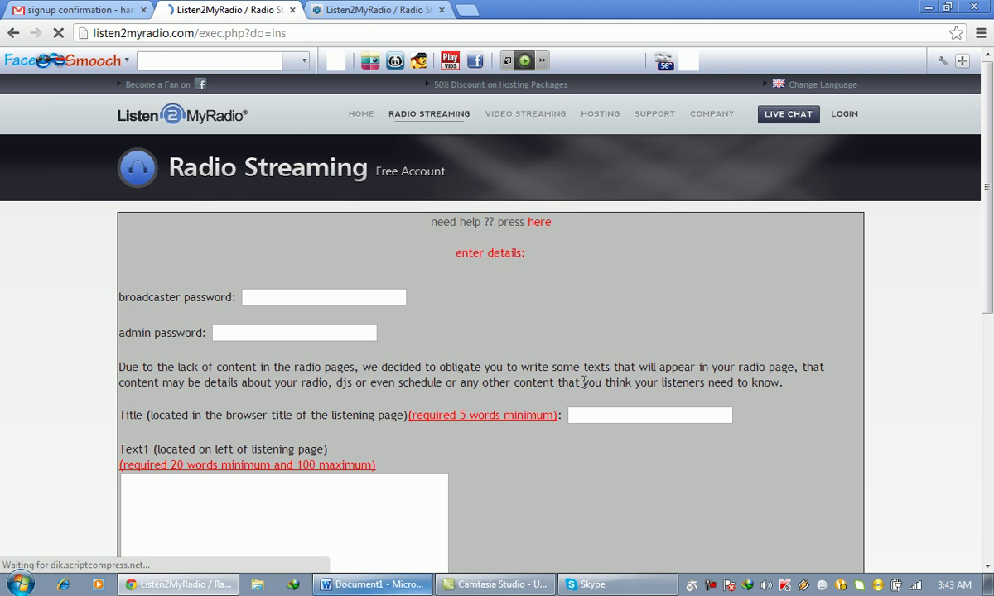
{"action": "scroll", "coordinate": [590, 123], "scroll_direction": "down", "scroll_amount": 2}
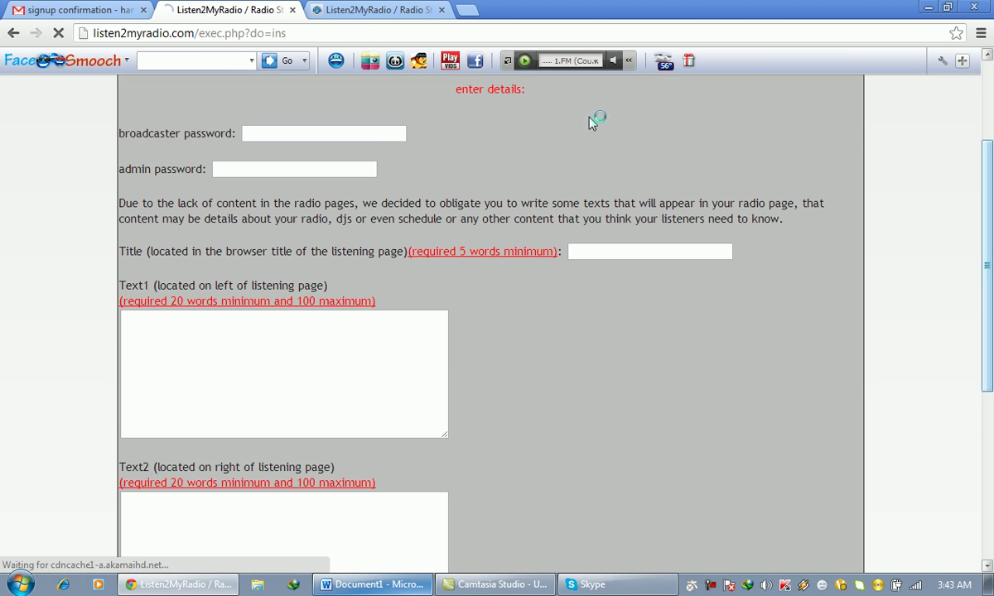
- Enter the broadcaster and admin passwords and the title 'Welcome to Afghan FM from Jalalabad'
{"action": "left_click", "coordinate": [357, 135]}
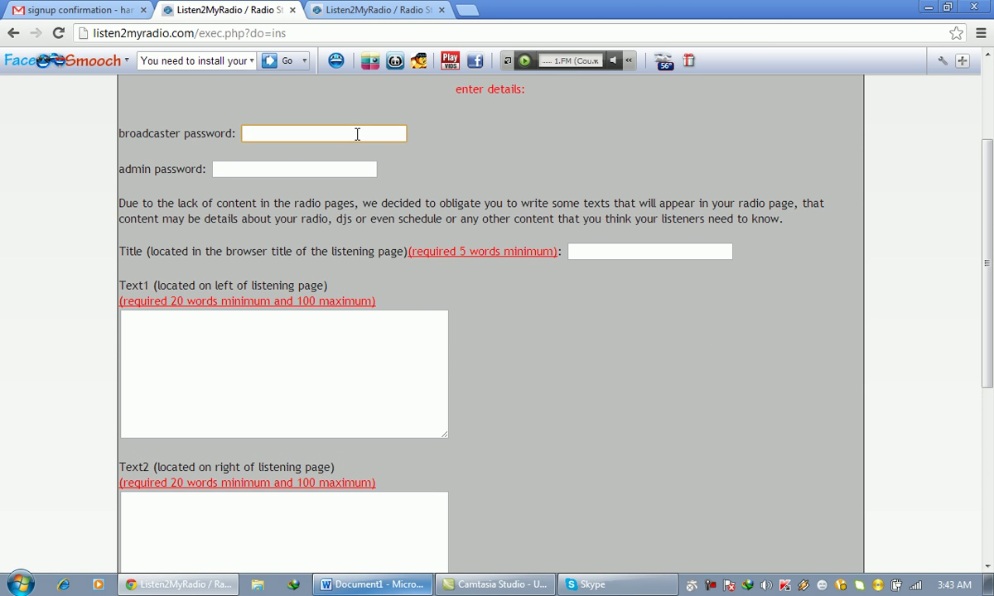
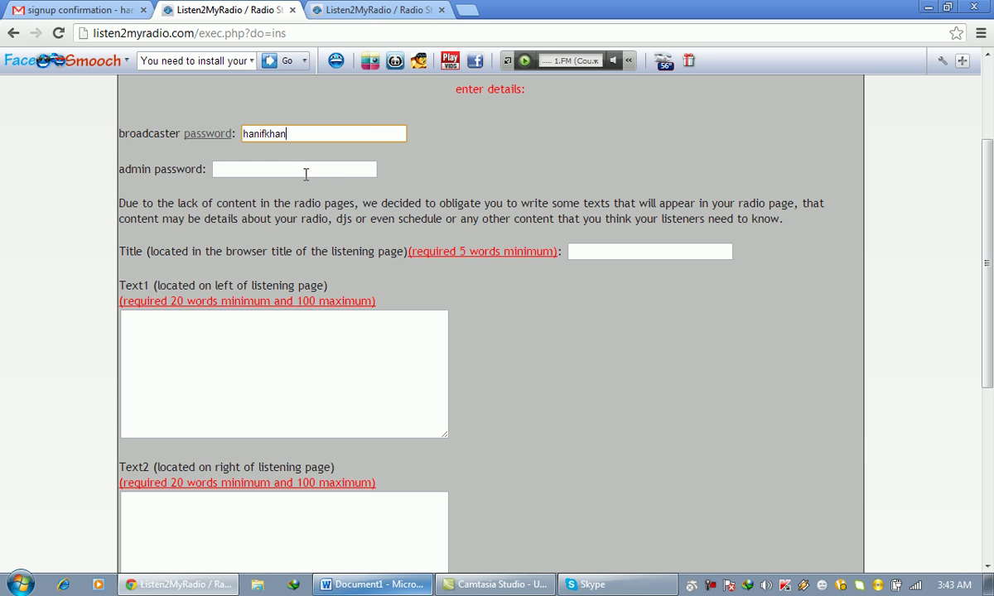
{"action": "left_click", "coordinate": [305, 173]}
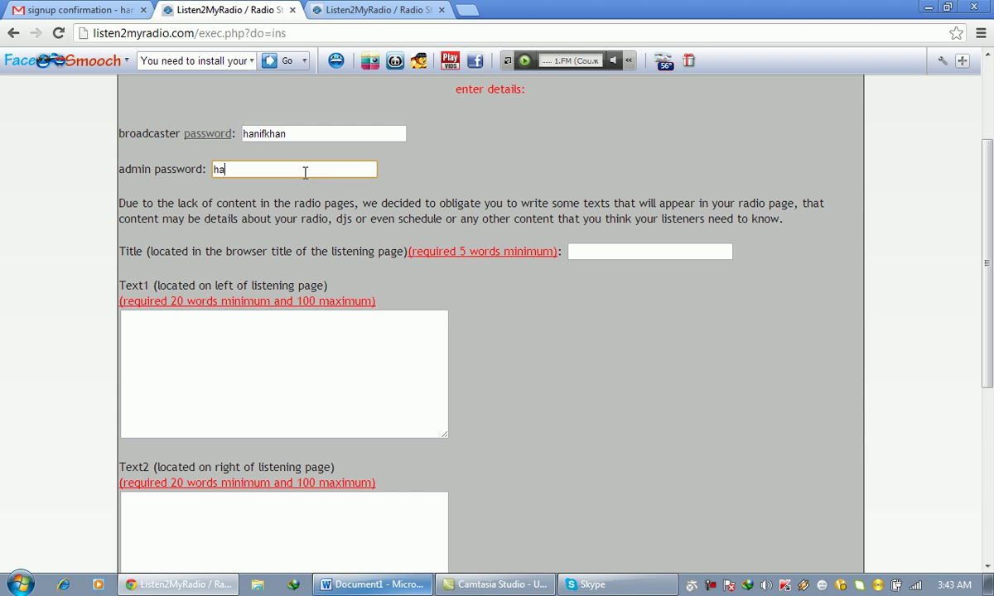
{"action": "left_click", "coordinate": [658, 258]}
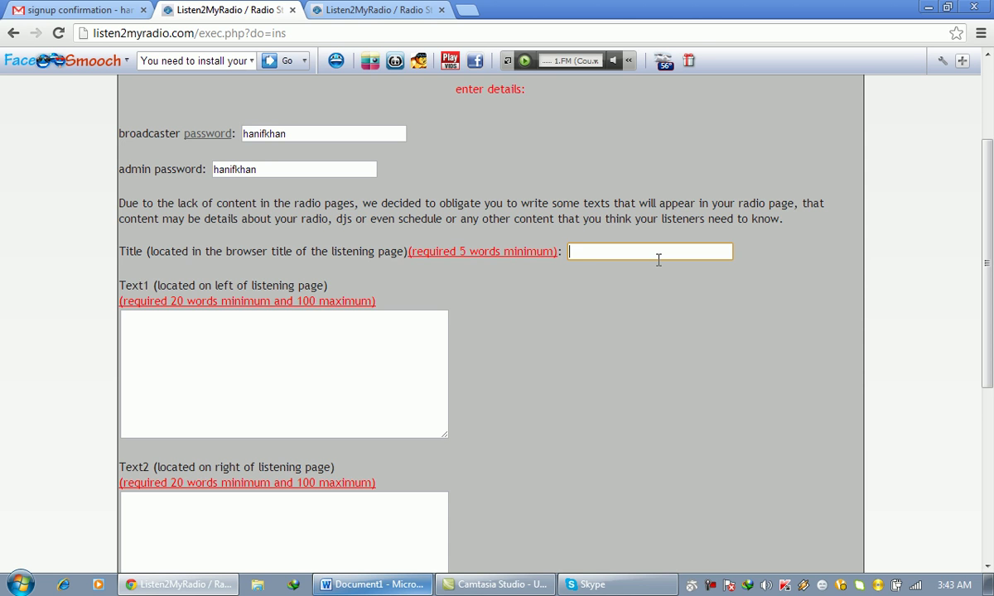
{"action": "type", "text": "We"}
{"action": "type", "text": "lcome to Afg"}
{"action": "type", "text": "han"}
{"action": "type", "text": " FM"}
{"action": "type", "text": " from"}
{"action": "type", "text": " Jalalabad"}
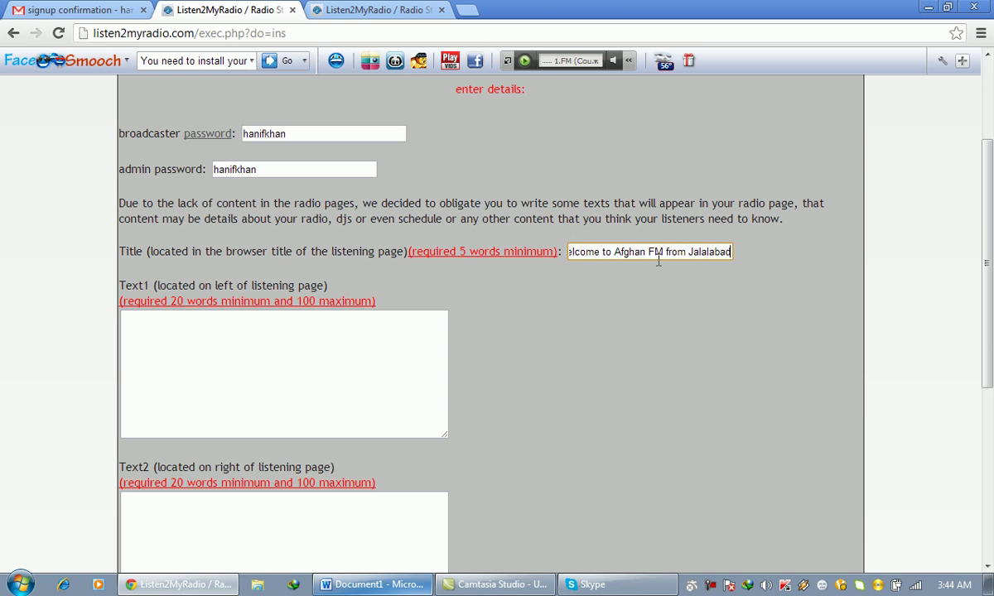
{"action": "left_click", "coordinate": [402, 337]}
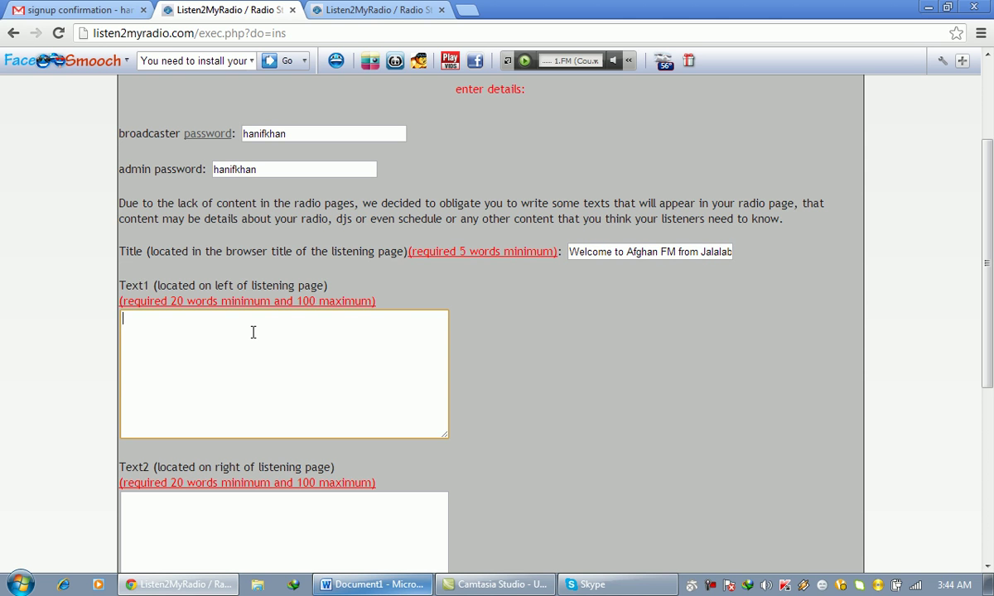
- Type the Text1 description about Islamic lectures ending 'thanks long live peace' and copy it for Text2
{"action": "type", "text": "This a"}
{"action": "key", "text": "BackSpace"}
{"action": "type", "text": "radio is only for the Islamic lecture of Dr."}
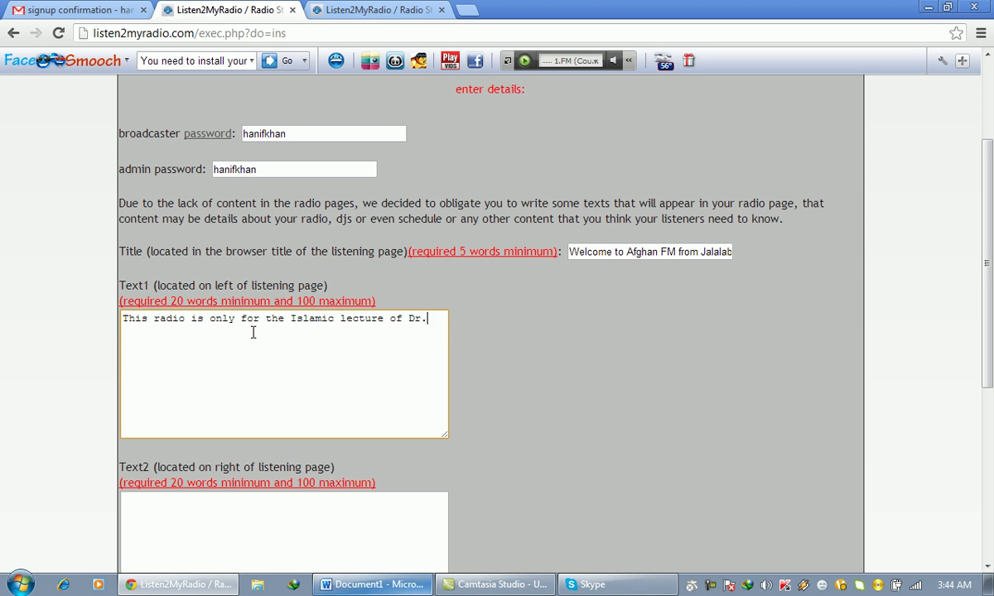
{"action": "type", "text": " Zakir Nayak and"}
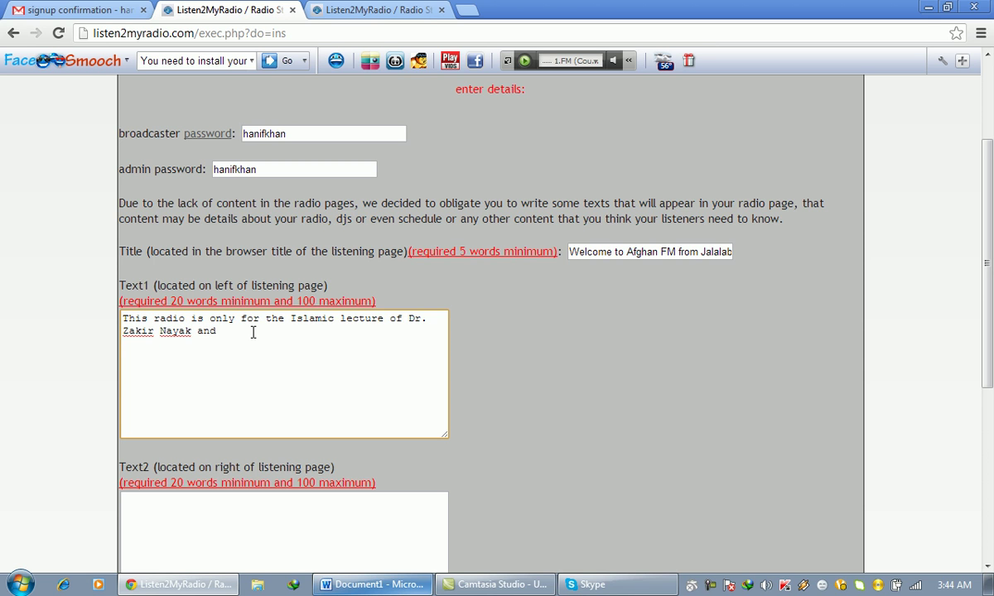
{"action": "type", "text": " many other Islamic scholore so kee"}
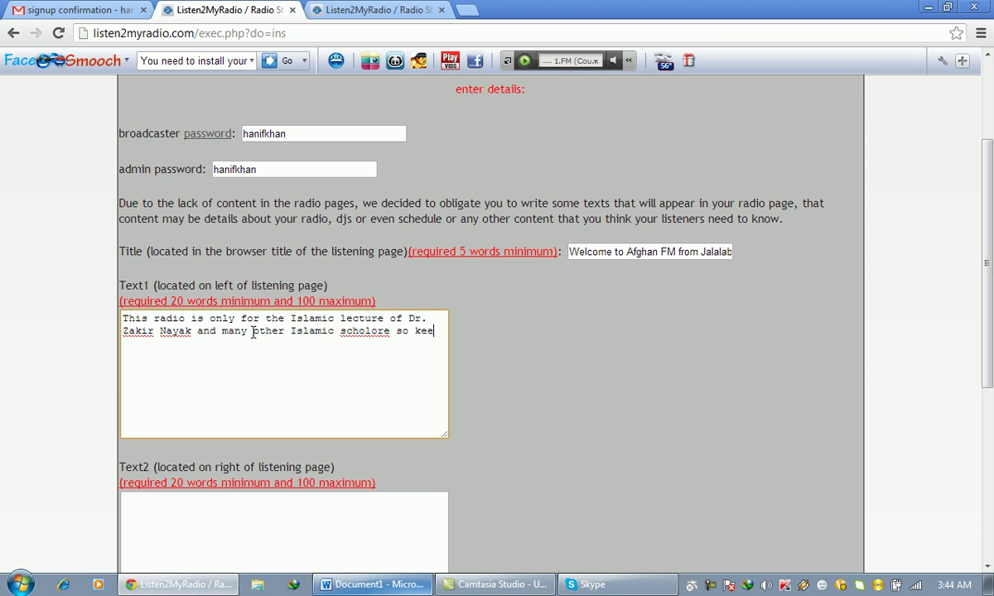
{"action": "type", "text": "p list"}
{"action": "key", "text": "BackSpace"}
{"action": "type", "text": "="}
{"action": "type", "text": "tening to my"}
{"action": "type", "text": " ra"}
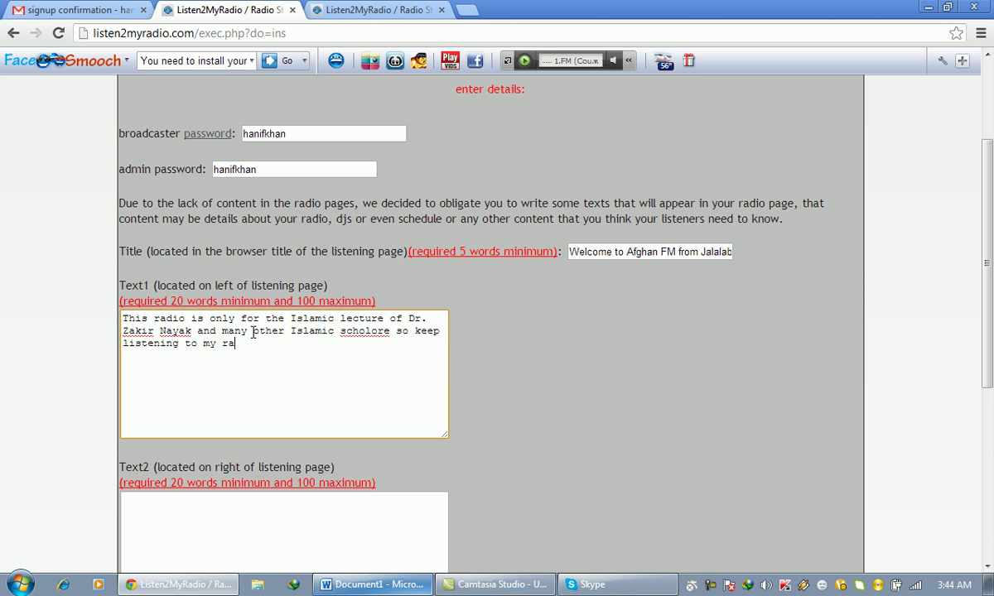
{"action": "type", "text": "dio and learn more thanks log"}
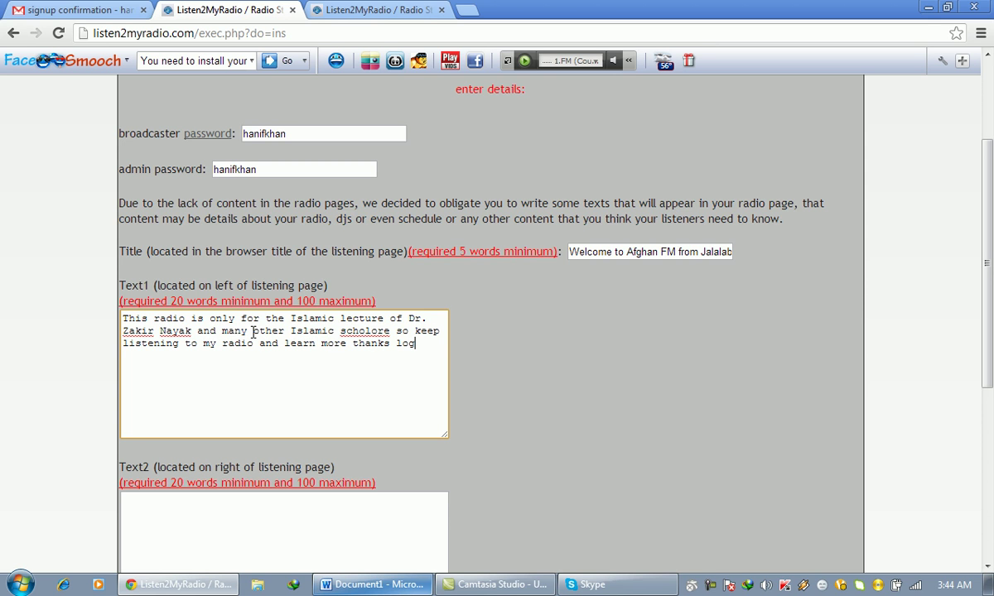
{"action": "key", "text": "BackSpace"}
{"action": "type", "text": "ng live peace"}
{"action": "left_click_drag", "start_coordinate": [211, 364], "coordinate": [118, 308]}
{"action": "key", "text": "ctrl+c"}
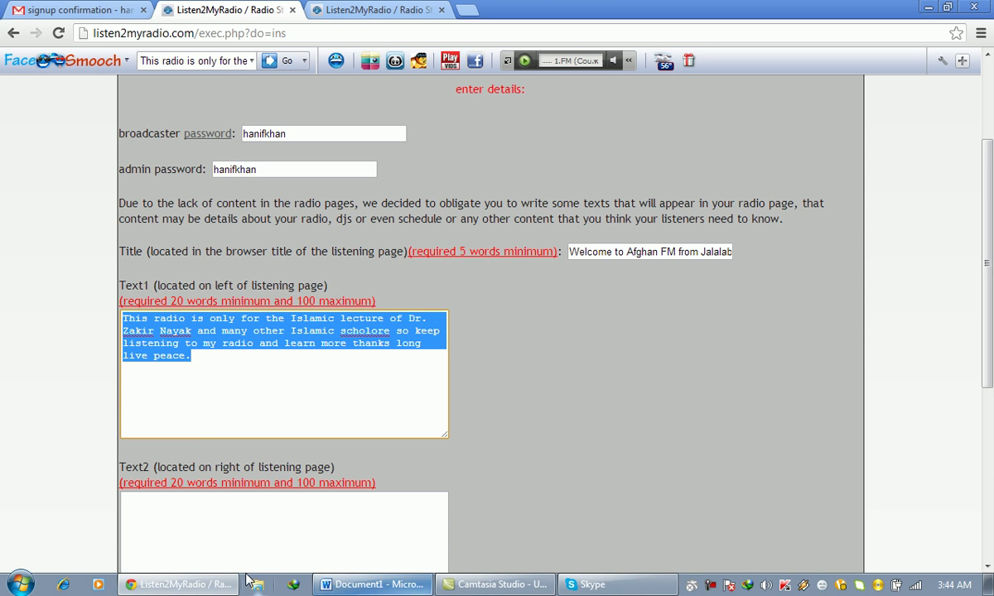
{"action": "left_click", "coordinate": [224, 532]}
- Paste the description into Text2, then try and undo a spelling correction on 'scholore'
{"action": "key", "text": "ctrl+v"}
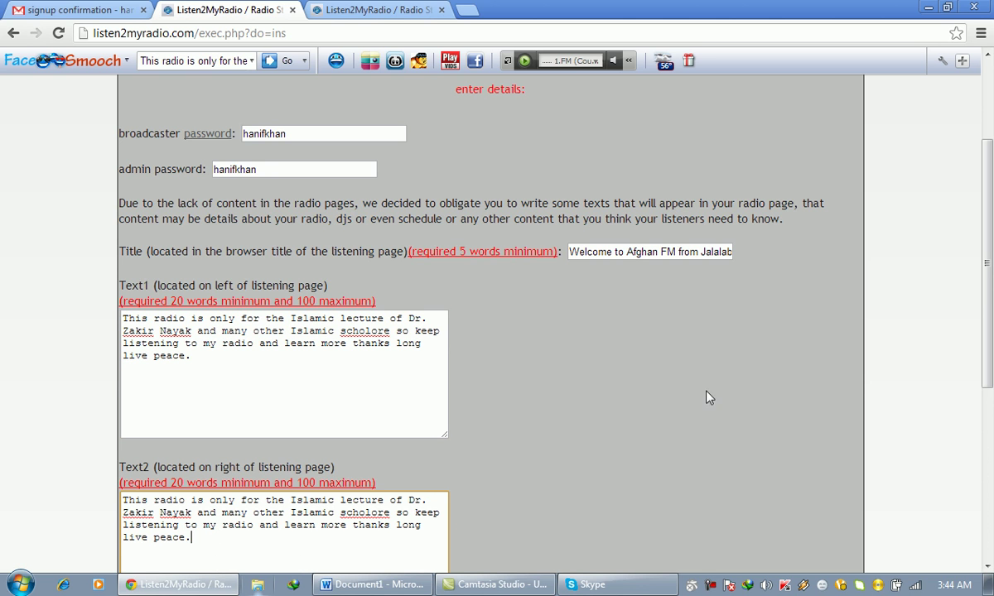
{"action": "left_click_drag", "start_coordinate": [340, 343], "coordinate": [364, 343]}
{"action": "left_click", "coordinate": [379, 333]}
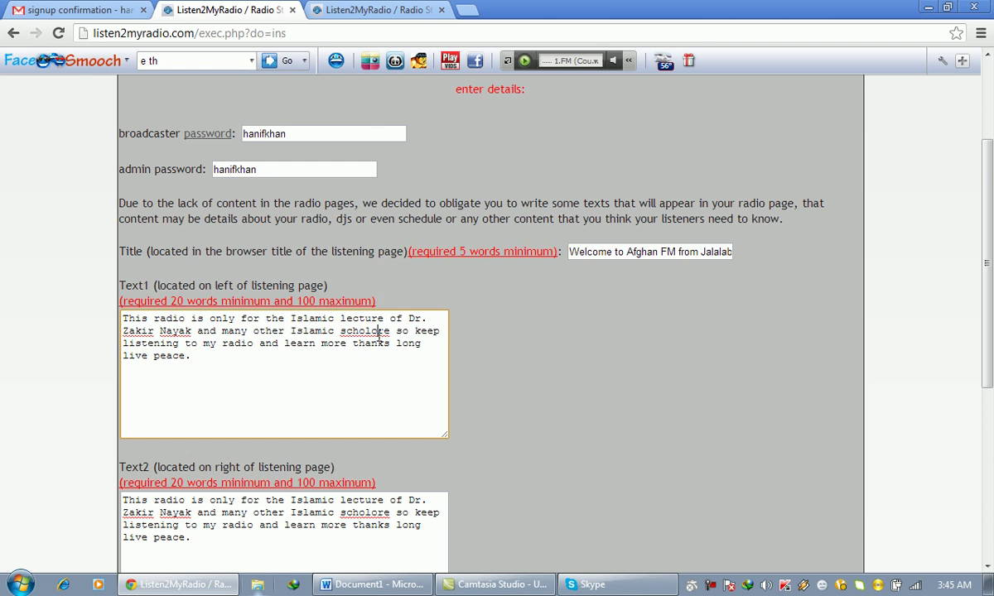
{"action": "right_click", "coordinate": [380, 334]}
{"action": "left_click", "coordinate": [464, 84]}
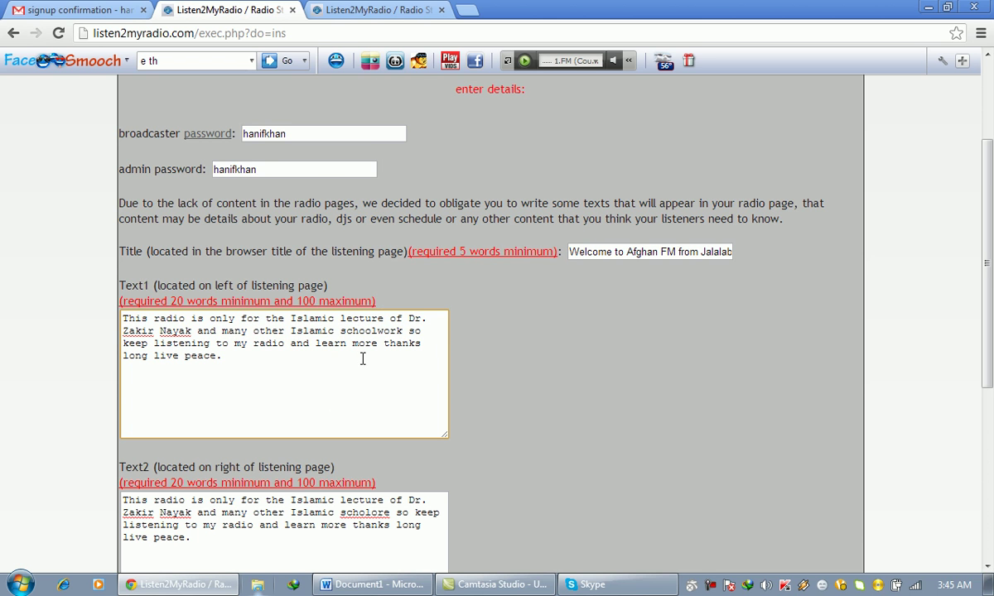
{"action": "key", "text": "ctrl+z"}
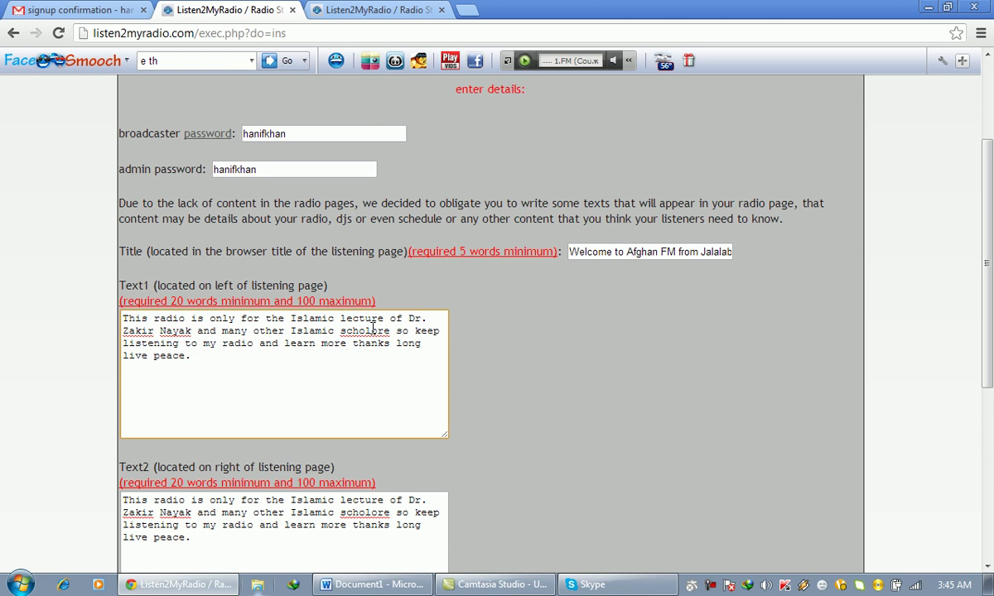
{"action": "right_click", "coordinate": [373, 329]}
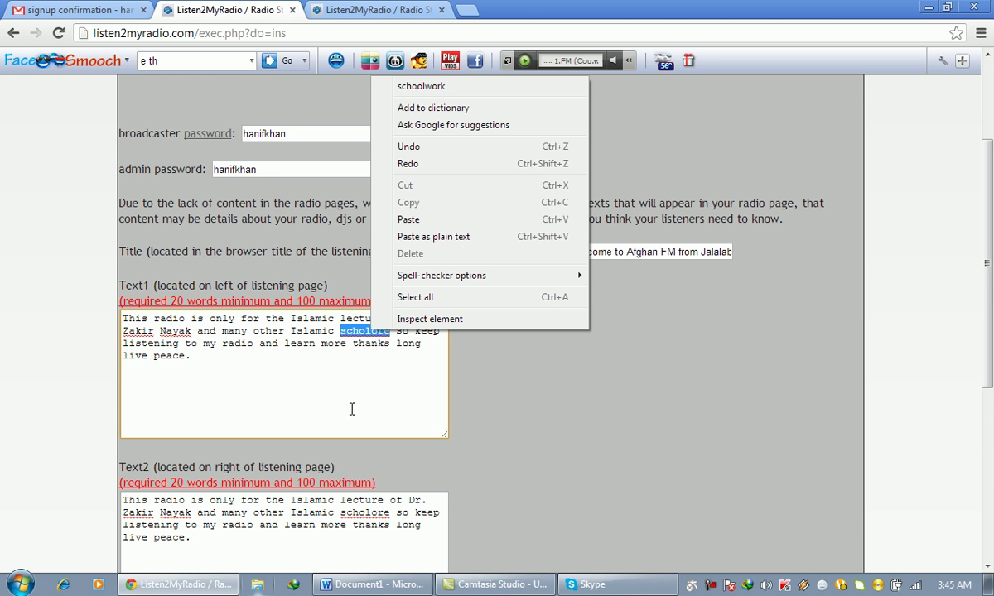
{"action": "left_click", "coordinate": [351, 408]}
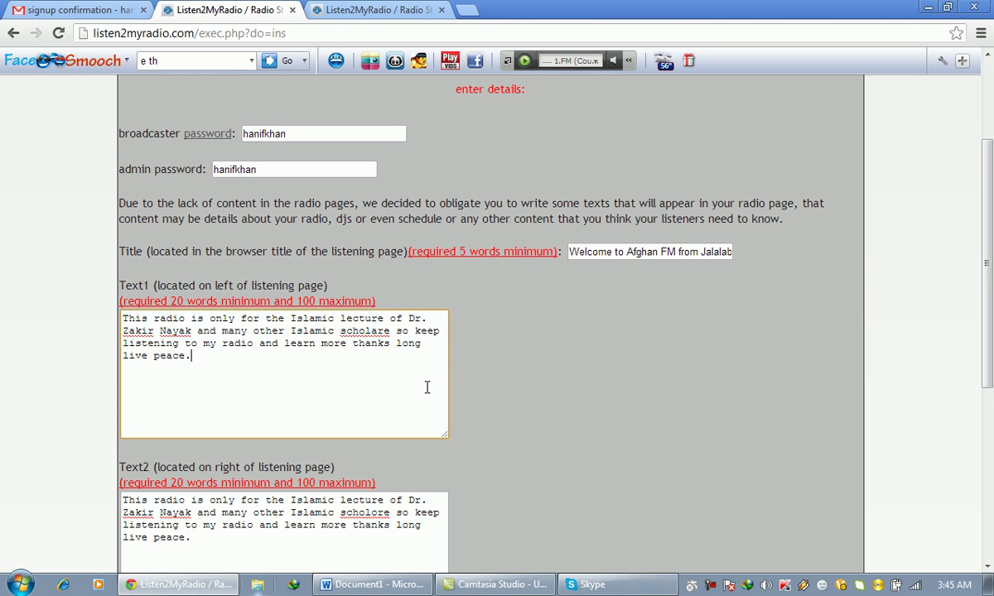
- Correct 'scholare' to 'scholar' in Text1 and delete the extra 'e' in Text2
{"action": "right_click", "coordinate": [380, 332]}
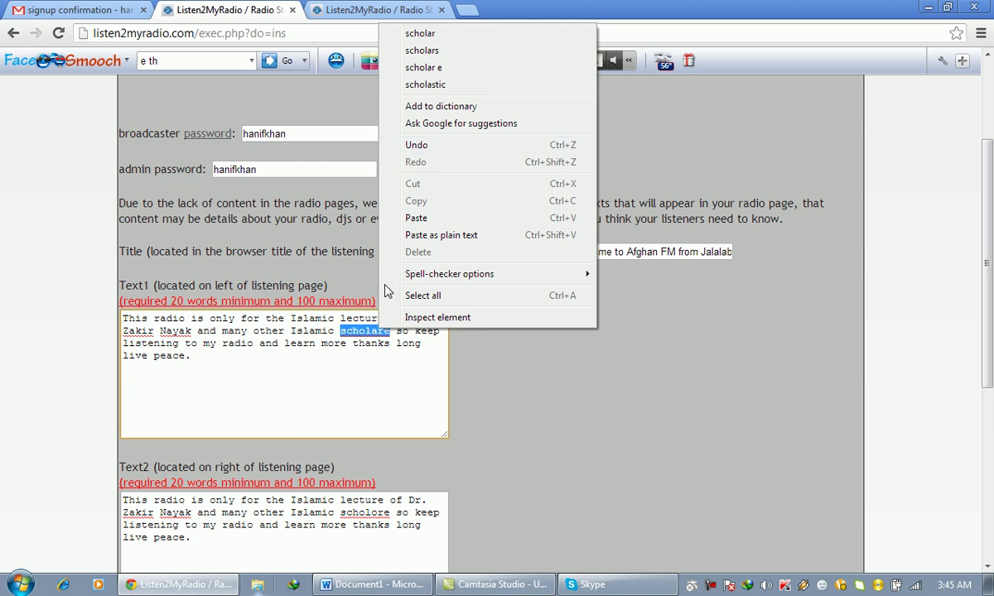
{"action": "left_click", "coordinate": [446, 40]}
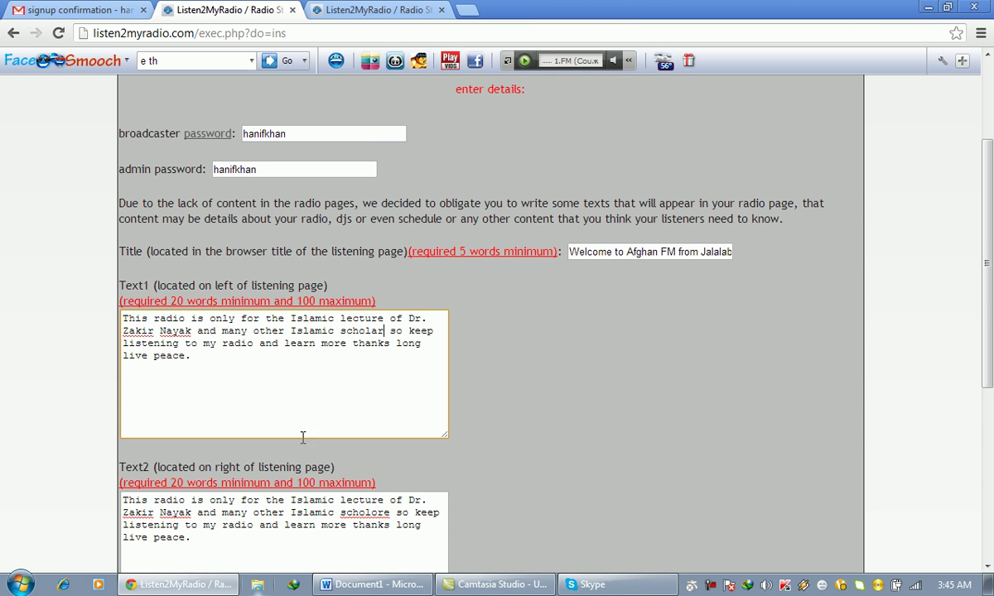
{"action": "left_click", "coordinate": [380, 513]}
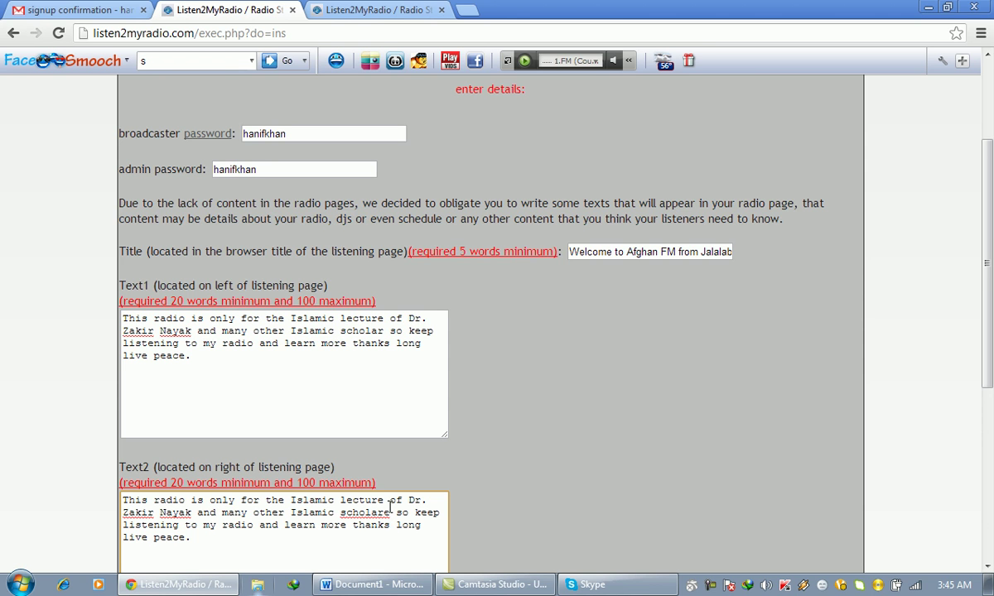
{"action": "key", "text": "BackSpace"}
{"action": "left_click_drag", "start_coordinate": [391, 512], "coordinate": [386, 526]}
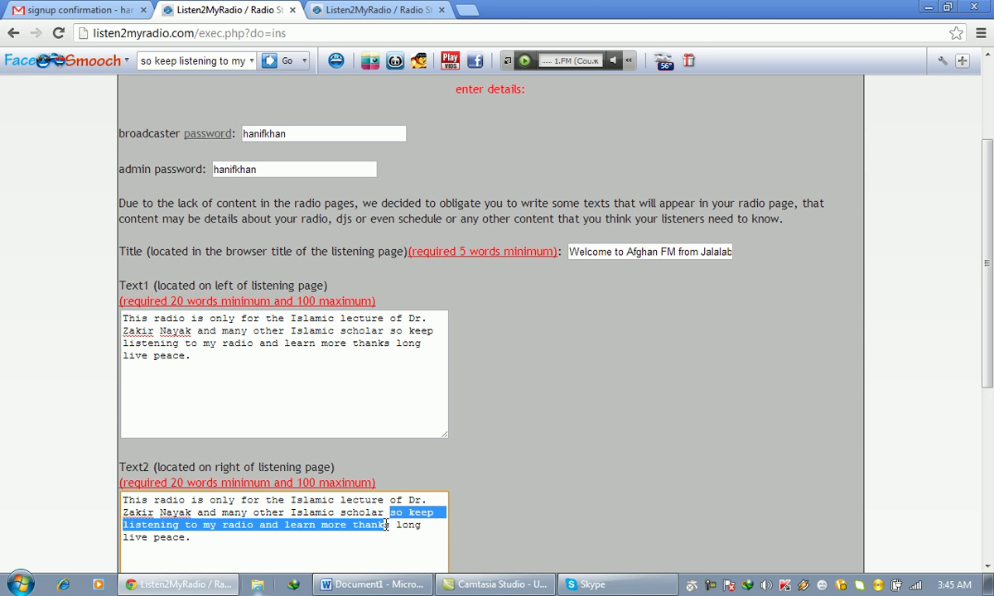
{"action": "left_click", "coordinate": [438, 534]}
{"action": "left_click_drag", "start_coordinate": [989, 282], "coordinate": [991, 377]}
{"action": "left_click", "coordinate": [240, 479]}
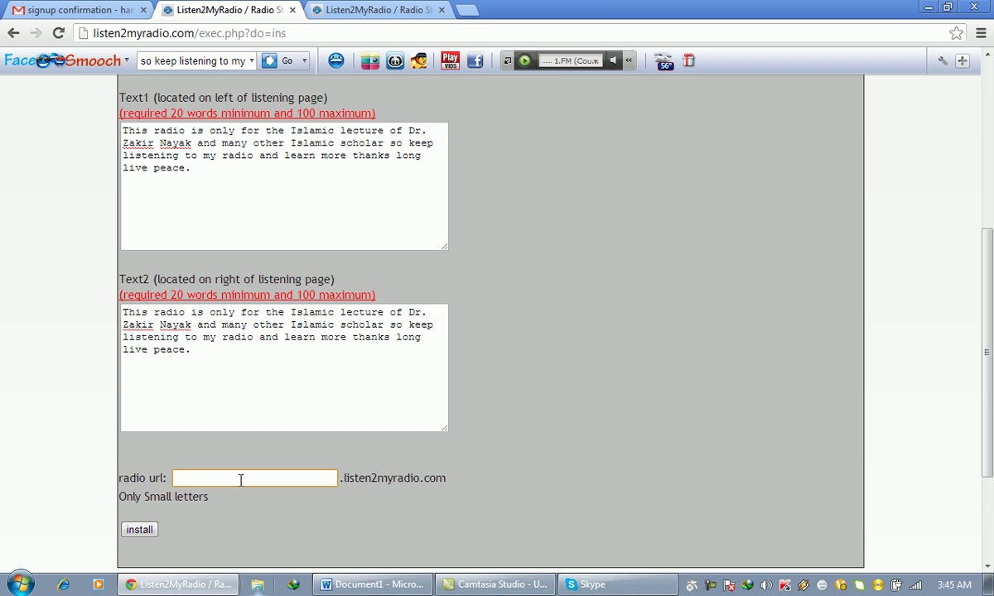
- Enter 'ha' as the radio url, install, and continue with PRESS HERE to server selection
{"action": "type", "text": "hanif"}
{"action": "left_click", "coordinate": [136, 531]}
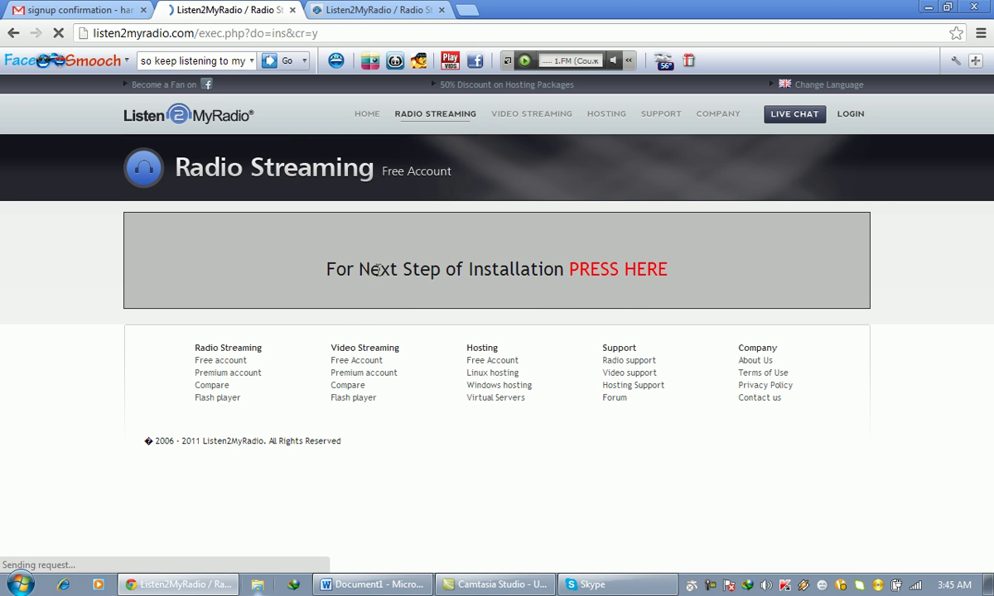
{"action": "left_click", "coordinate": [627, 274]}
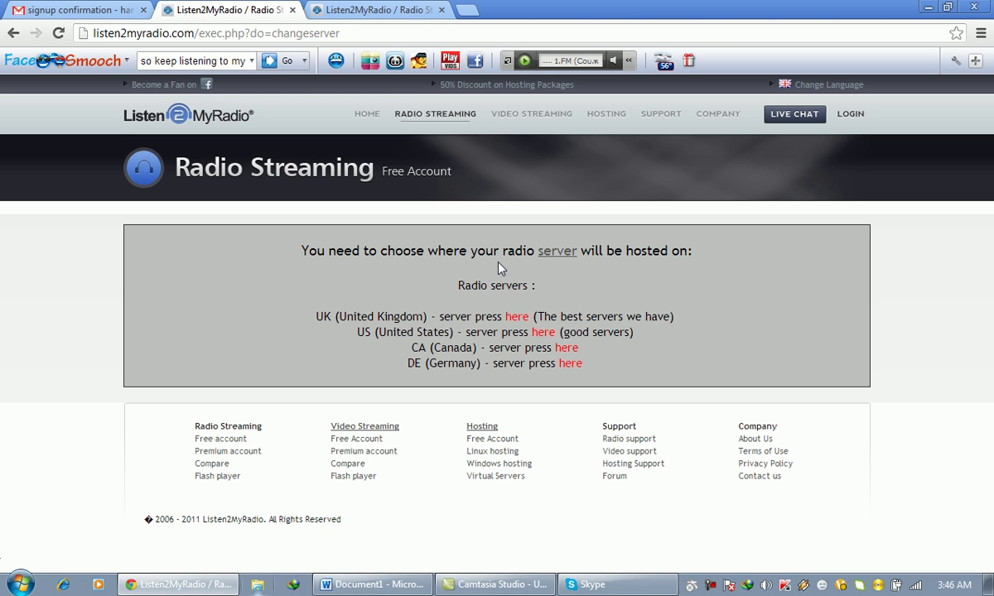
- Host the station on the UK server, note IP 87.117.228.65 and port 10649, then minimise Chrome
{"action": "left_click", "coordinate": [517, 320]}
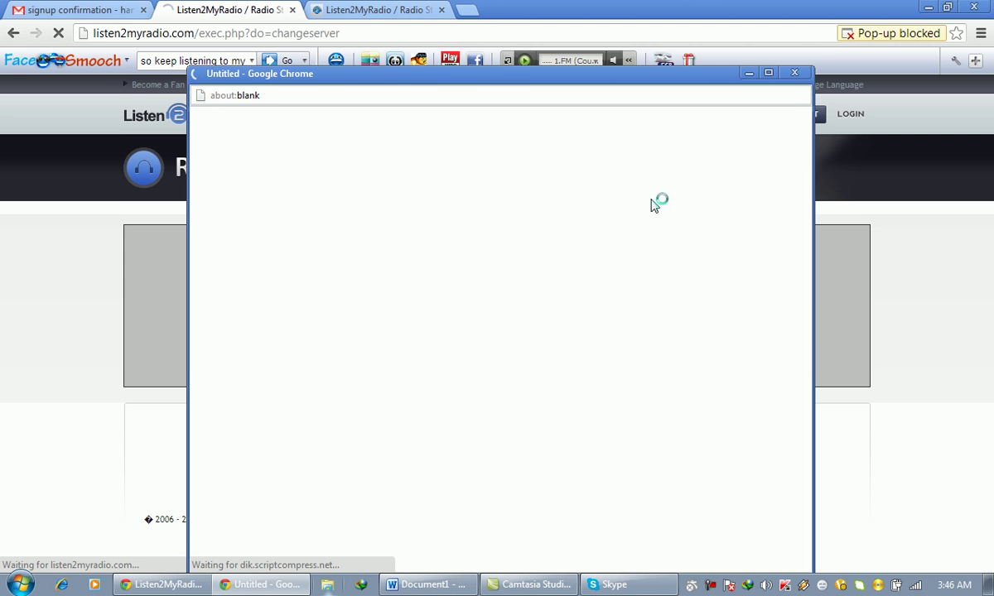
{"action": "left_click", "coordinate": [792, 76]}
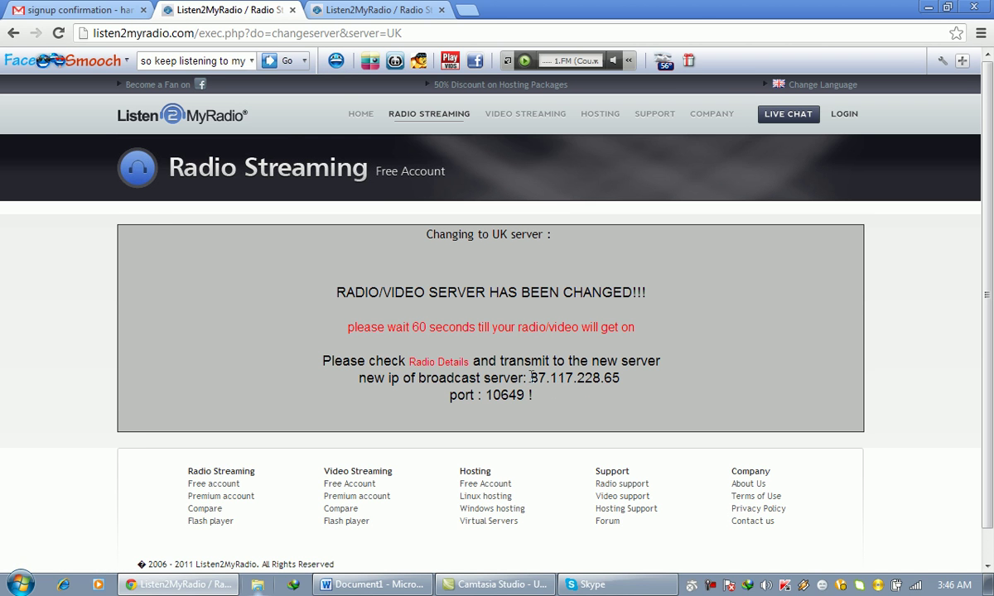
{"action": "left_click_drag", "start_coordinate": [531, 378], "coordinate": [625, 379]}
{"action": "left_click", "coordinate": [547, 369]}
{"action": "left_click_drag", "start_coordinate": [486, 395], "coordinate": [613, 389]}
{"action": "left_click", "coordinate": [540, 377]}
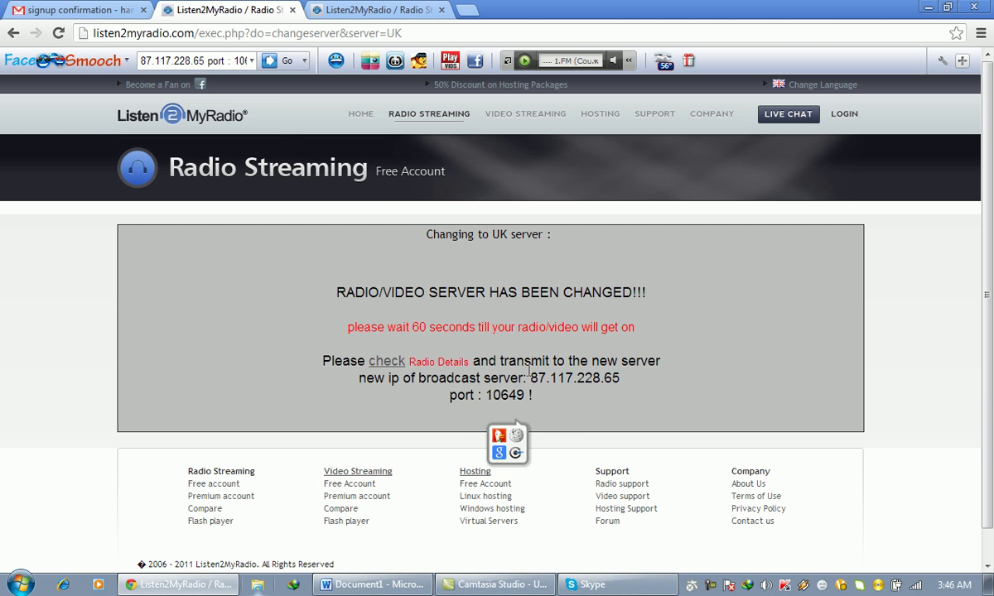
{"action": "left_click_drag", "start_coordinate": [531, 378], "coordinate": [622, 378]}
{"action": "left_click_drag", "start_coordinate": [486, 395], "coordinate": [545, 402]}
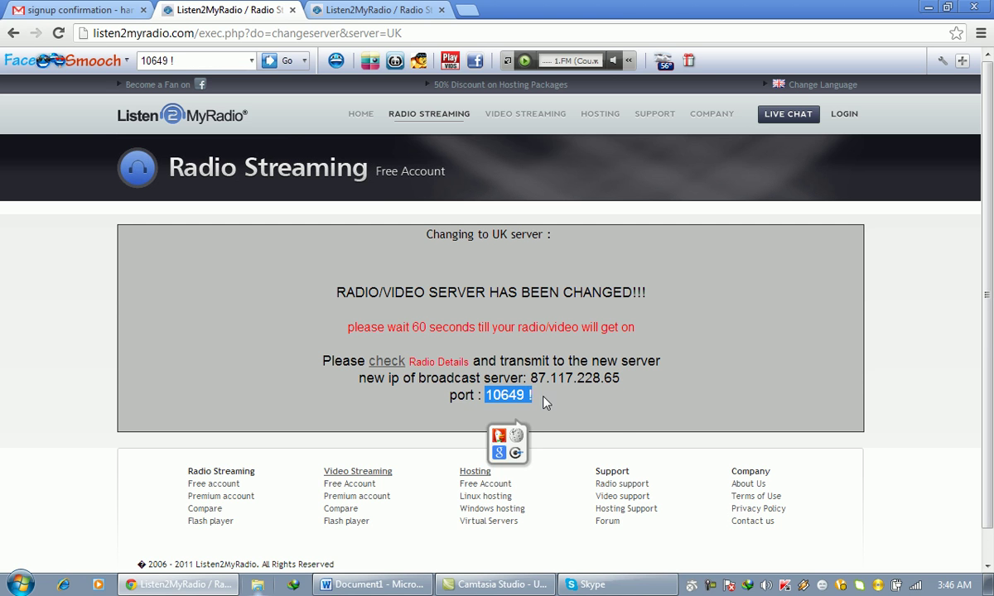
{"action": "left_click", "coordinate": [545, 403]}
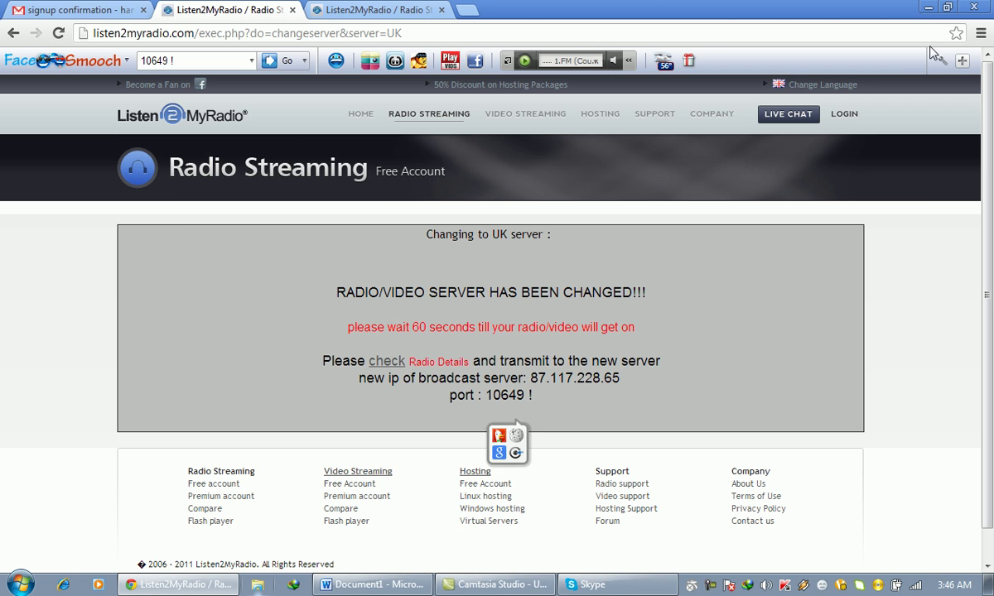
{"action": "left_click", "coordinate": [928, 8]}
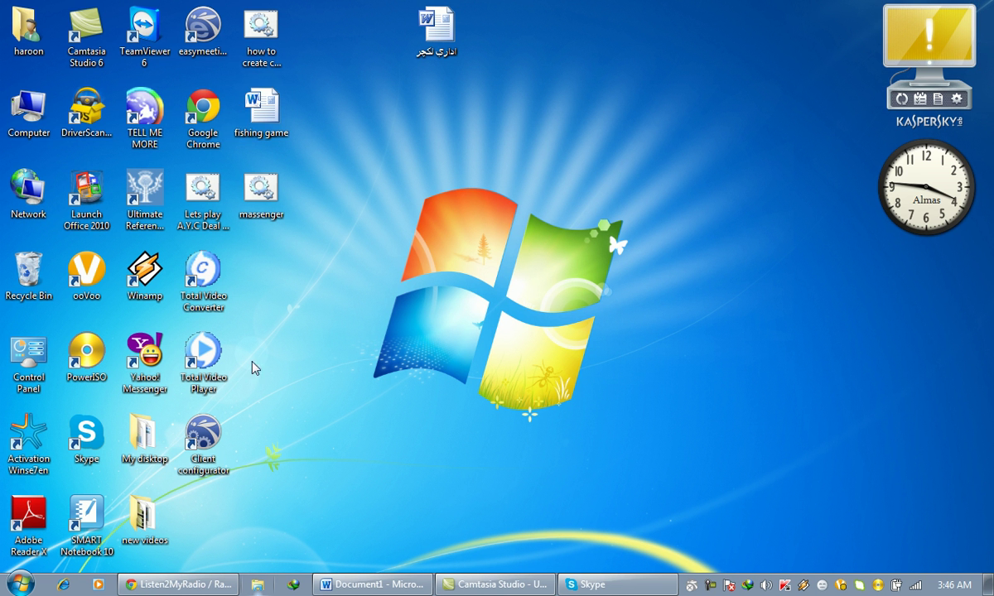
- Drag the Winamp shortcut out of the left icon column to just right of the wallpaper logo
{"action": "left_click_drag", "start_coordinate": [146, 280], "coordinate": [545, 254]}
{"action": "left_click_drag", "start_coordinate": [455, 84], "coordinate": [688, 259]}
{"action": "left_click_drag", "start_coordinate": [750, 227], "coordinate": [700, 305]}
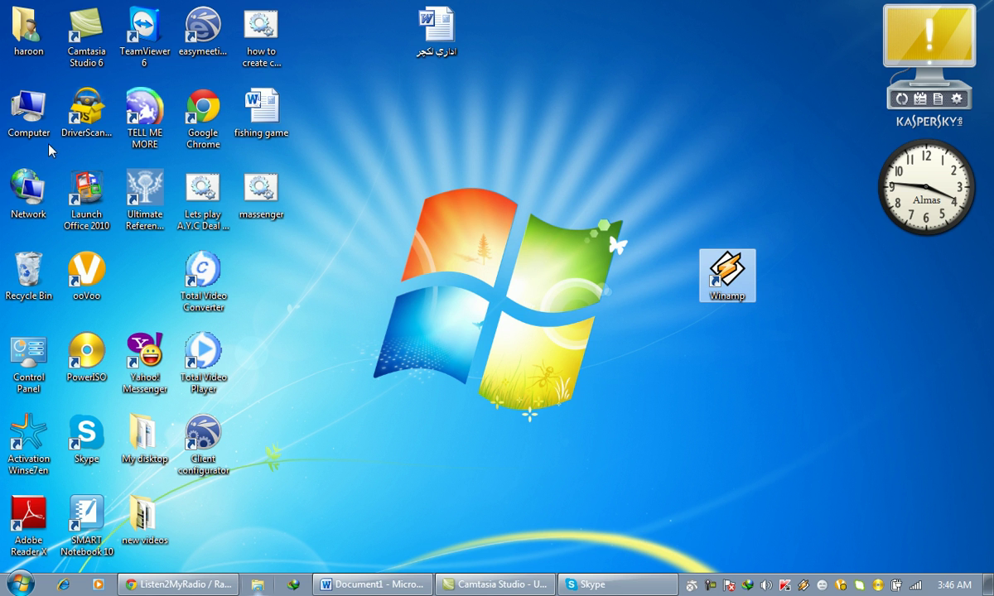
- Browse Computer > Local Disk (E:) > Free radio station softwares and select the second winamp563 installer
{"action": "double_click", "coordinate": [31, 124]}
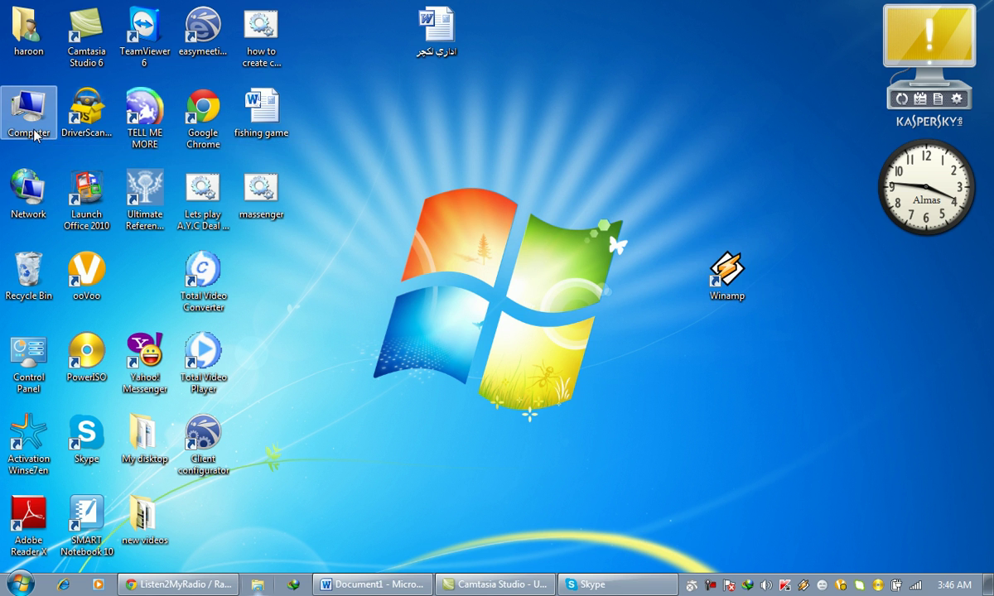
{"action": "double_click", "coordinate": [648, 124]}
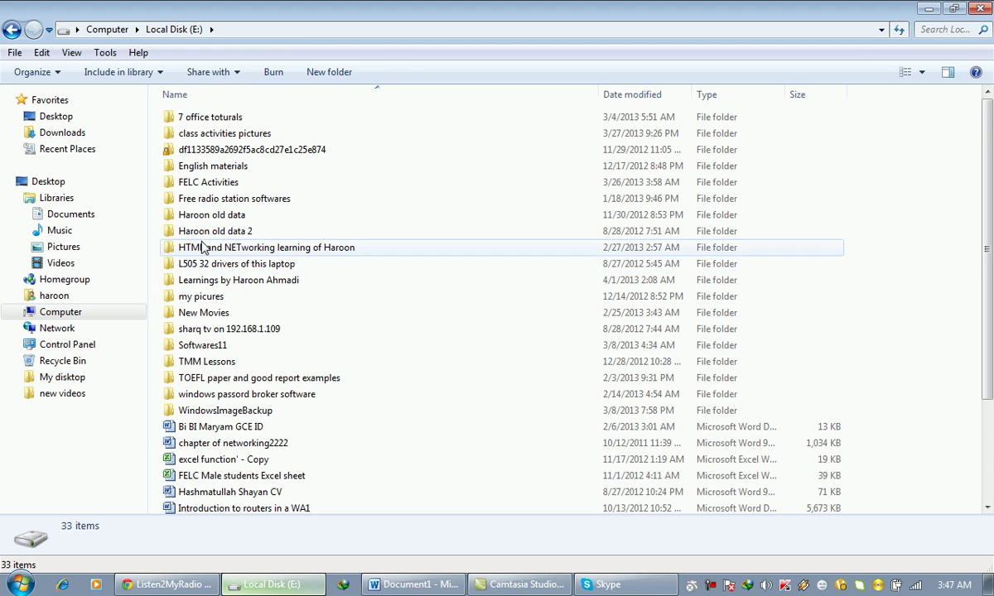
{"action": "double_click", "coordinate": [207, 200]}
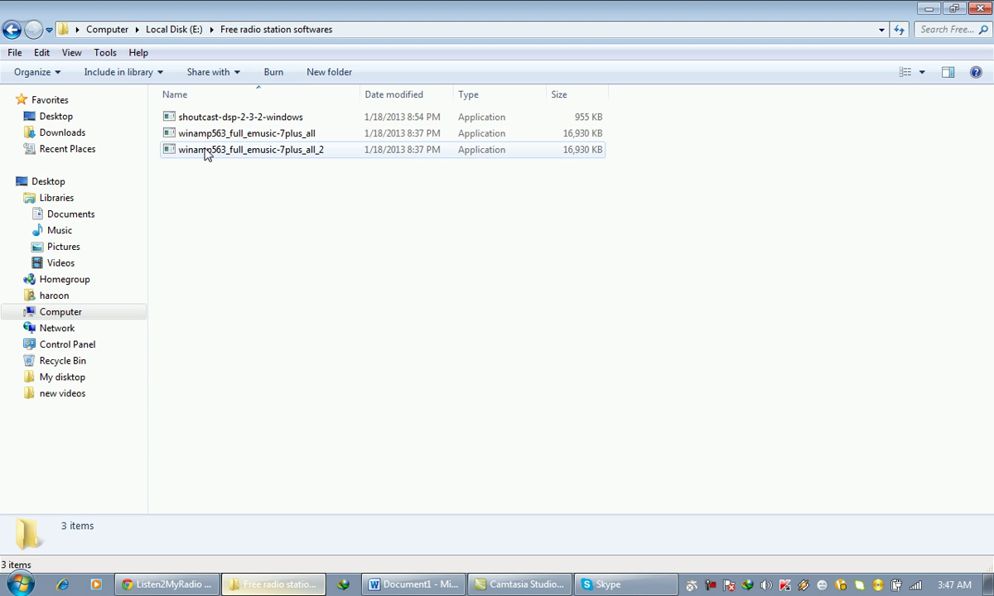
{"action": "mouse_move", "coordinate": [207, 151]}
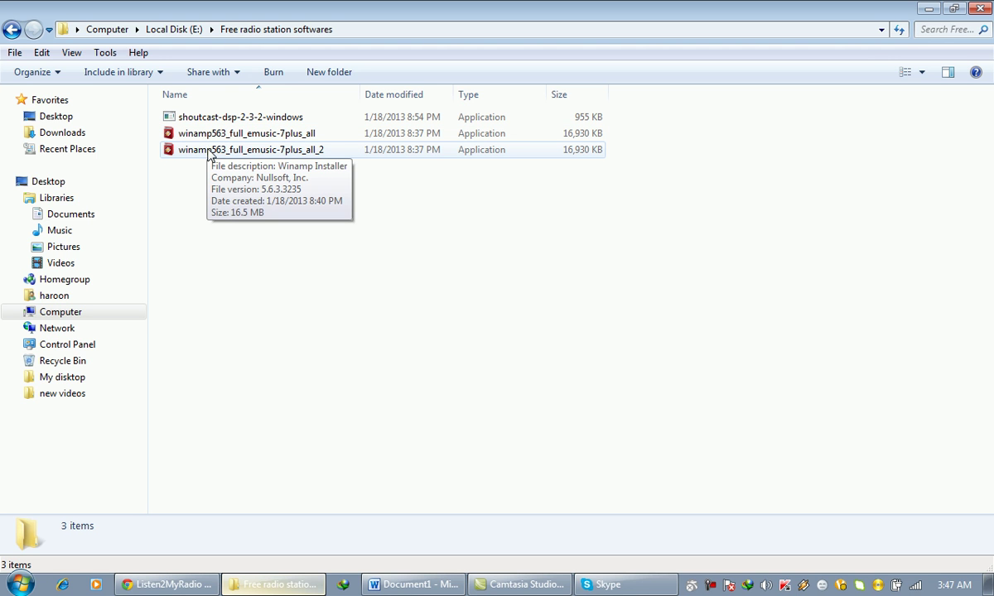
{"action": "left_click", "coordinate": [208, 153]}
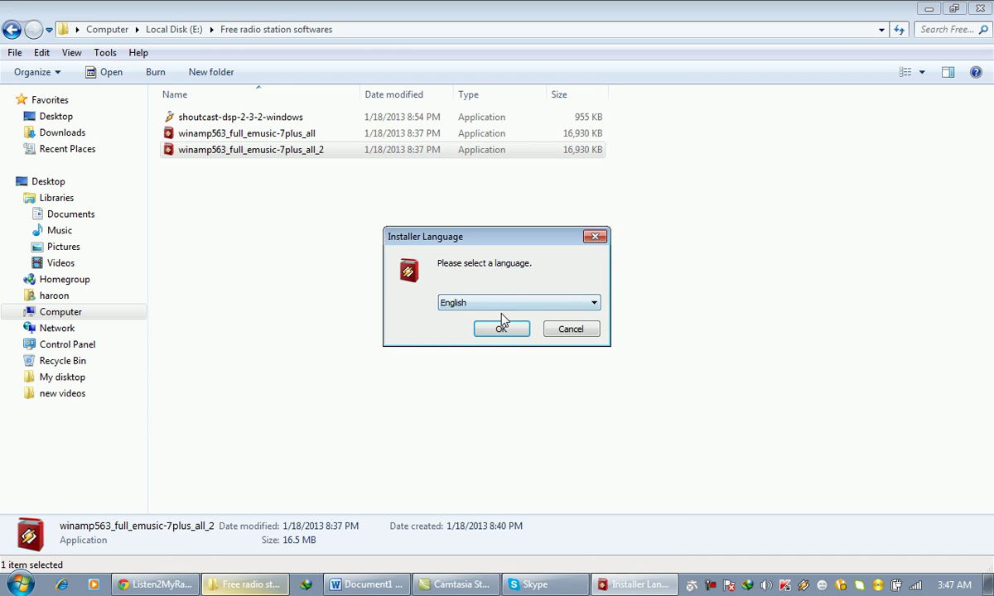
- Run the Winamp installer in English with default location and components, up to the Hotspot Shield offer
{"action": "left_click", "coordinate": [502, 329]}
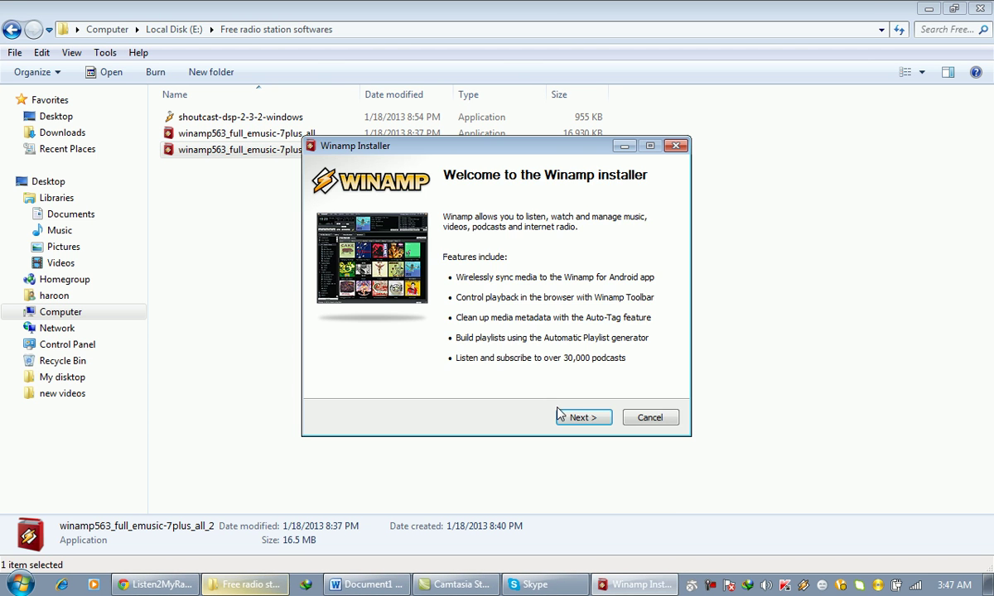
{"action": "left_click", "coordinate": [571, 418]}
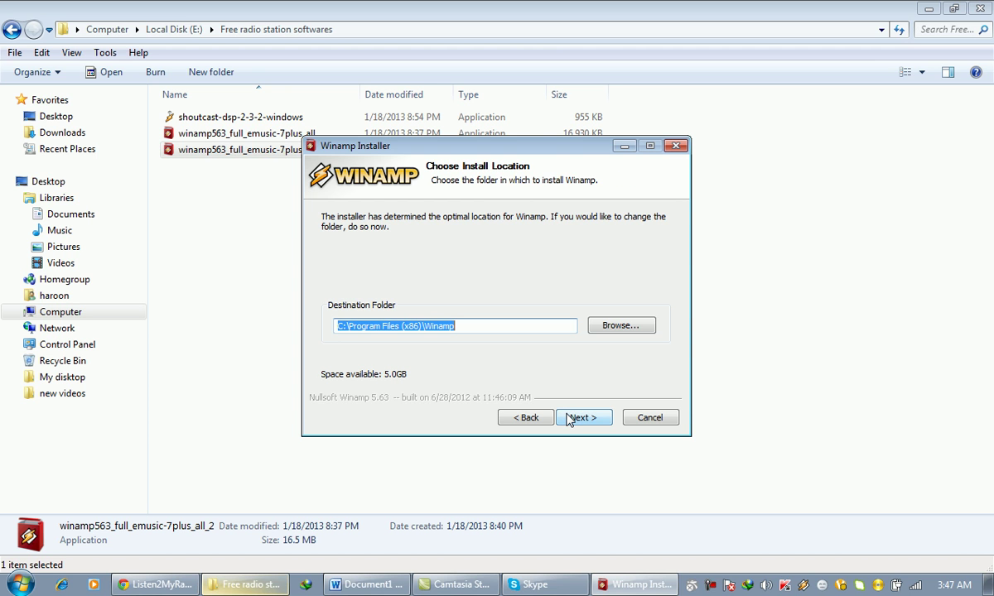
{"action": "left_click", "coordinate": [571, 419]}
{"action": "left_click", "coordinate": [577, 421]}
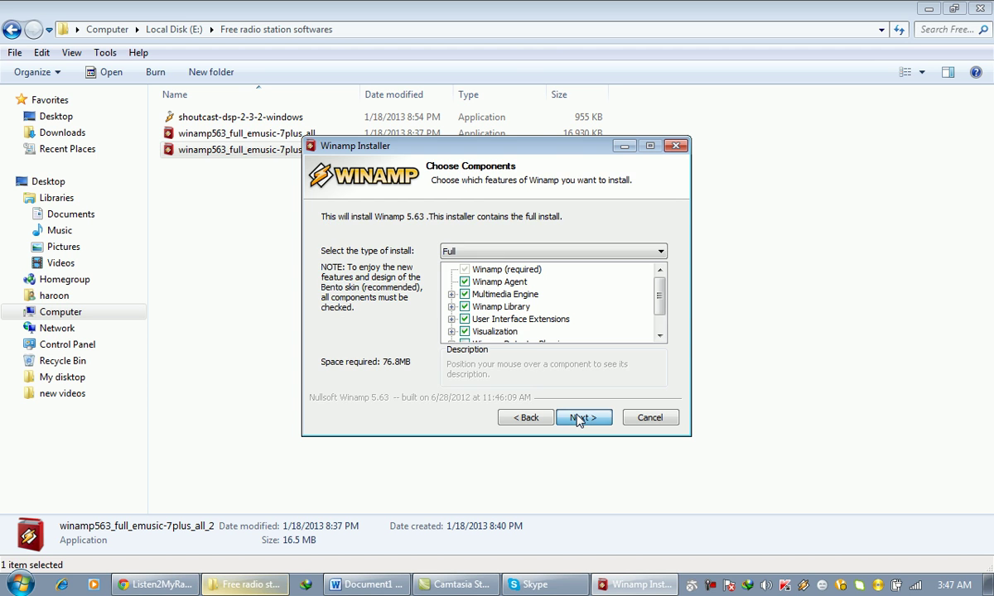
{"action": "left_click", "coordinate": [580, 421]}
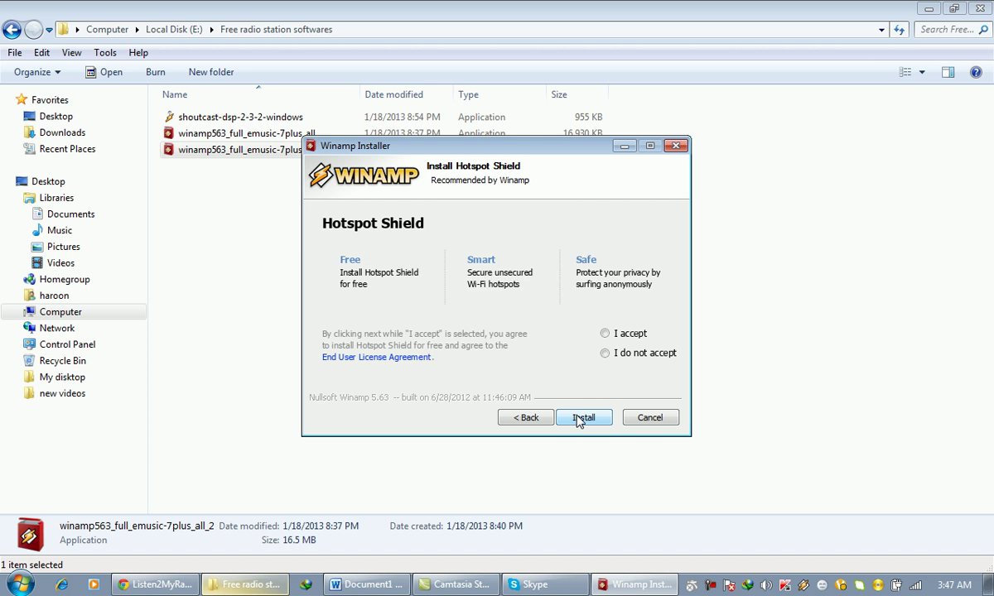
{"action": "left_click", "coordinate": [581, 420]}
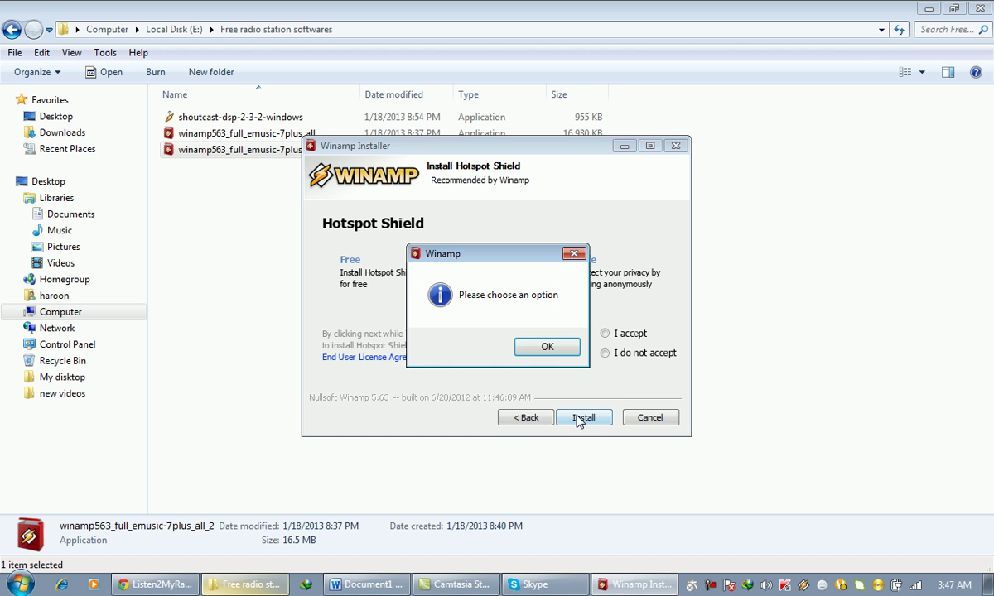
- Quit Winamp setup, minimise Explorer and nudge the Winamp shortcut toward the desktop centre
{"action": "left_click", "coordinate": [549, 347]}
{"action": "key", "text": "Escape"}
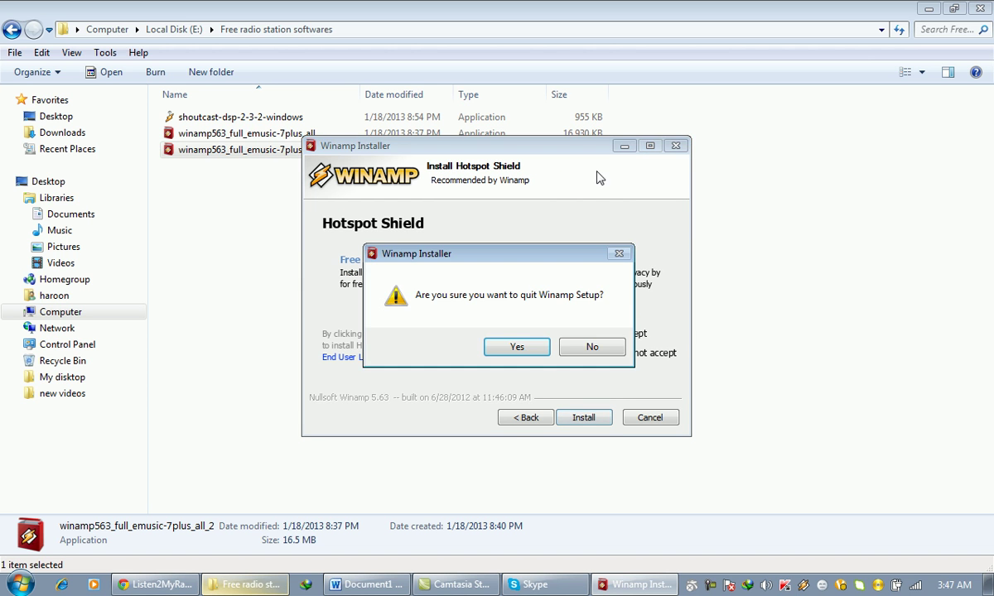
{"action": "left_click", "coordinate": [522, 346]}
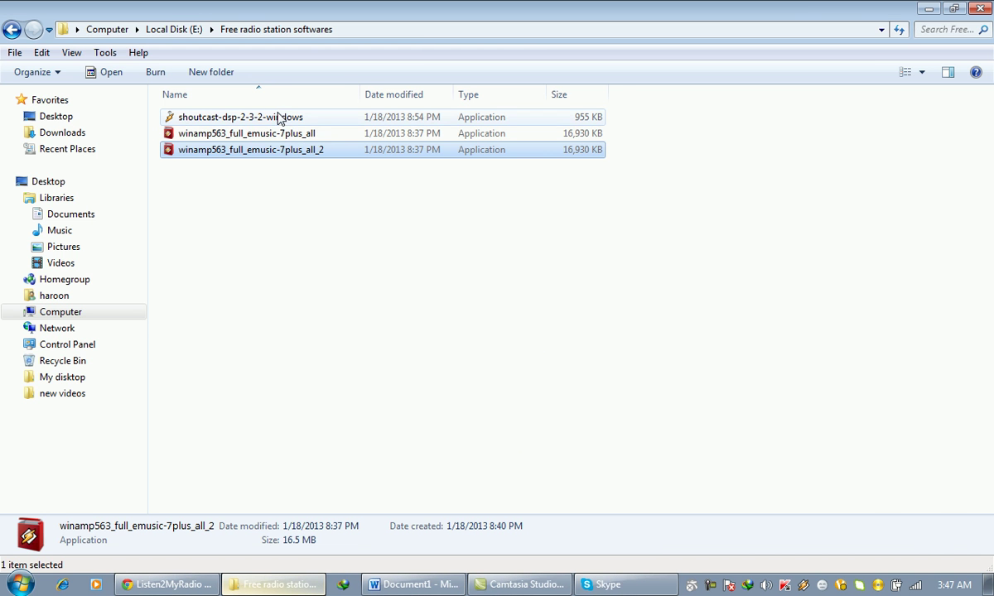
{"action": "left_click", "coordinate": [929, 8]}
{"action": "left_click_drag", "start_coordinate": [721, 273], "coordinate": [600, 199]}
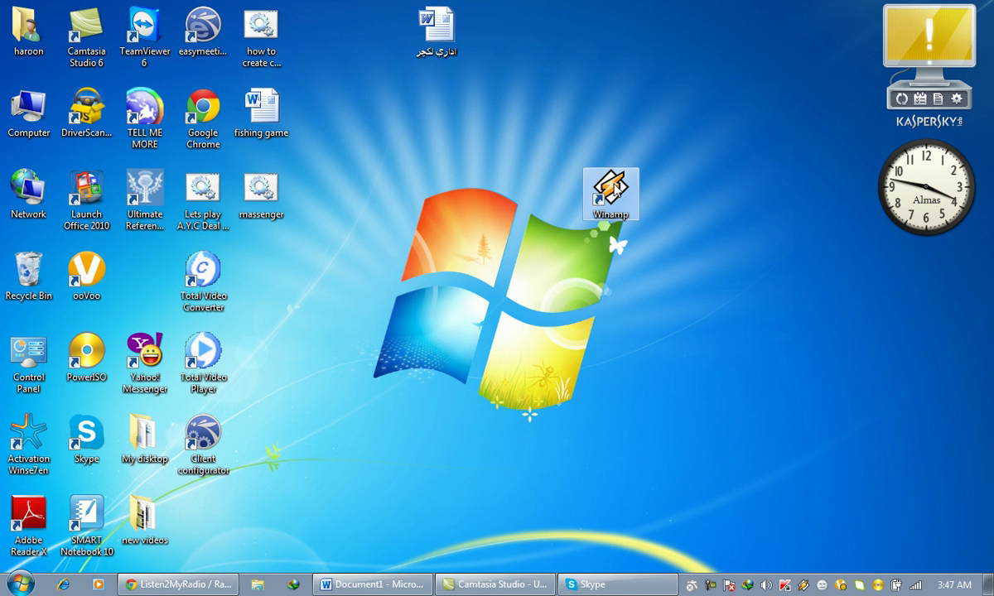
- Refresh the desktop twice, minimize Winamp 5.63 and bring back the Listen2MyRadio UK server page
{"action": "right_click", "coordinate": [613, 282]}
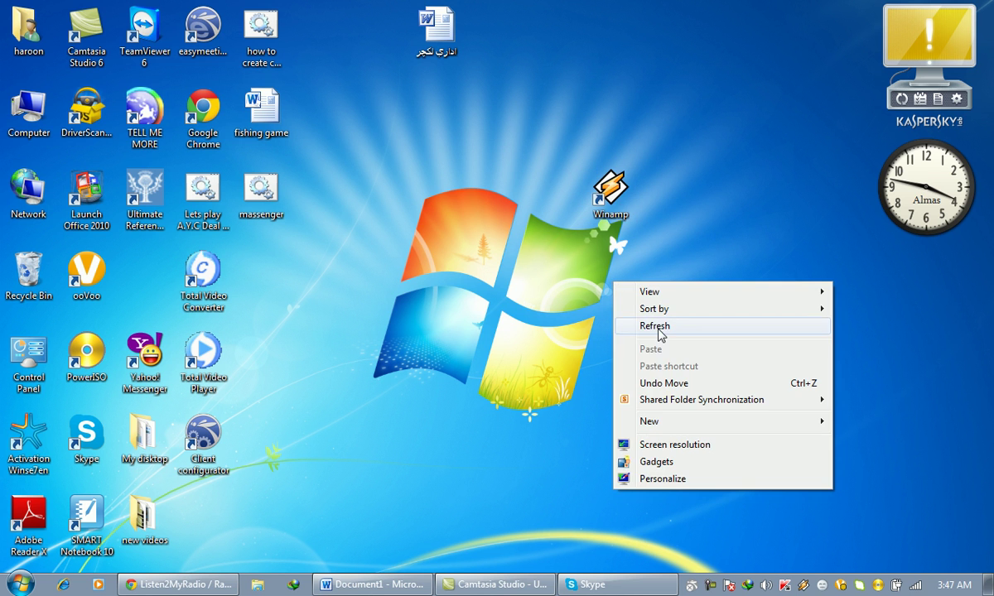
{"action": "left_click", "coordinate": [660, 330]}
{"action": "right_click", "coordinate": [659, 330]}
{"action": "left_click", "coordinate": [693, 375]}
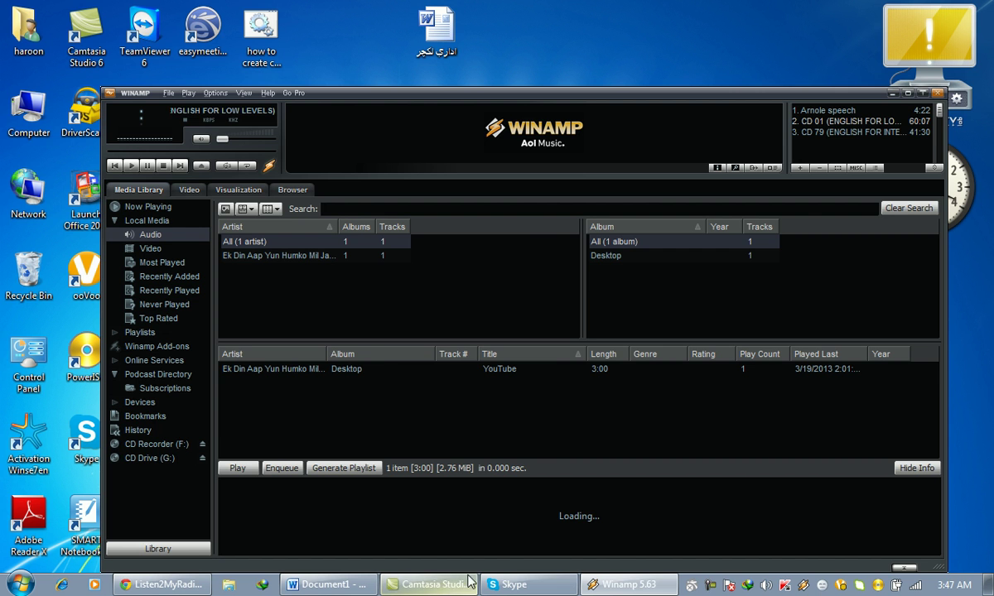
{"action": "left_click", "coordinate": [599, 585]}
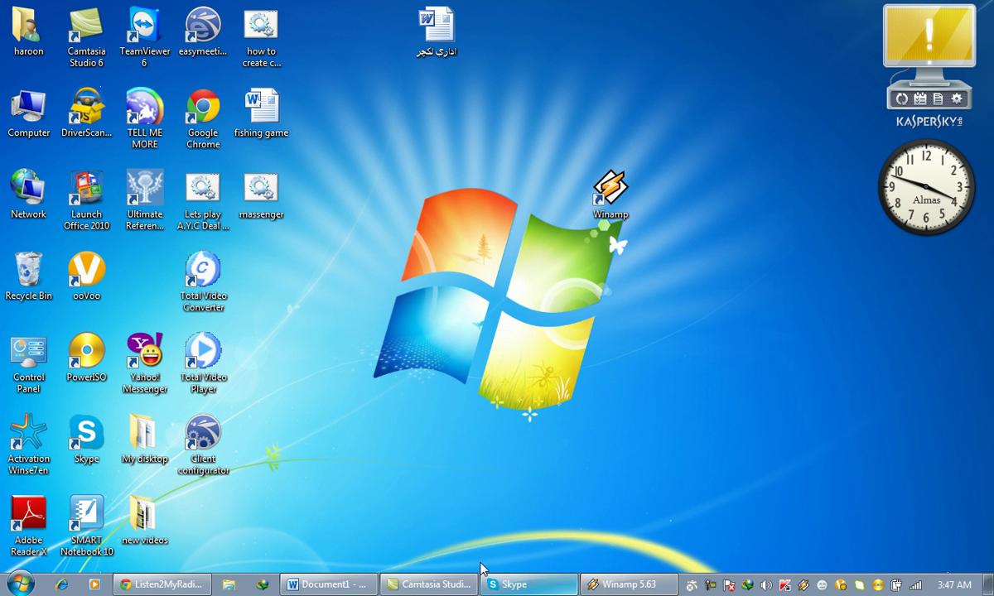
{"action": "left_click", "coordinate": [139, 585]}
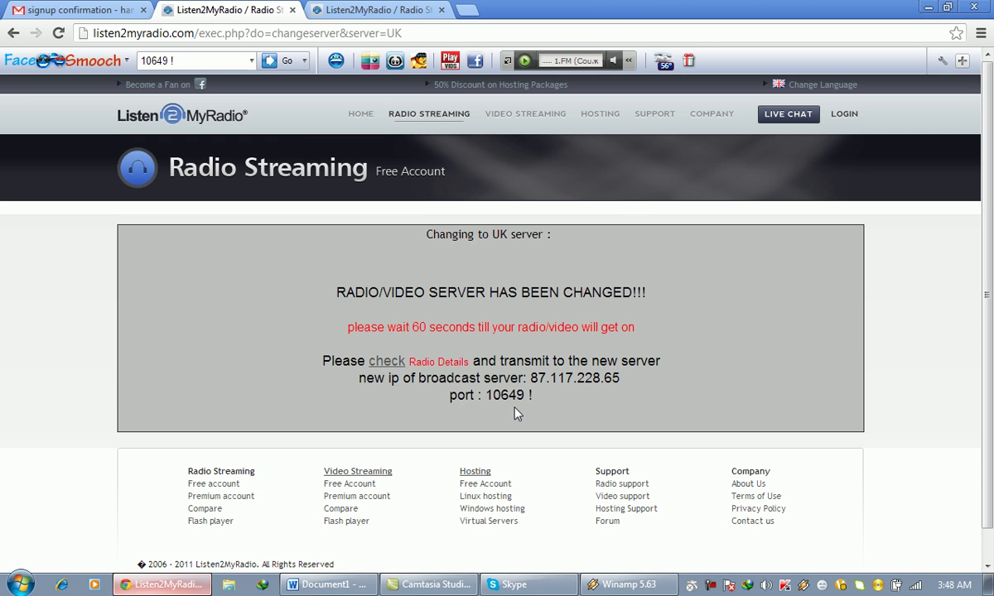
- Copy the server IP 87.117.228.65 from the Listen2MyRadio page and switch back to Winamp
{"action": "left_click_drag", "start_coordinate": [532, 377], "coordinate": [621, 378]}
{"action": "right_click", "coordinate": [617, 380]}
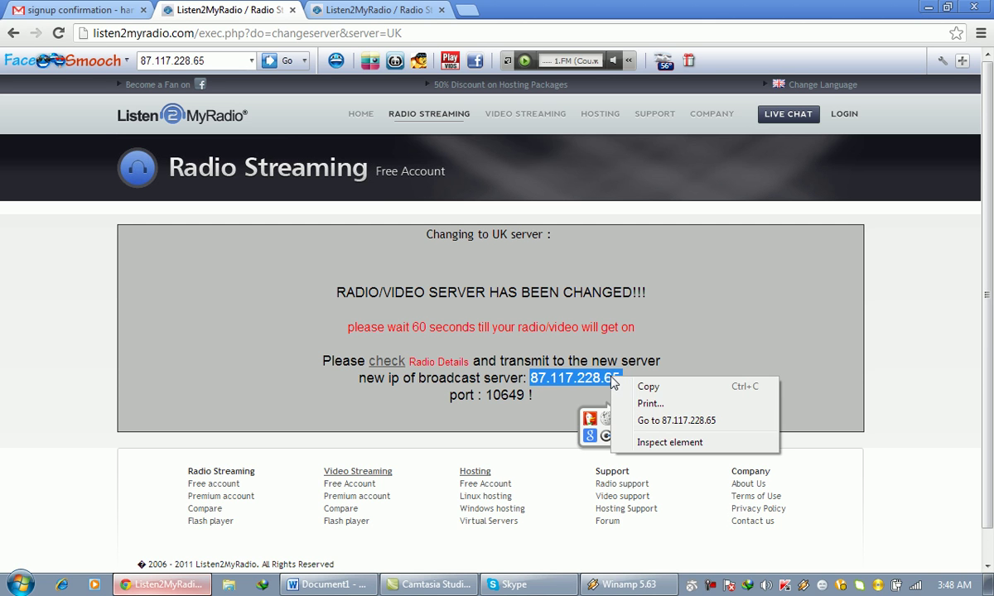
{"action": "left_click", "coordinate": [627, 389]}
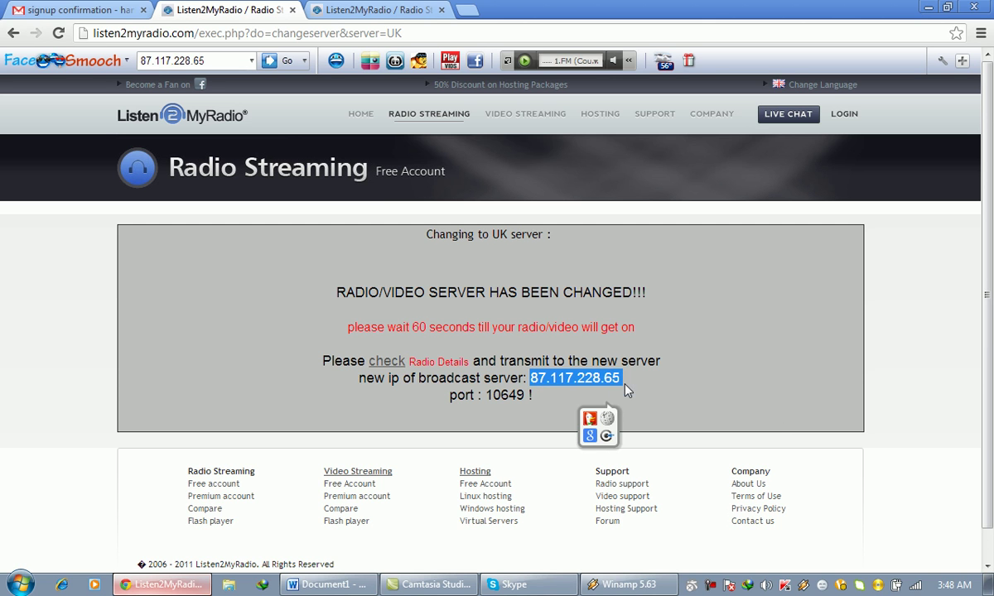
{"action": "left_click", "coordinate": [611, 591]}
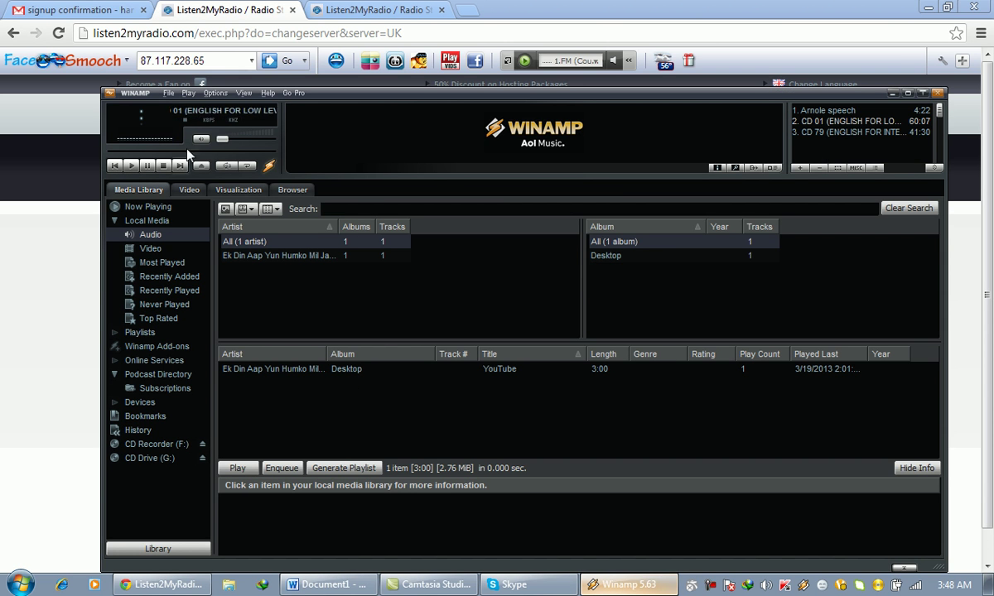
- Open Winamp Preferences and configure the active Nullsoft SHOUTcast Source DSP v2.3.2 plug-in
{"action": "left_click", "coordinate": [111, 96]}
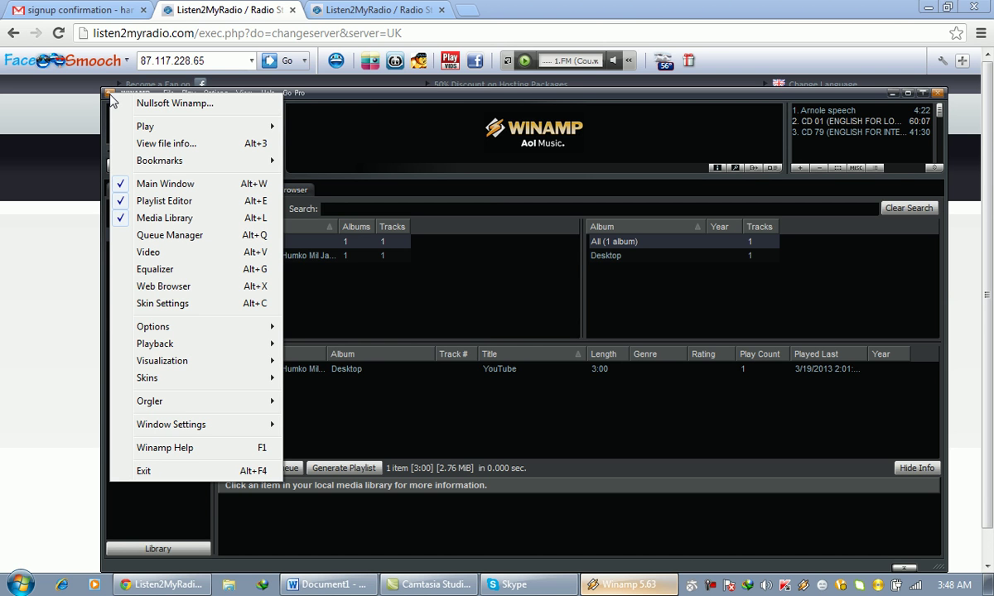
{"action": "mouse_move", "coordinate": [156, 325]}
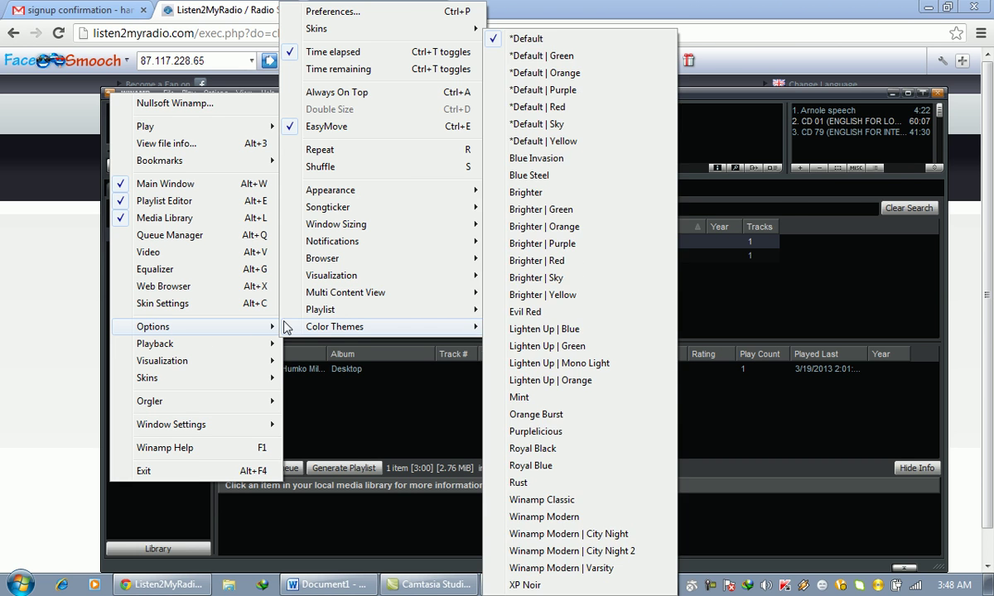
{"action": "left_click", "coordinate": [323, 13]}
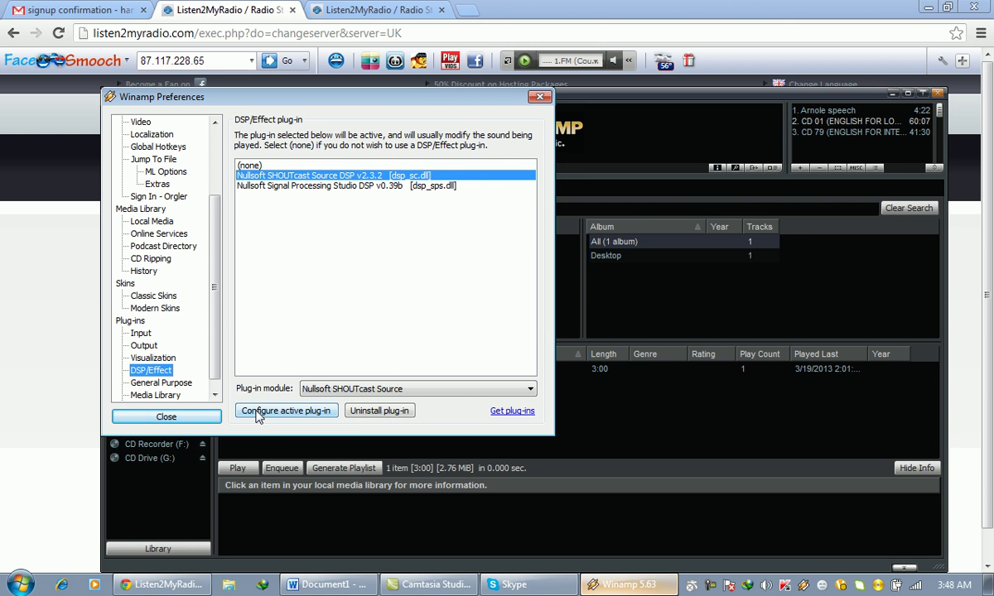
{"action": "left_click", "coordinate": [258, 412]}
- On the Output Login page, replace server address 78.129.234.99 with 87.117.228.65
{"action": "left_click_drag", "start_coordinate": [478, 112], "coordinate": [338, 94]}
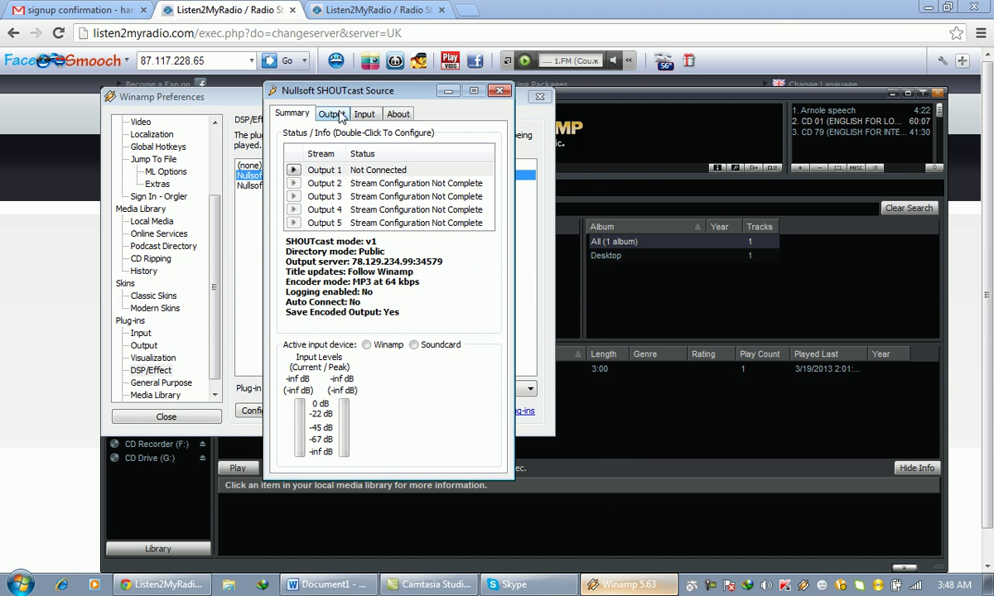
{"action": "left_click", "coordinate": [332, 114]}
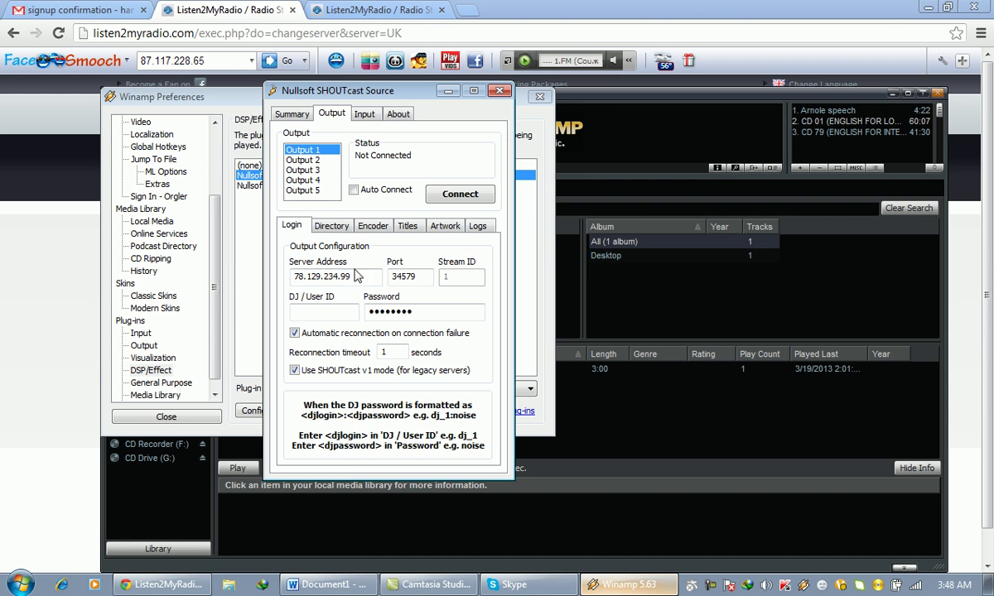
{"action": "left_click_drag", "start_coordinate": [351, 276], "coordinate": [293, 277]}
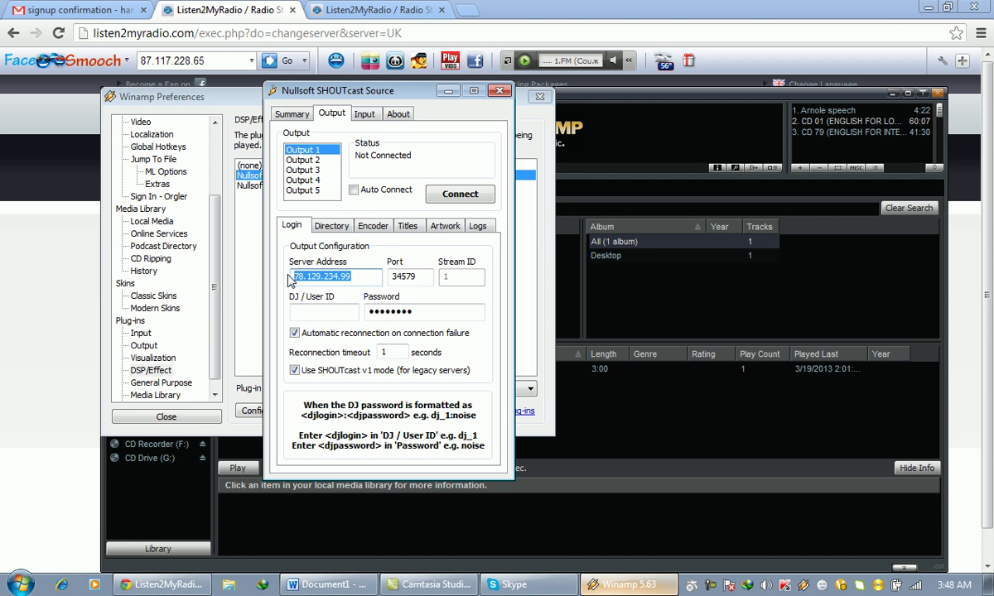
{"action": "key", "text": "ctrl+v"}
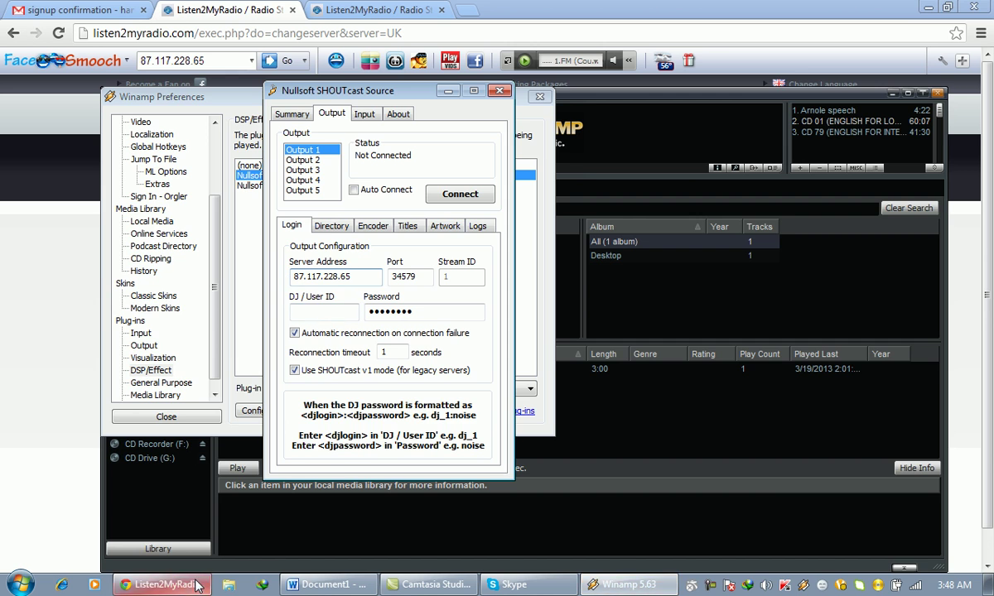
- Copy port 10649 from Listen2MyRadio and paste it over the old port 34579
{"action": "left_click", "coordinate": [161, 585]}
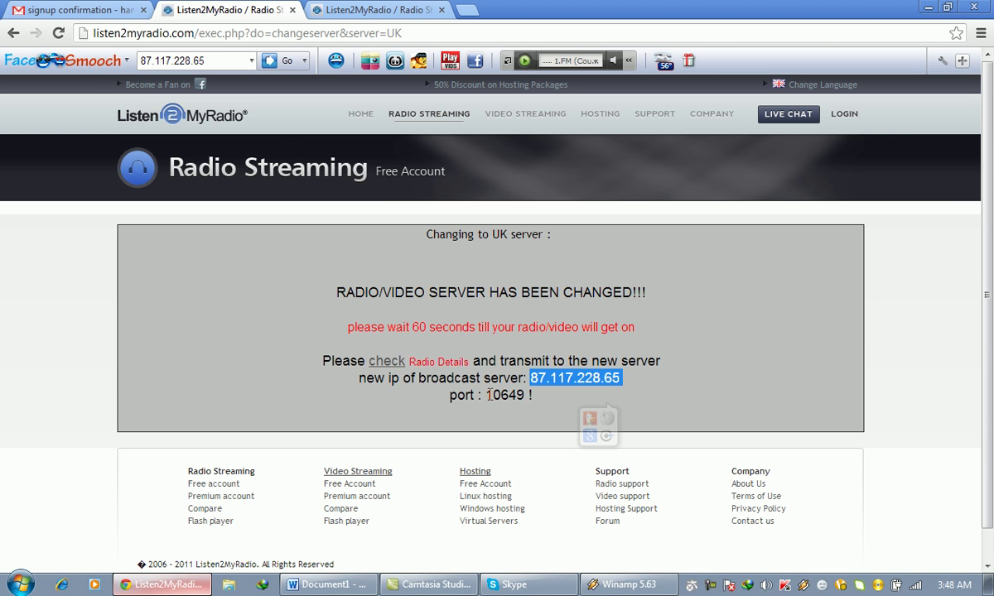
{"action": "left_click_drag", "start_coordinate": [487, 395], "coordinate": [525, 400]}
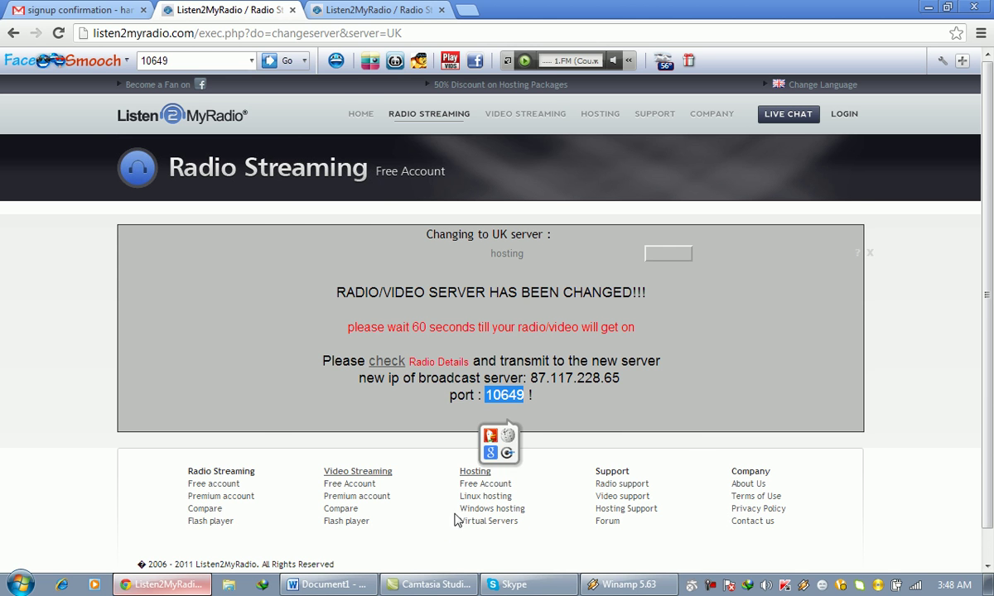
{"action": "left_click", "coordinate": [596, 584]}
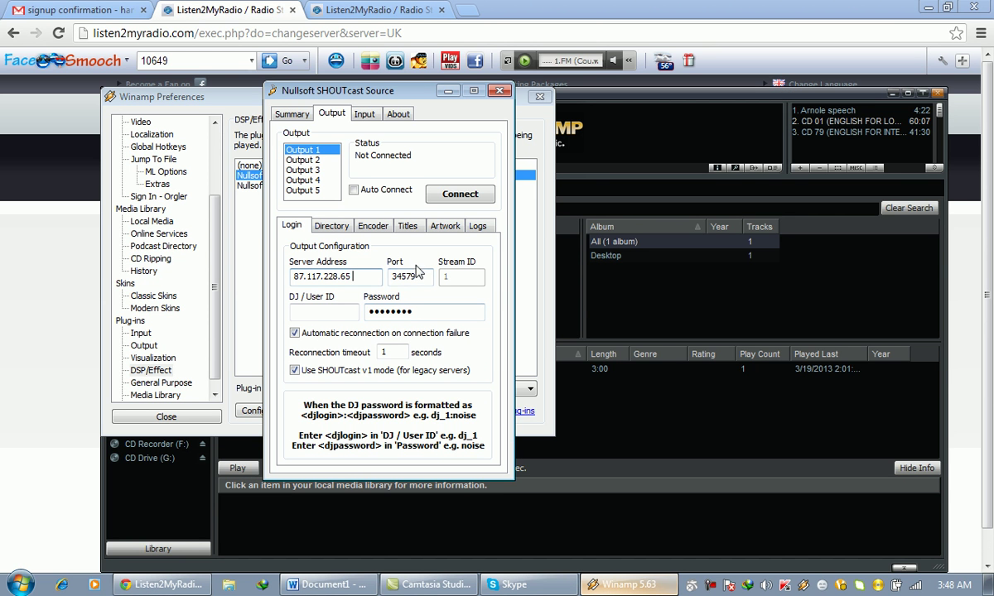
{"action": "left_click_drag", "start_coordinate": [421, 276], "coordinate": [394, 277]}
{"action": "key", "text": "ctrl+v"}
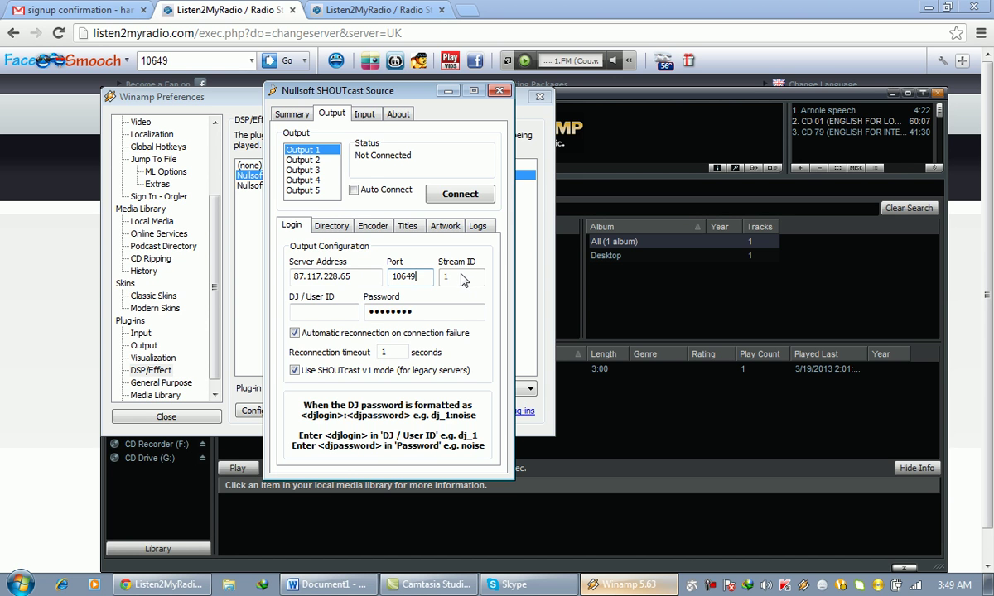
- Re-enter the station password and set the reconnection timeout to 1 second
{"action": "left_click", "coordinate": [424, 314]}
{"action": "key", "text": "BackSpace"}
{"action": "key", "text": "BackSpace"}
{"action": "key", "text": "BackSpace"}
{"action": "key", "text": "BackSpace"}
{"action": "key", "text": "BackSpace"}
{"action": "key", "text": "BackSpace"}
{"action": "key", "text": "BackSpace"}
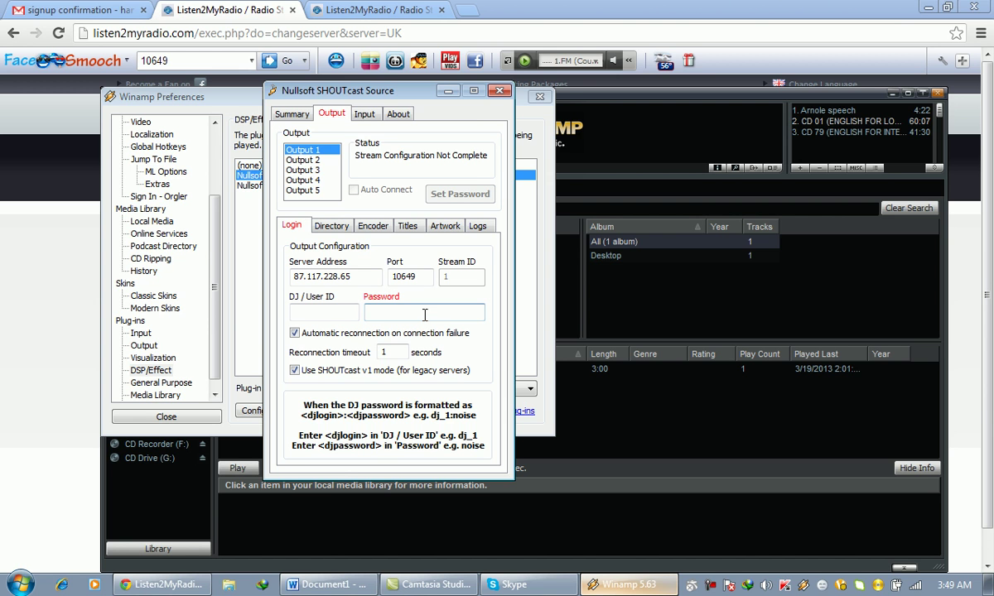
{"action": "type", "text": "***"}
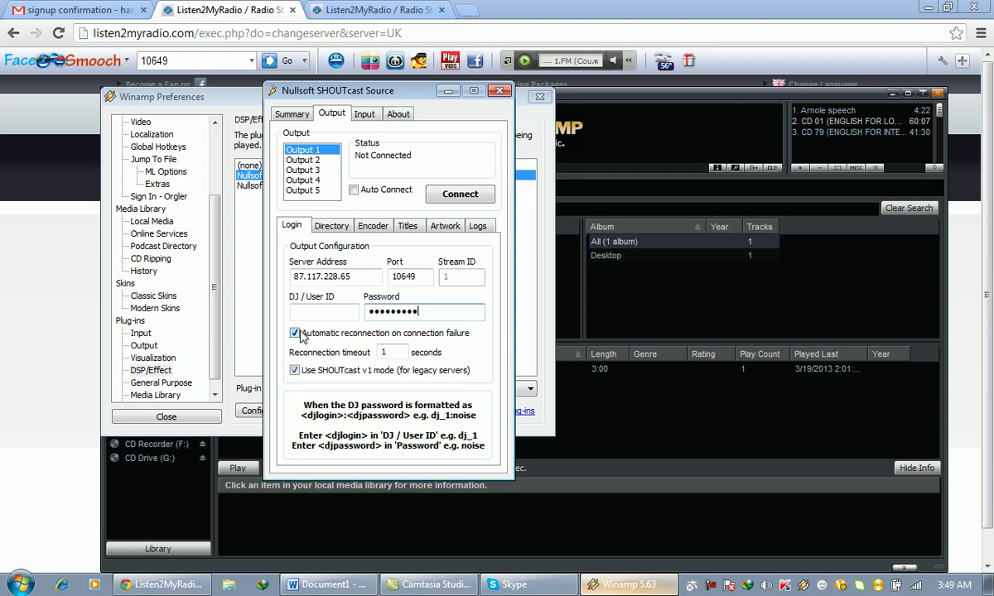
{"action": "left_click", "coordinate": [385, 352]}
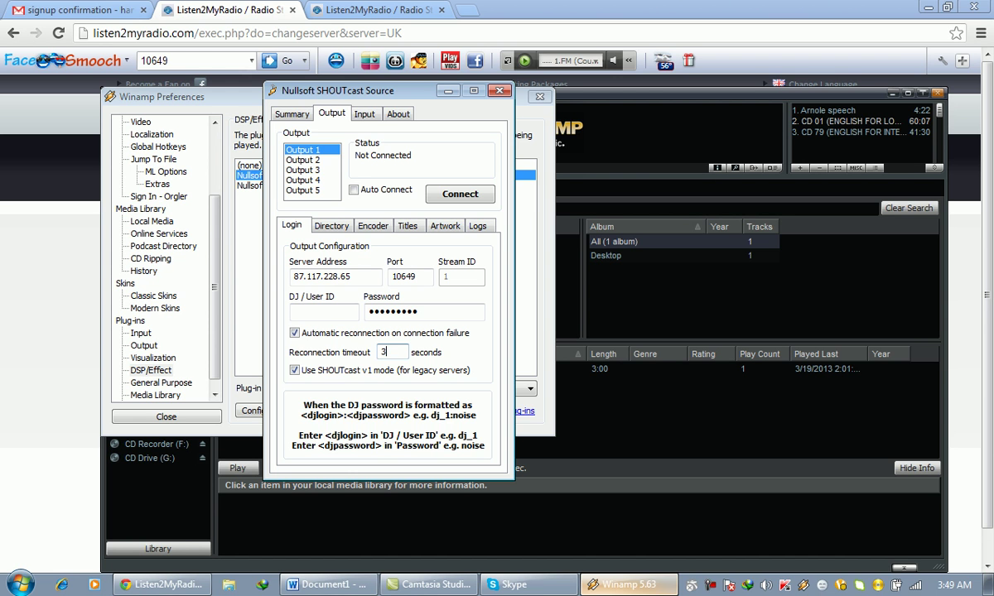
{"action": "left_click_drag", "start_coordinate": [396, 352], "coordinate": [373, 352]}
{"action": "type", "text": "1"}
- On the Input page, try the capture-device input, keeping 44100 Hz Stereo
{"action": "left_click", "coordinate": [364, 115]}
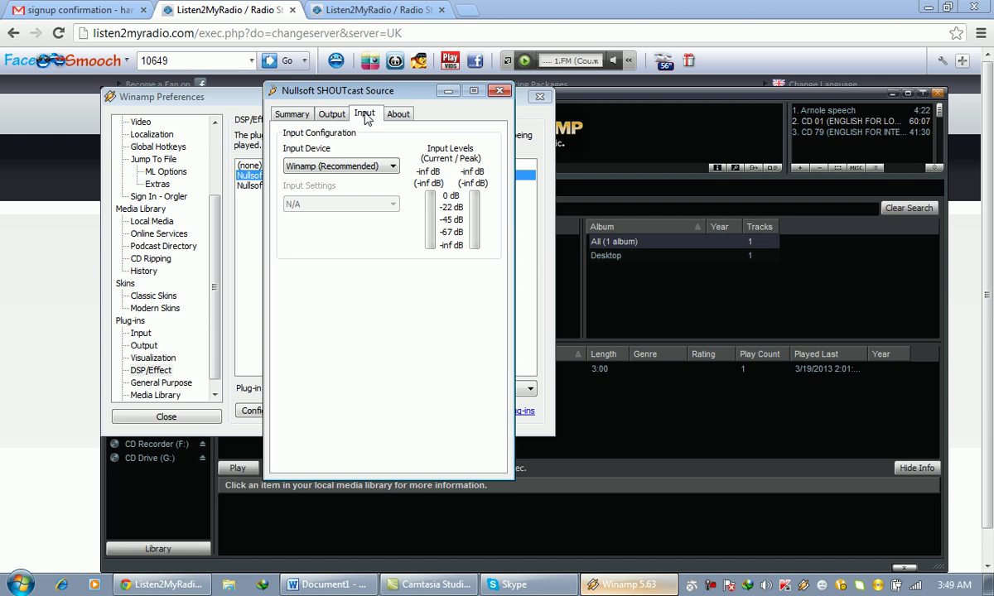
{"action": "left_click", "coordinate": [367, 168]}
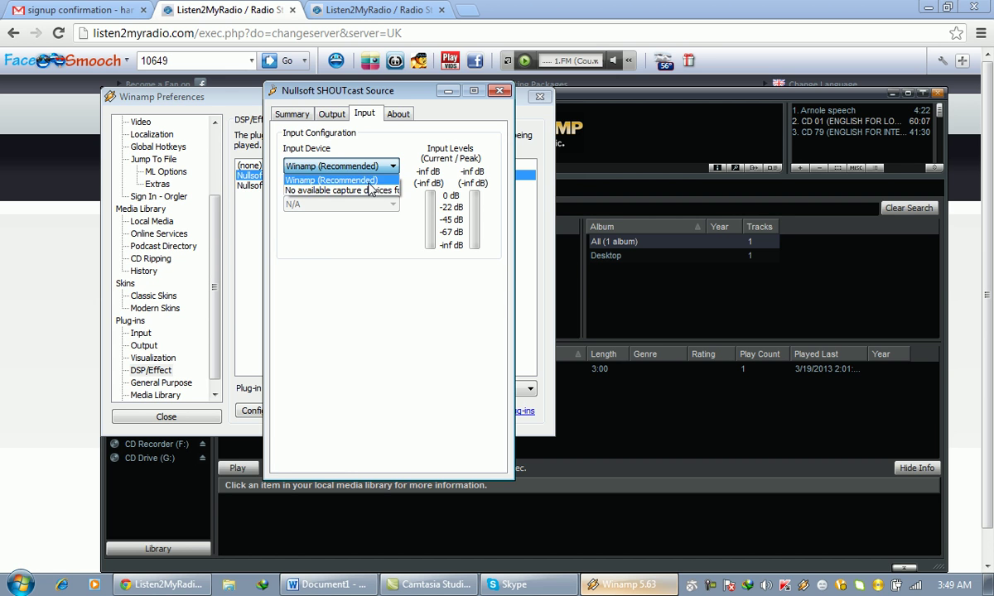
{"action": "left_click", "coordinate": [371, 189]}
{"action": "left_click", "coordinate": [391, 166]}
{"action": "left_click", "coordinate": [371, 190]}
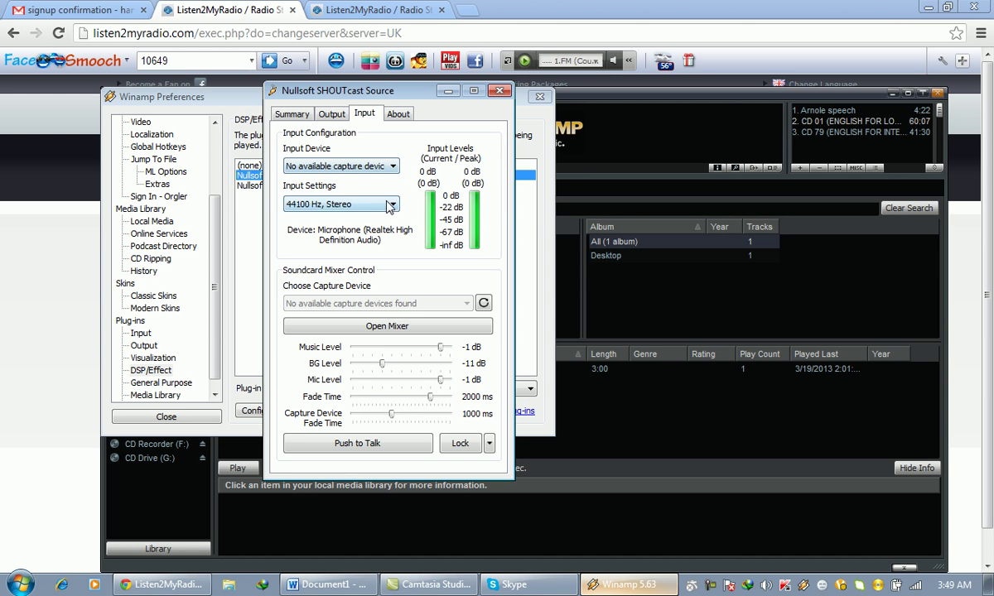
{"action": "left_click", "coordinate": [390, 205]}
{"action": "left_click", "coordinate": [388, 206]}
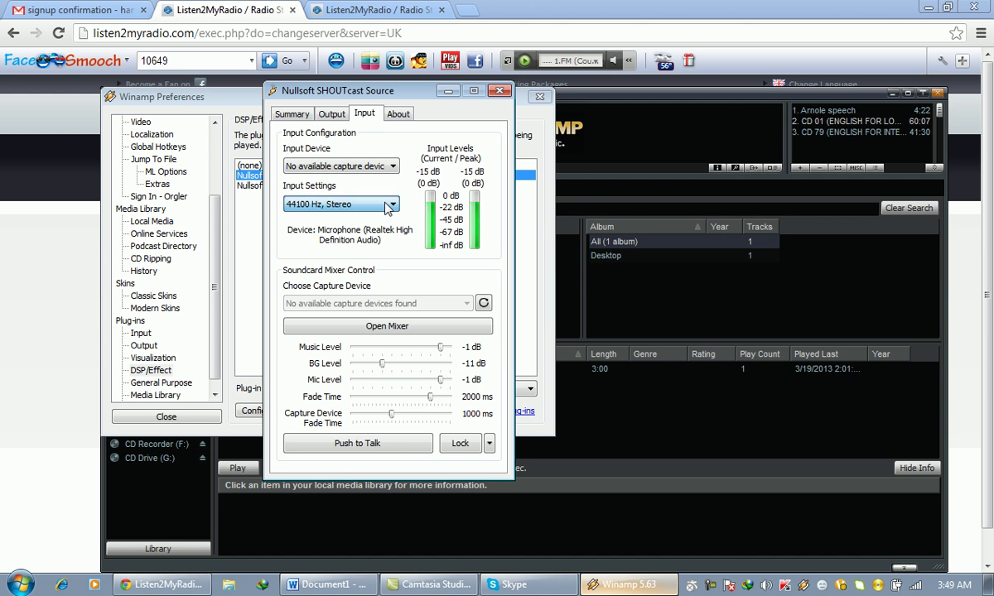
- Set the input device back to Winamp (Recommended)
{"action": "left_click", "coordinate": [332, 115]}
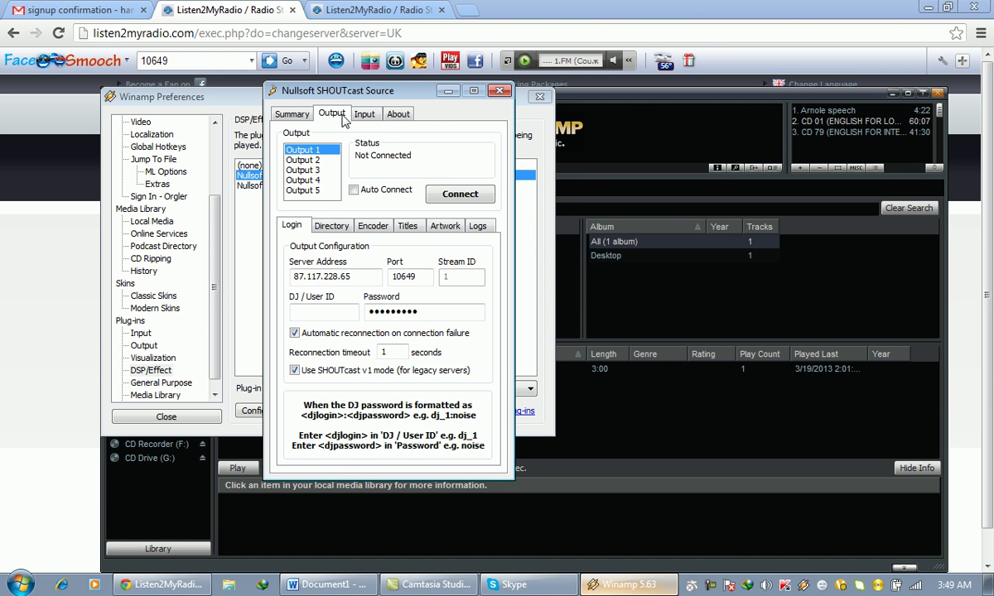
{"action": "left_click", "coordinate": [394, 116]}
{"action": "left_click", "coordinate": [373, 116]}
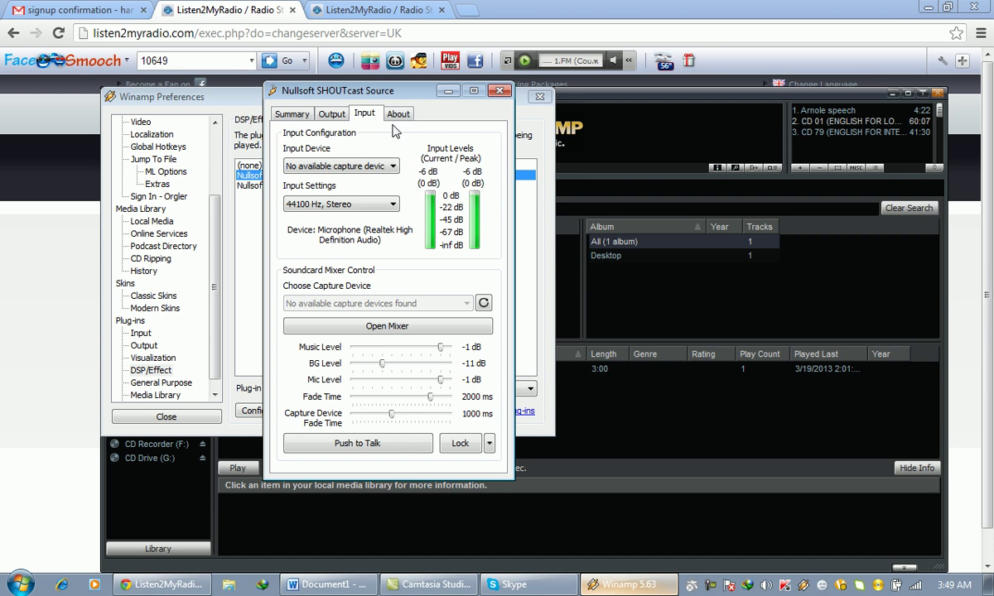
{"action": "left_click", "coordinate": [361, 165]}
{"action": "left_click", "coordinate": [377, 177]}
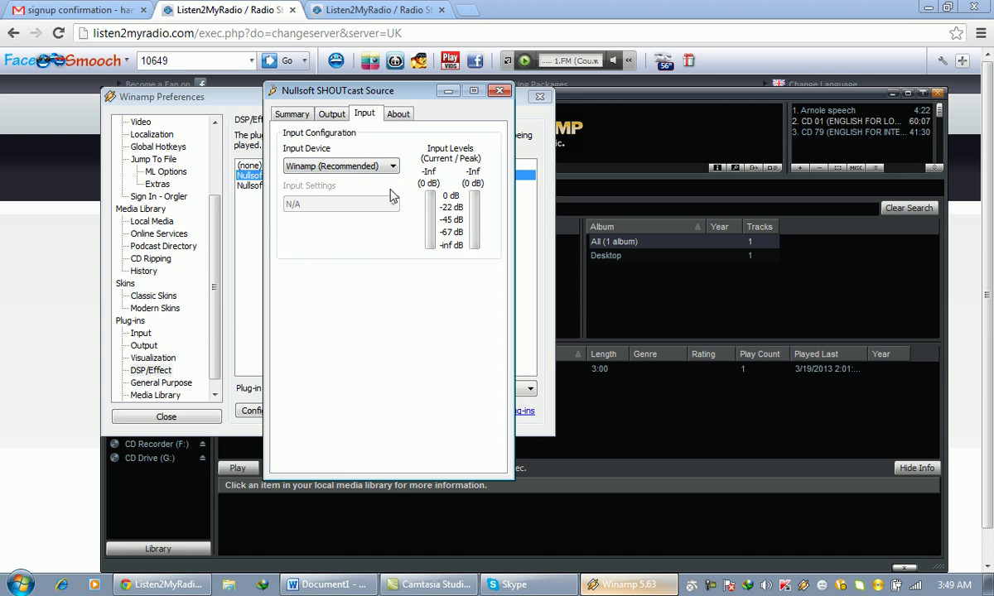
- Review the Summary, Input and About pages, ending on the Output connection settings
{"action": "left_click", "coordinate": [295, 116]}
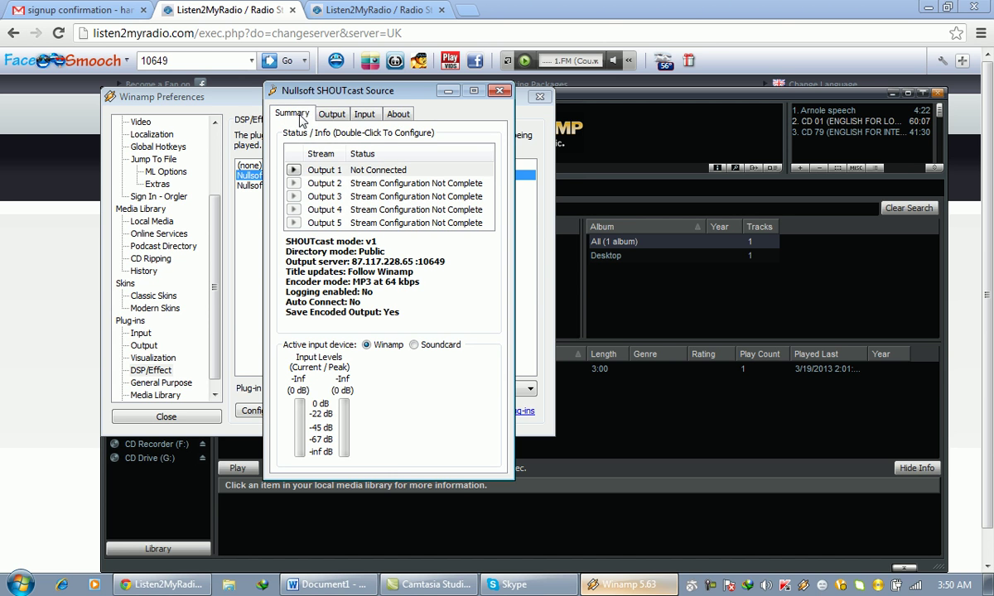
{"action": "left_click", "coordinate": [330, 115]}
{"action": "left_click", "coordinate": [363, 114]}
{"action": "left_click", "coordinate": [401, 116]}
{"action": "left_click", "coordinate": [364, 115]}
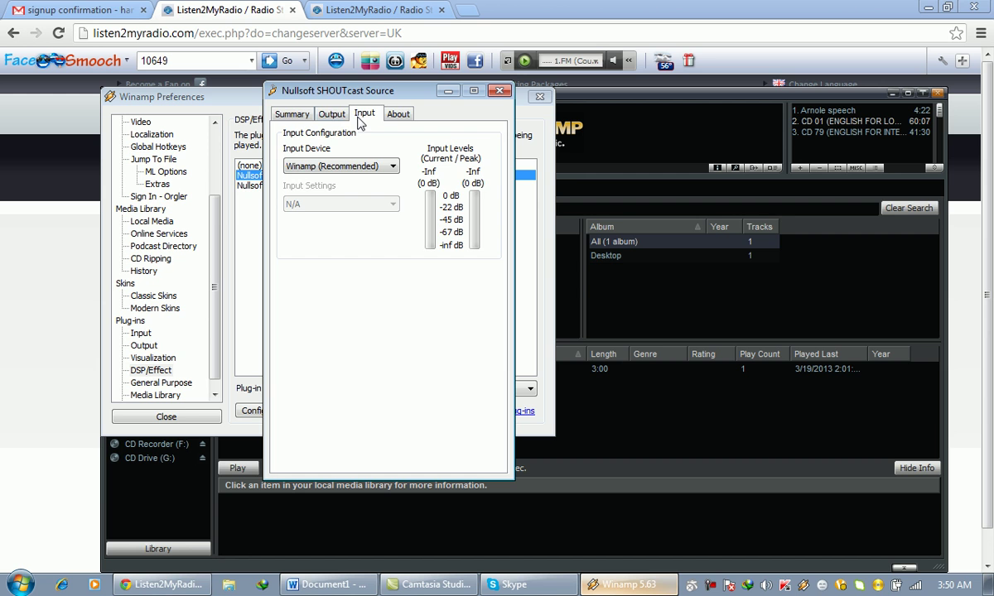
{"action": "left_click", "coordinate": [325, 116]}
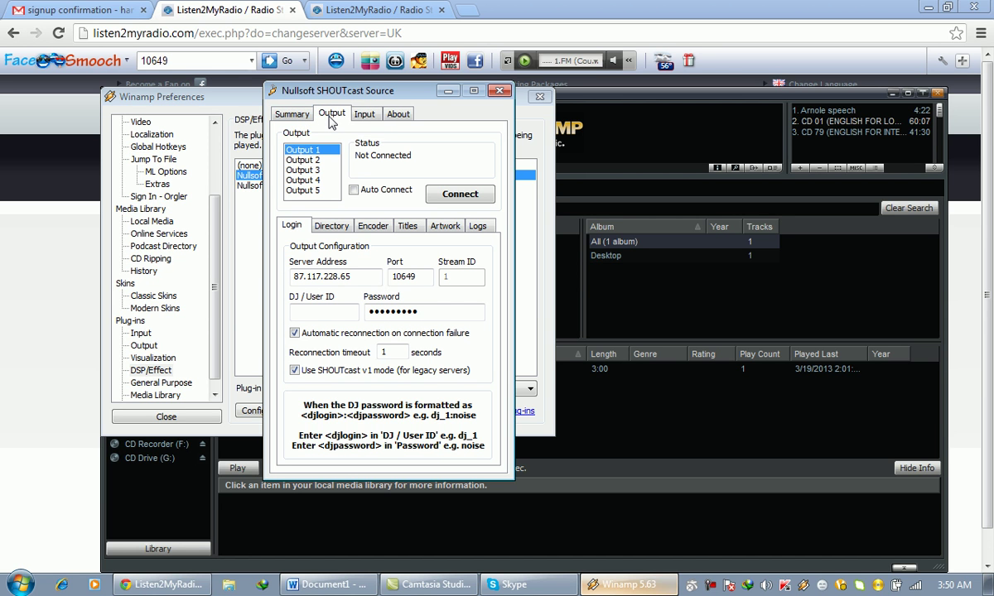
- Check the Login fields: server 87.117.228.65, port 10649 and the password
{"action": "left_click", "coordinate": [336, 227]}
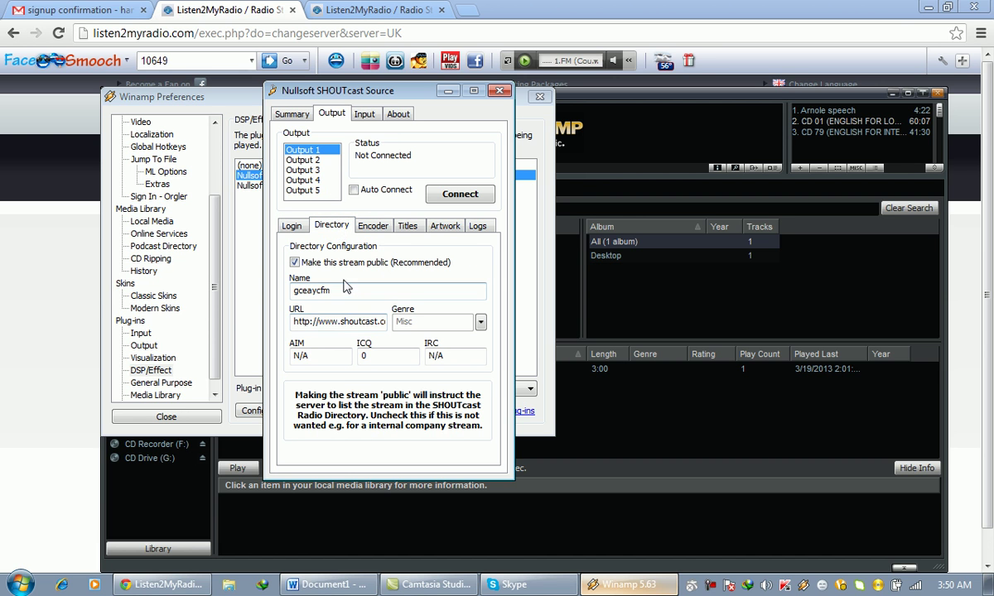
{"action": "left_click", "coordinate": [292, 227]}
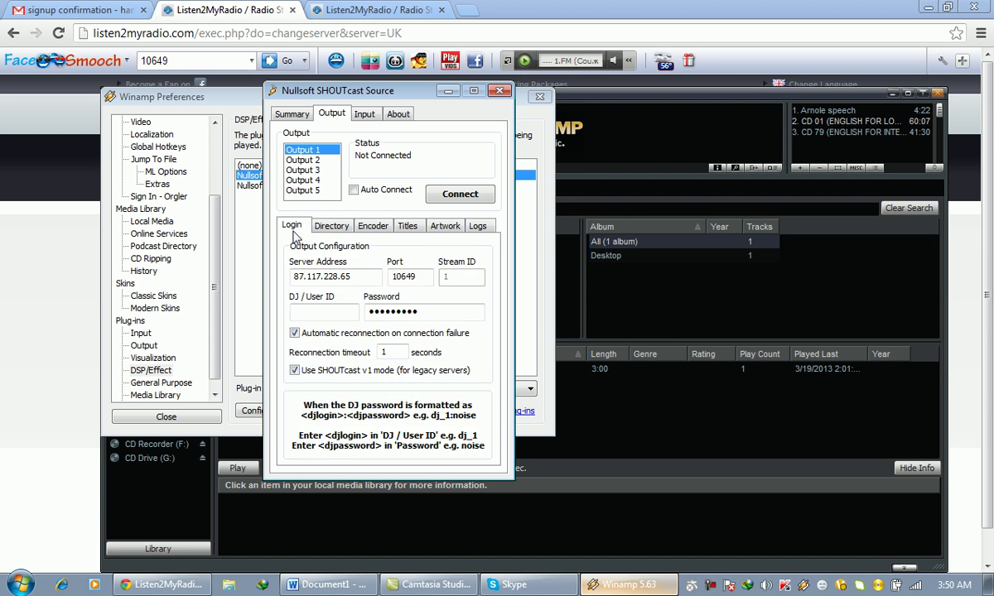
{"action": "left_click_drag", "start_coordinate": [359, 277], "coordinate": [294, 279]}
{"action": "double_click", "coordinate": [393, 277]}
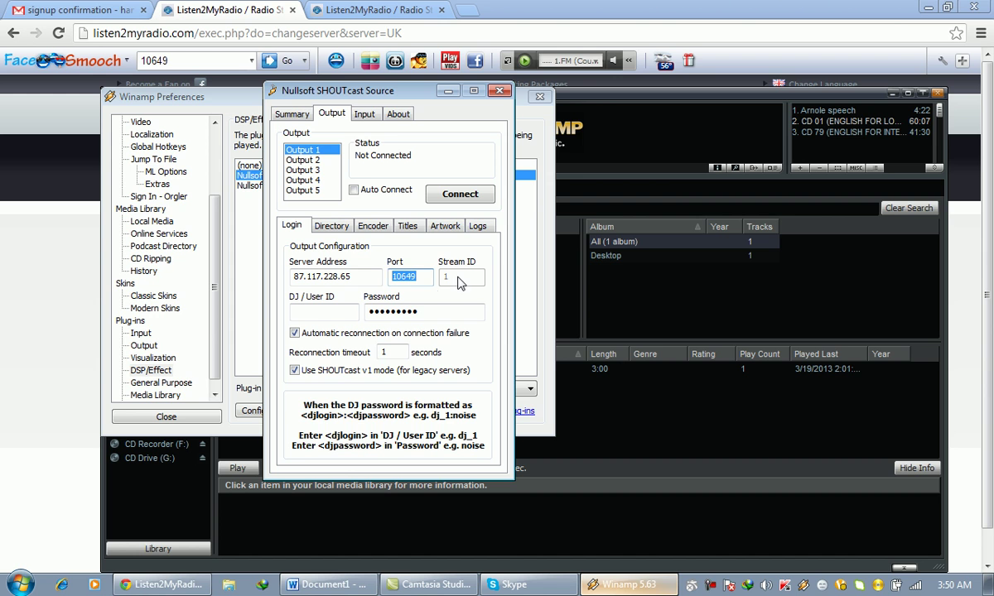
{"action": "left_click_drag", "start_coordinate": [439, 311], "coordinate": [371, 312]}
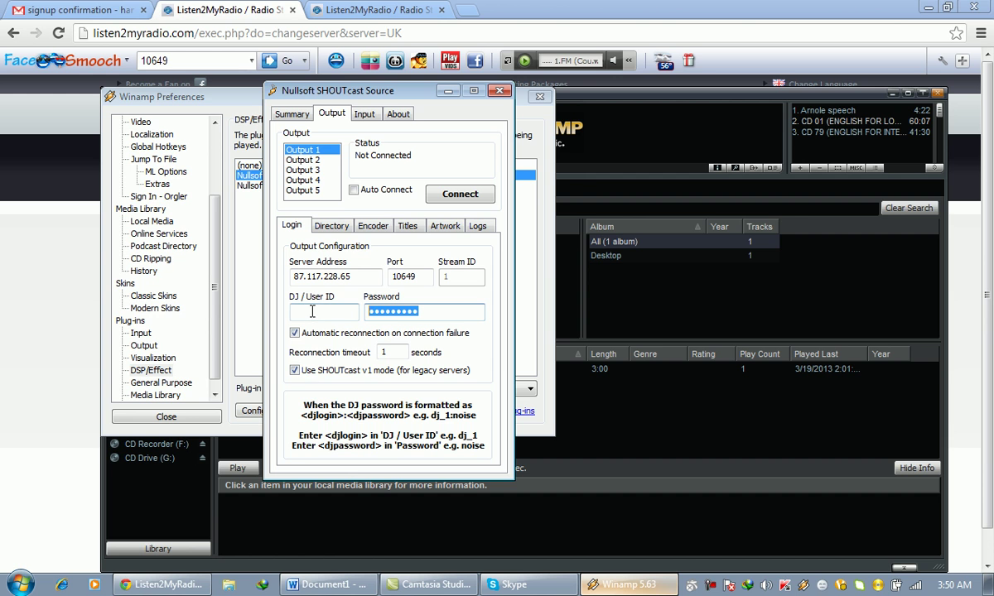
- On the Directory page, replace the stream name gceaycfm with 'h'
{"action": "left_click", "coordinate": [323, 225]}
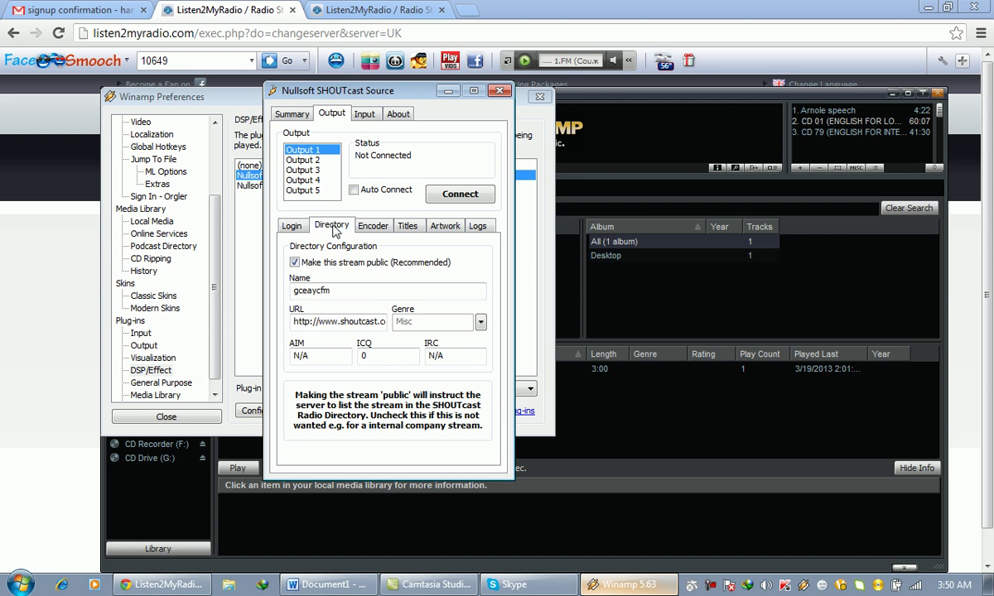
{"action": "left_click_drag", "start_coordinate": [331, 291], "coordinate": [295, 295]}
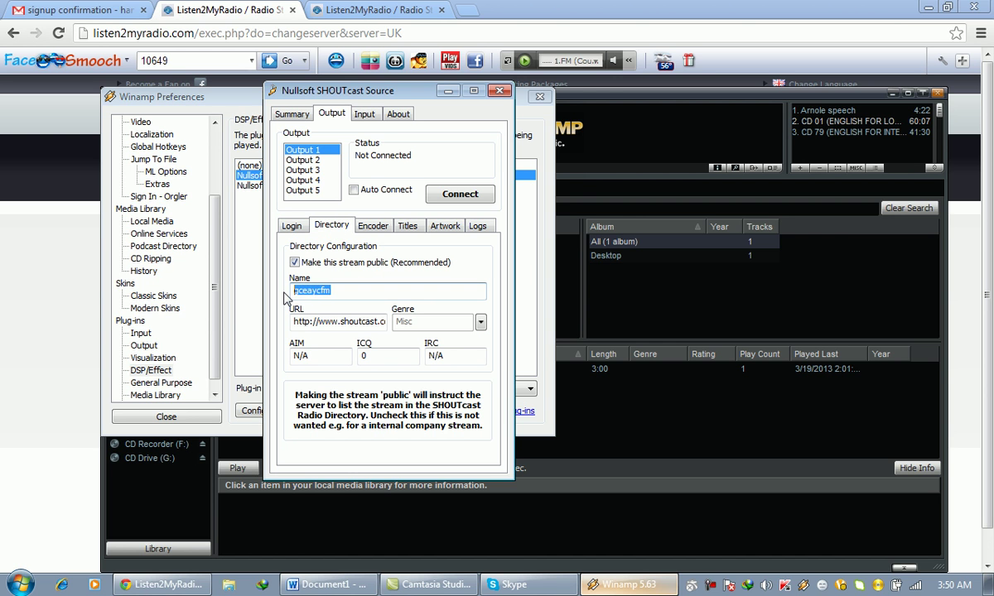
{"action": "type", "text": "hanif"}
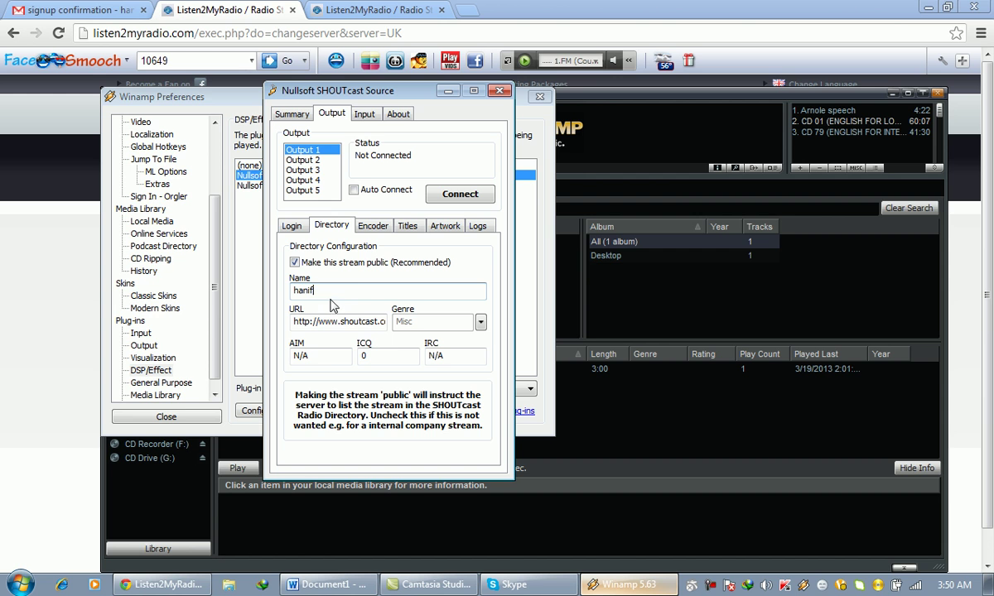
- Keep the encoder as MP3 Encoder at 64kbps, 44100Hz, Stereo
{"action": "left_click", "coordinate": [375, 229]}
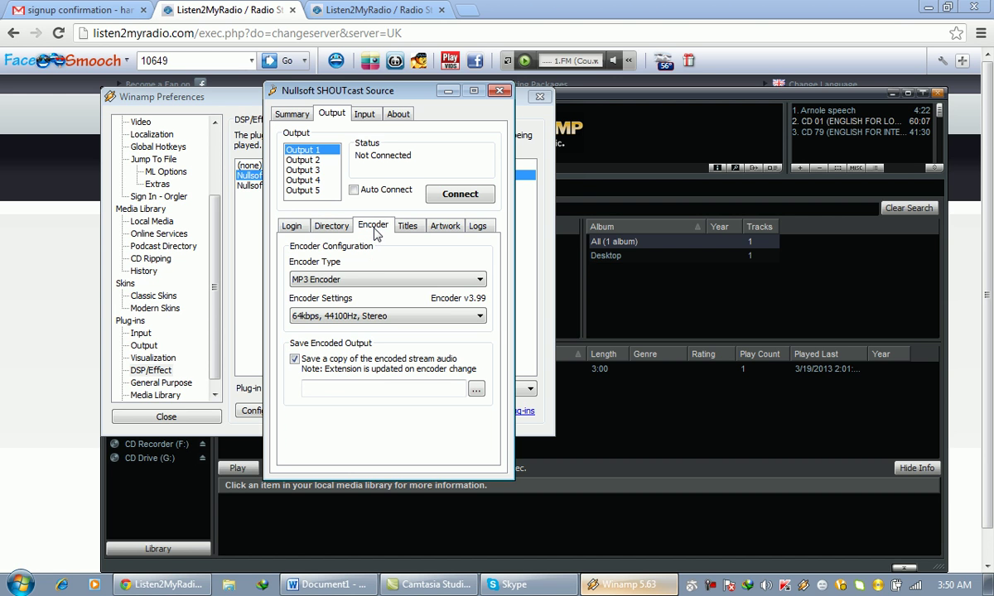
{"action": "left_click", "coordinate": [370, 281]}
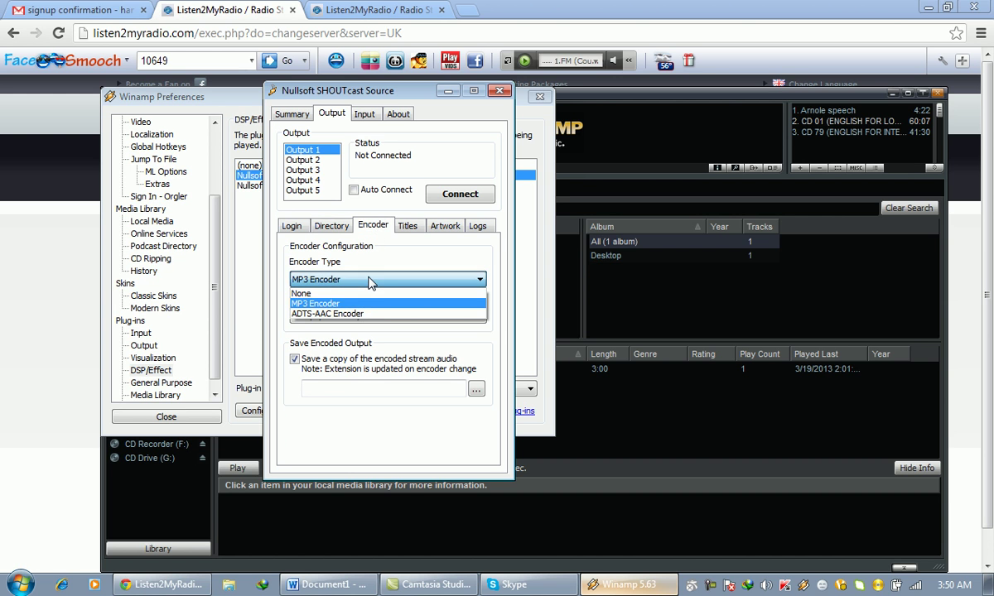
{"action": "left_click", "coordinate": [323, 303]}
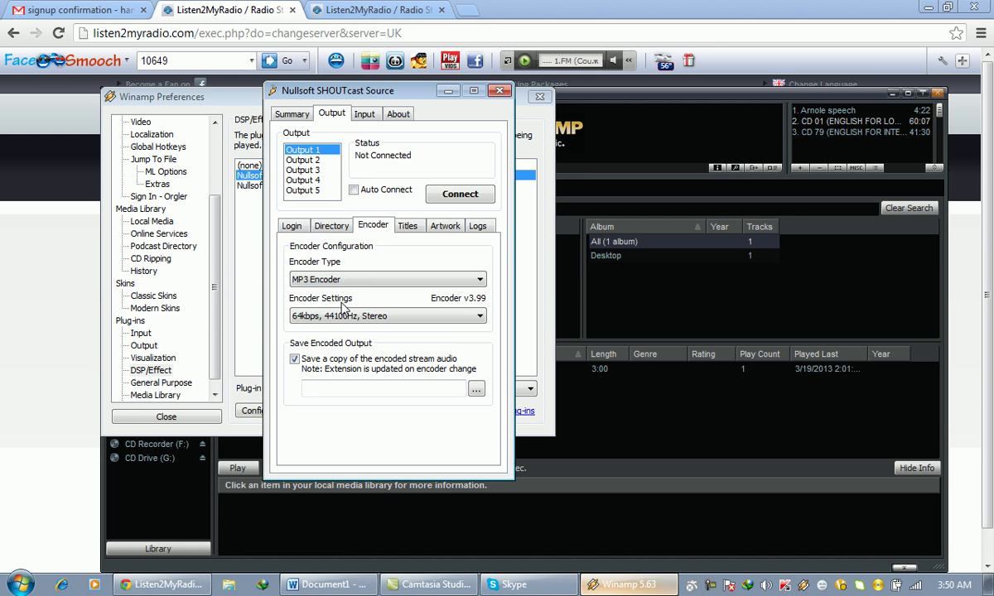
{"action": "left_click", "coordinate": [319, 318]}
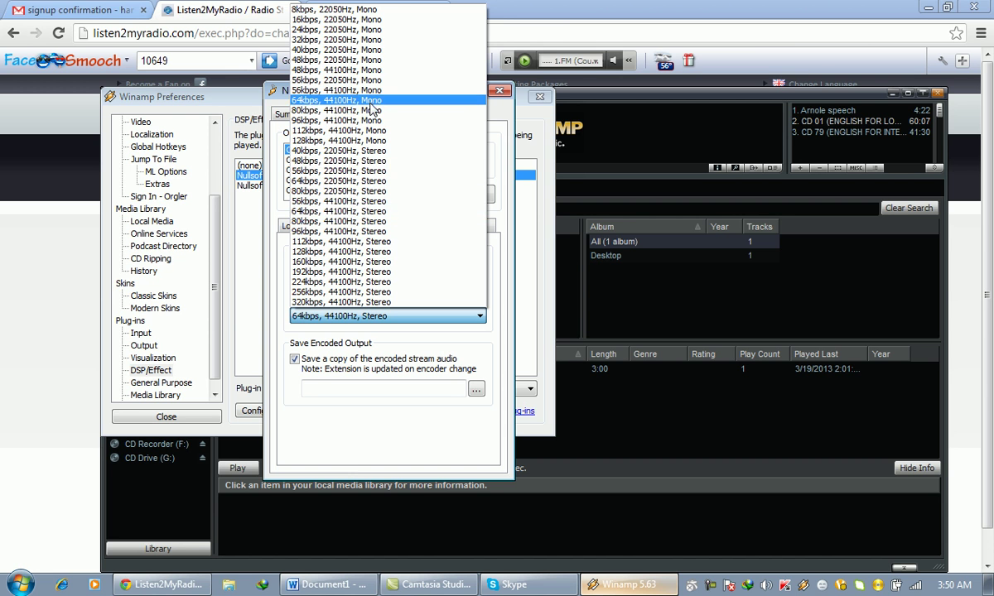
{"action": "left_click", "coordinate": [363, 214]}
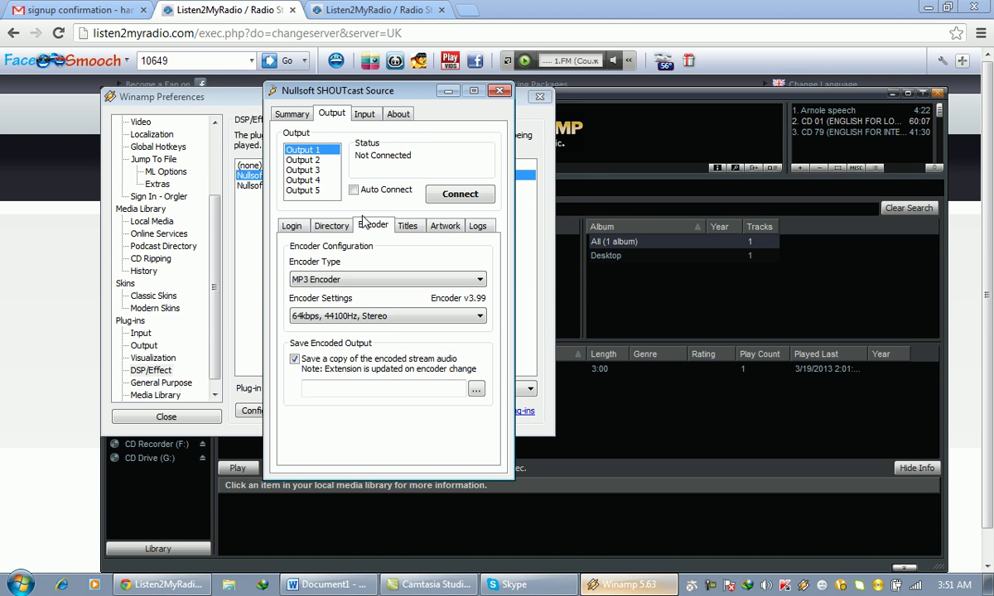
- Connect the SHOUTcast stream to the server, then minimize the plug-in and close Preferences
{"action": "left_click", "coordinate": [461, 195]}
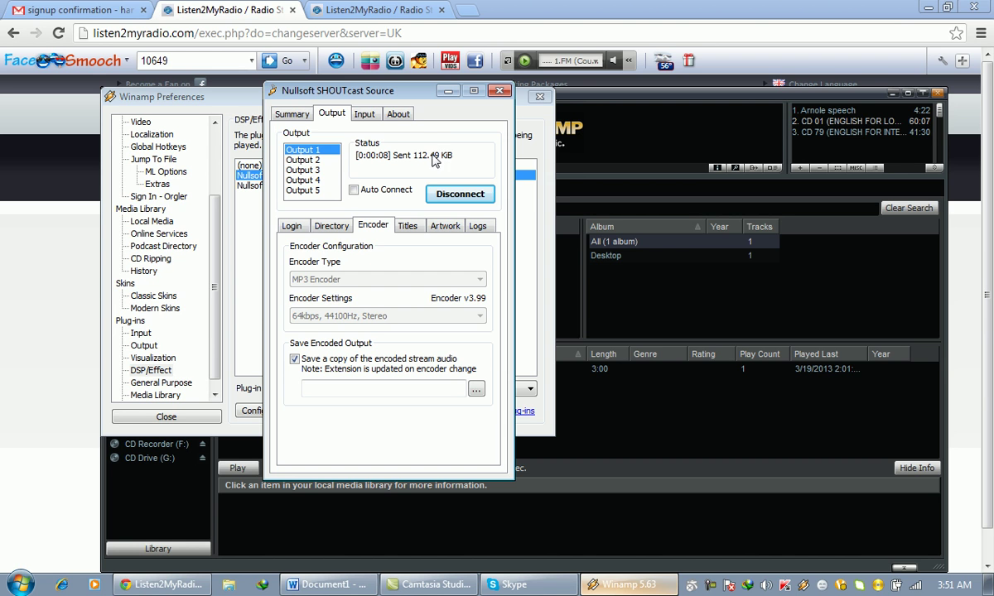
{"action": "left_click", "coordinate": [448, 92]}
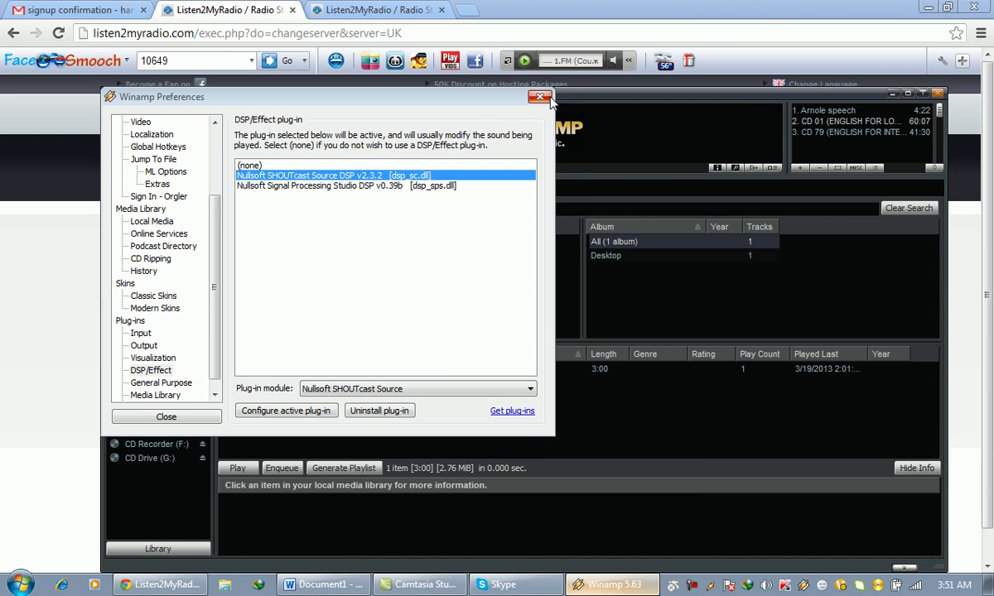
{"action": "left_click", "coordinate": [540, 96]}
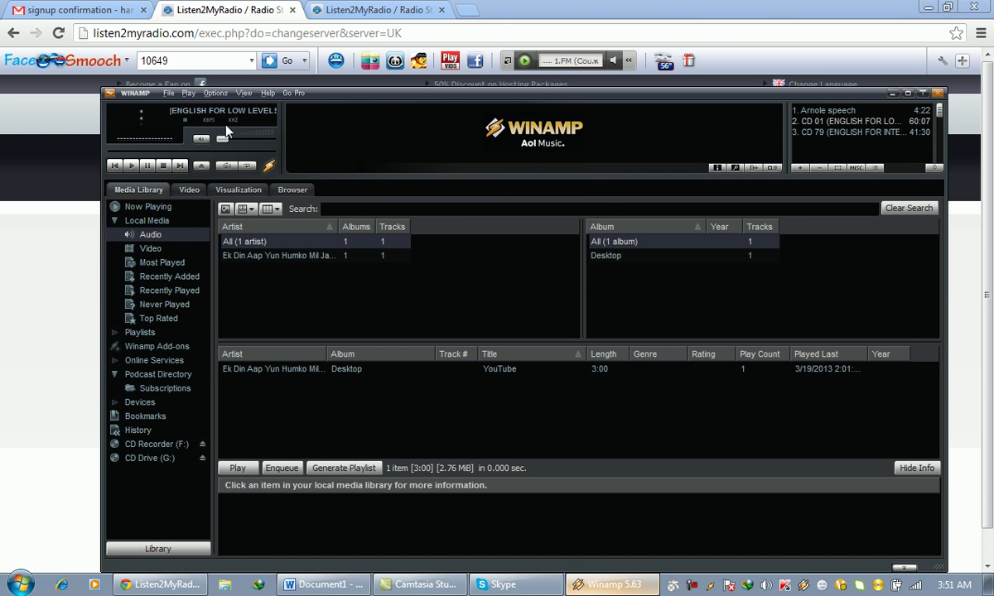
- Start File > Play folder... but cancel the Open Folder dialog, leaving the Media Library showing
{"action": "left_click", "coordinate": [187, 94]}
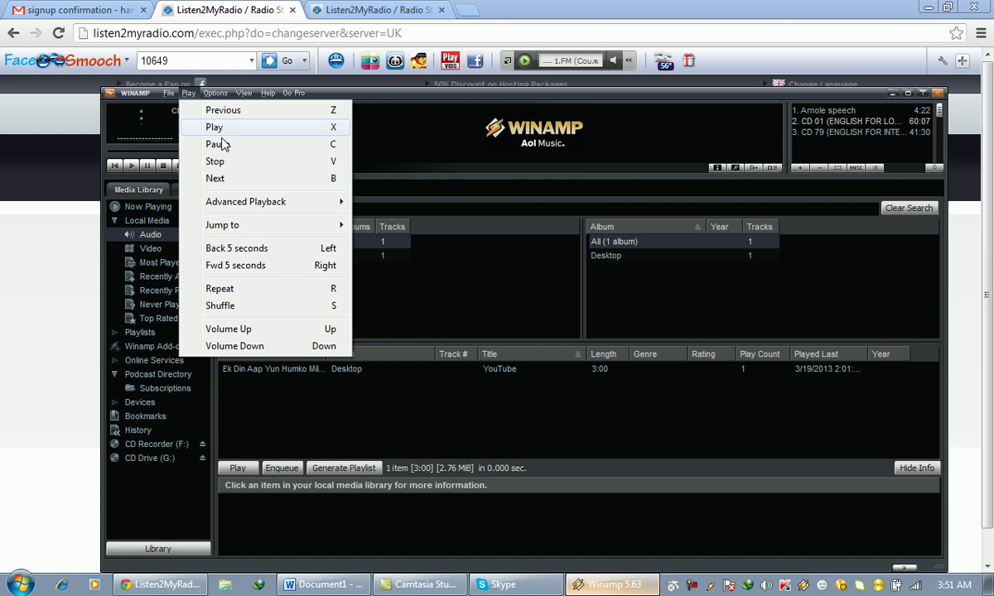
{"action": "mouse_move", "coordinate": [170, 95]}
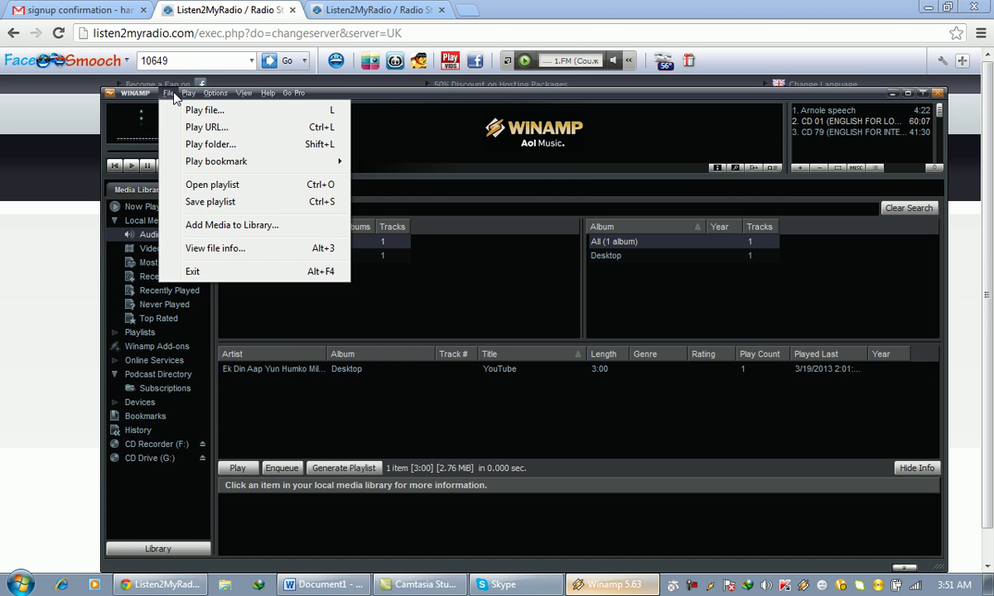
{"action": "left_click", "coordinate": [188, 146]}
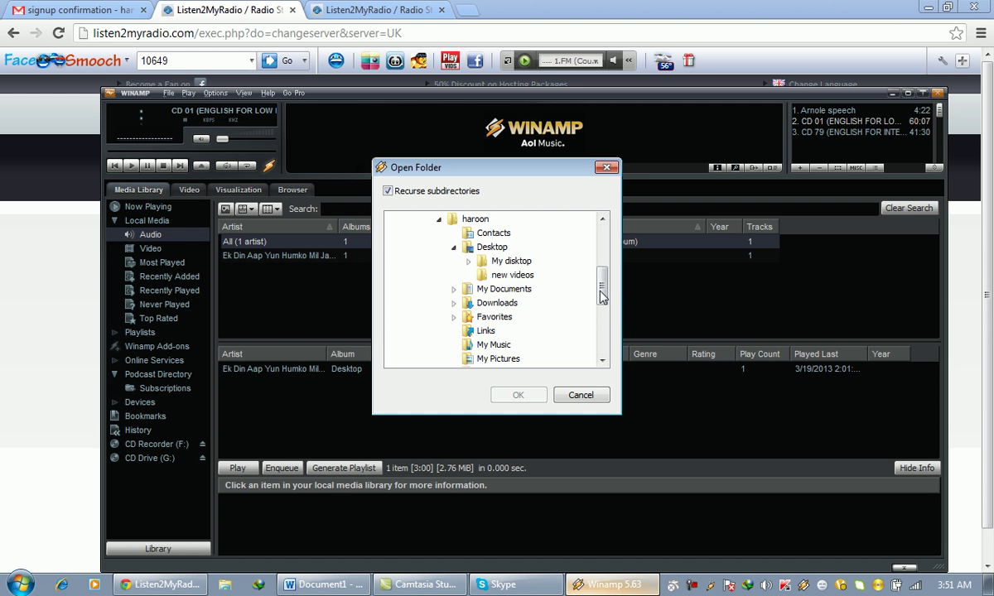
{"action": "mouse_move", "coordinate": [603, 282]}
{"action": "left_mouse_down"}
{"action": "mouse_move", "coordinate": [603, 327]}
{"action": "mouse_move", "coordinate": [603, 297]}
{"action": "left_mouse_up"}
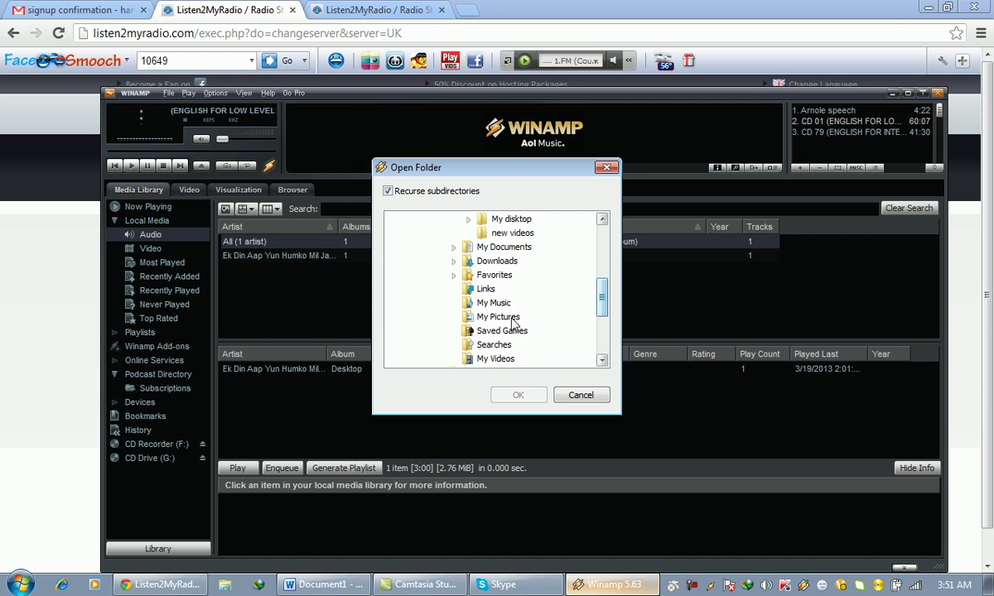
{"action": "left_click", "coordinate": [606, 168]}
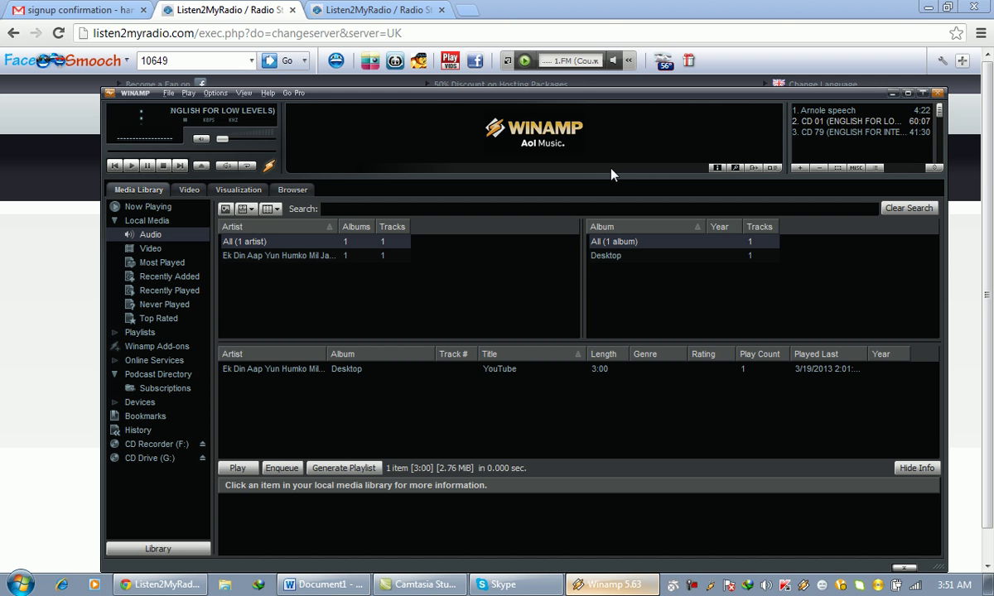
- Minimize the browser and Winamp, then open Local Disk (E:) from Computer
{"action": "left_click", "coordinate": [892, 94]}
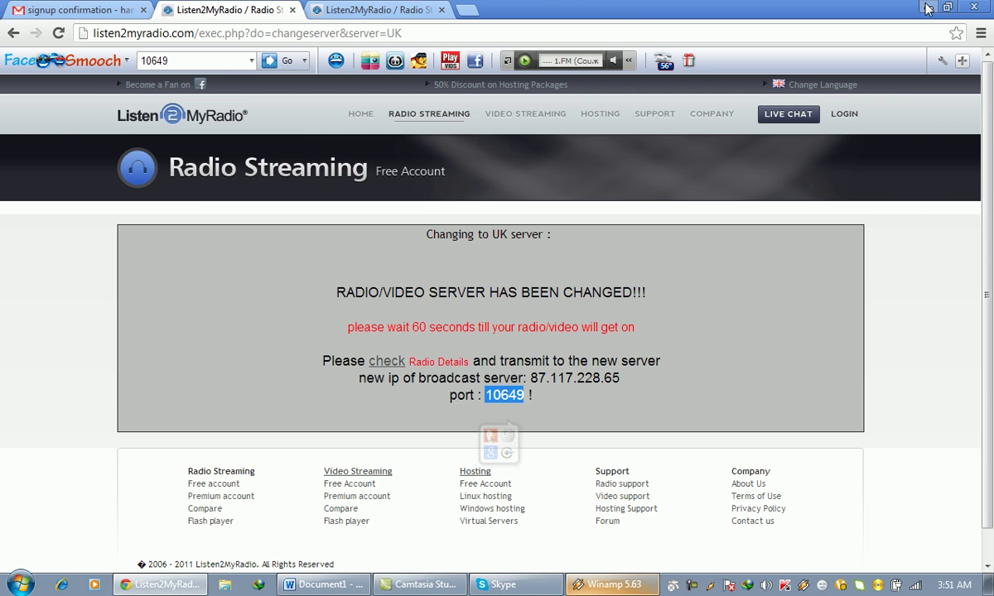
{"action": "left_click", "coordinate": [892, 94]}
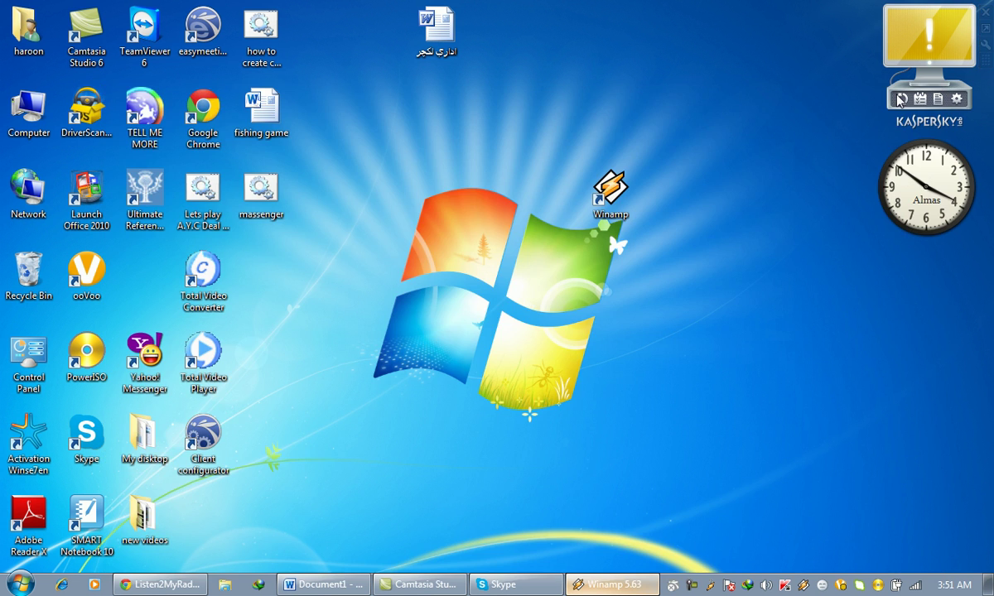
{"action": "double_click", "coordinate": [43, 131]}
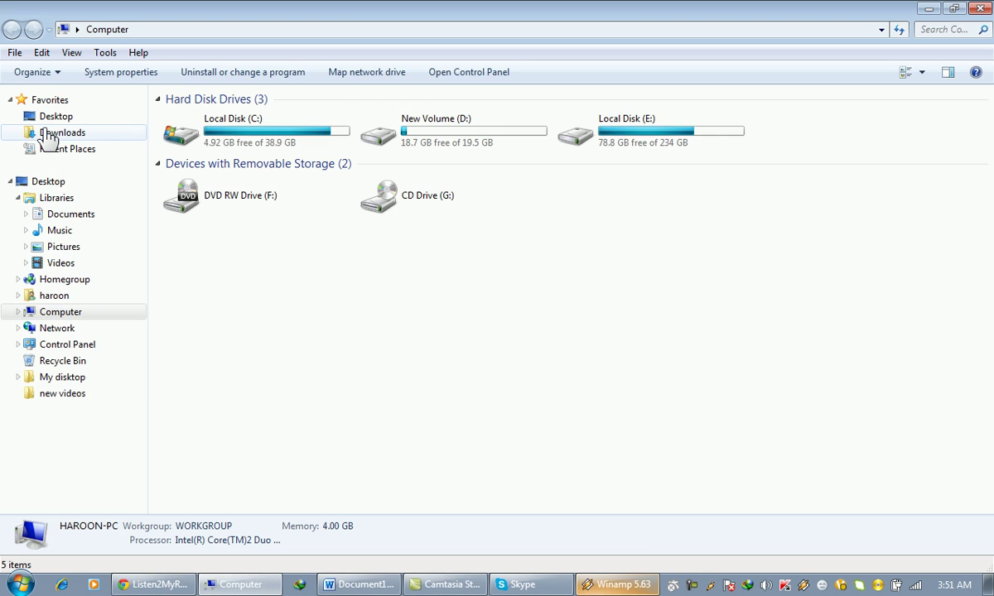
{"action": "left_click", "coordinate": [577, 139]}
{"action": "double_click", "coordinate": [578, 138]}
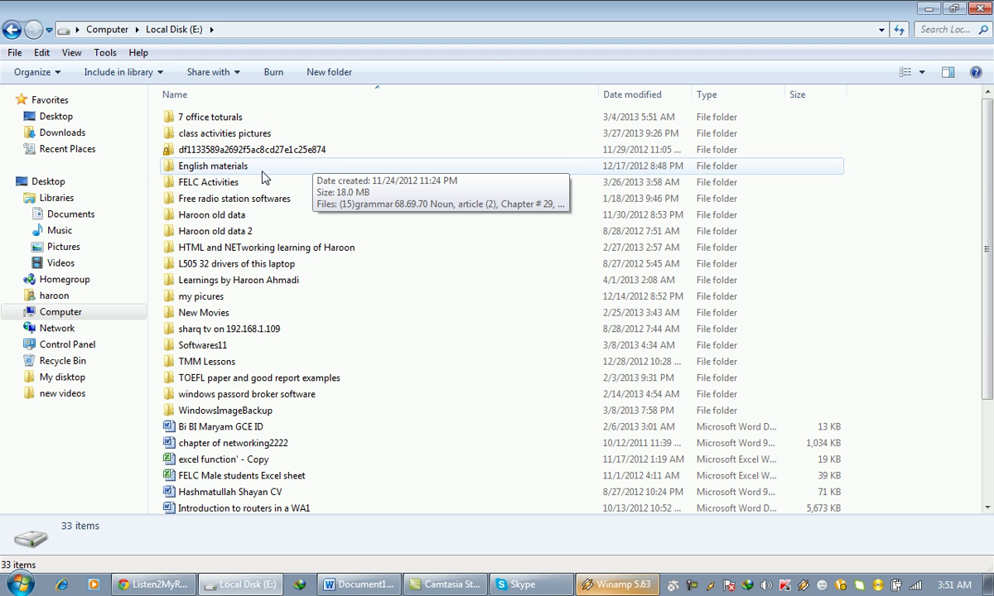
- Browse the Learnings folder, go back to Local Disk (E:), and close the window
{"action": "double_click", "coordinate": [248, 280]}
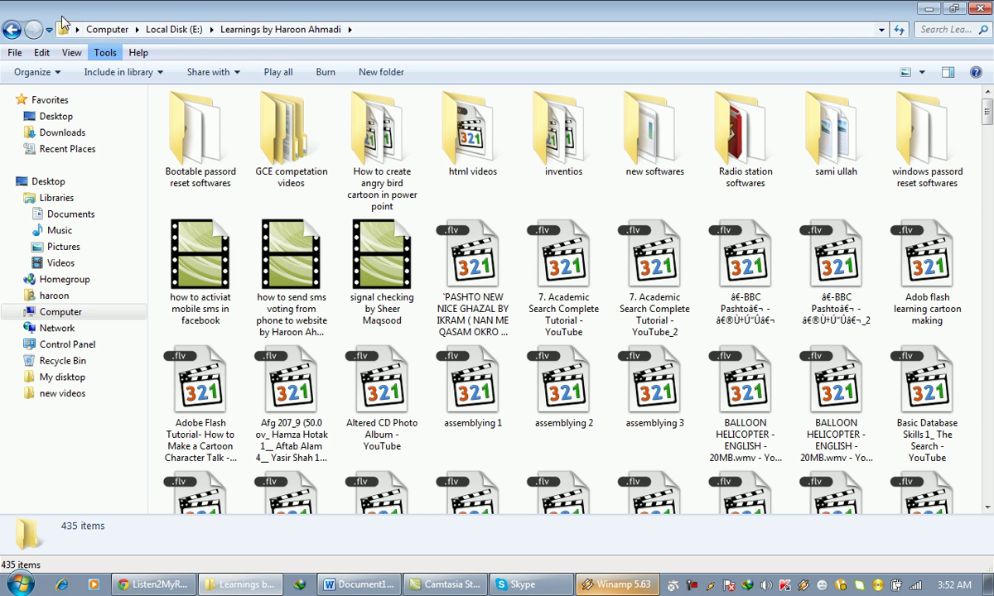
{"action": "left_click", "coordinate": [11, 29]}
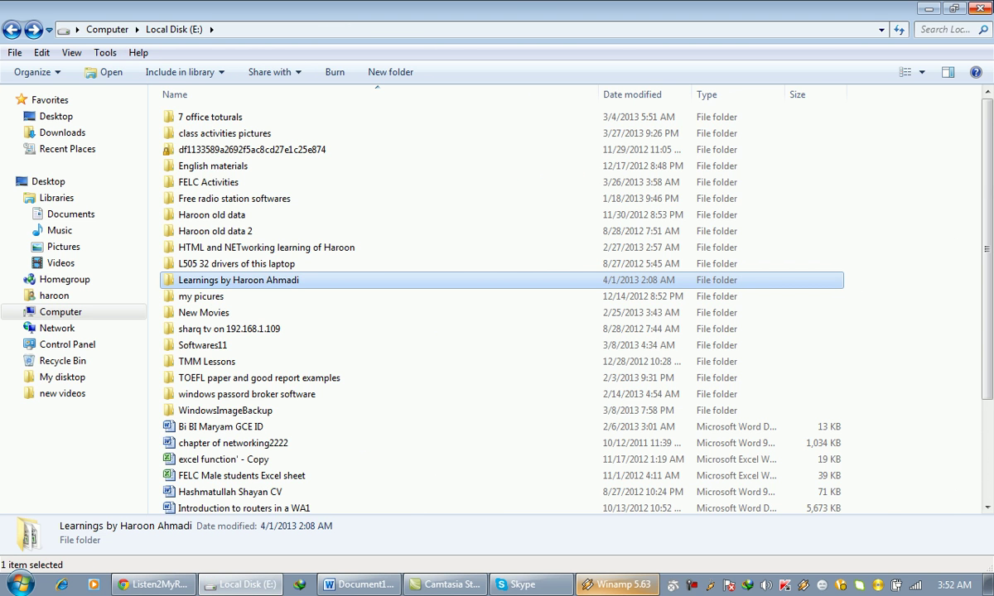
{"action": "left_click", "coordinate": [979, 9]}
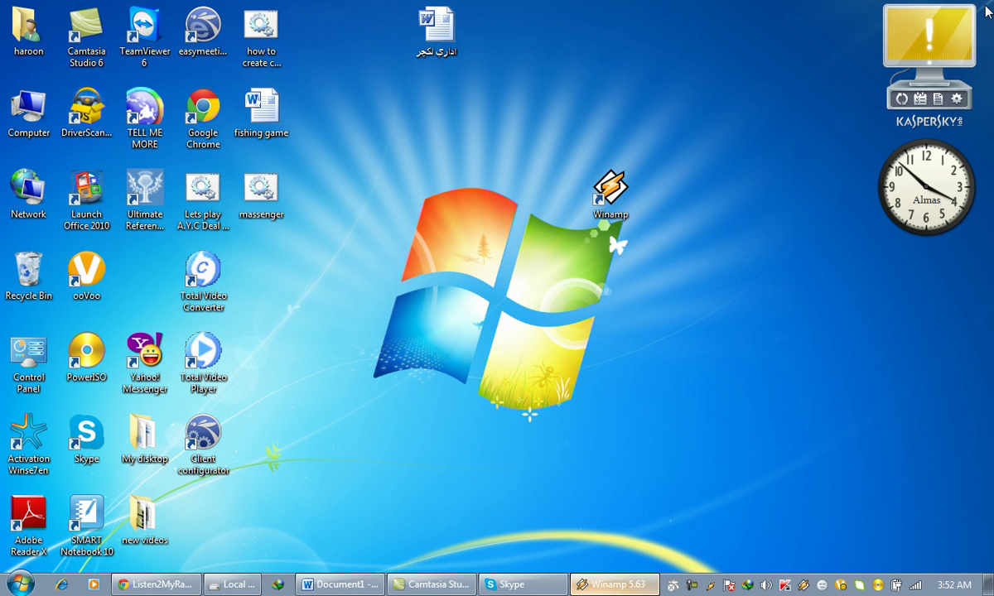
- Launch Total Video Converter, check its psp output folder, then close that folder window
{"action": "left_click", "coordinate": [198, 309]}
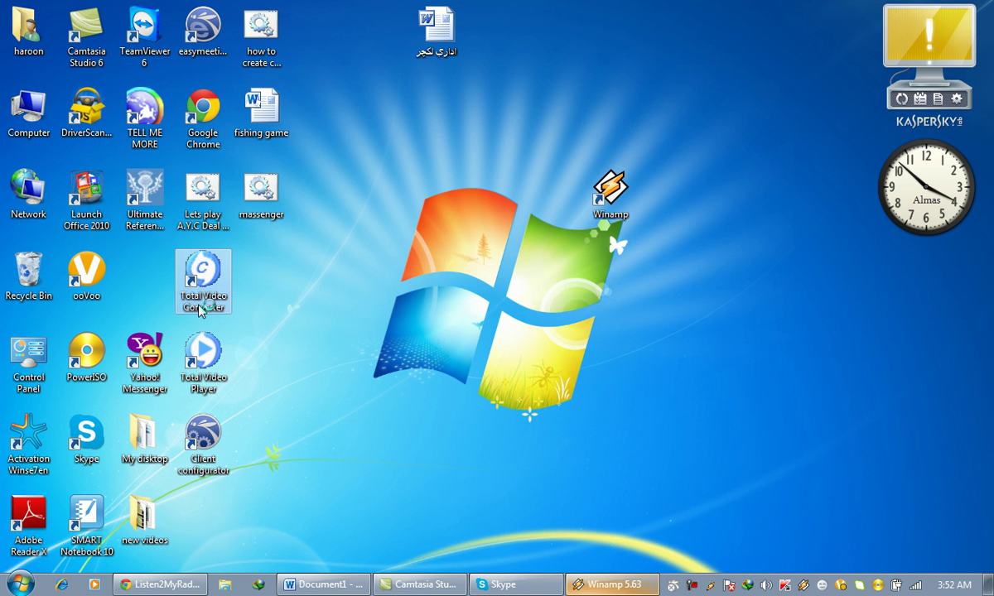
{"action": "double_click", "coordinate": [199, 309]}
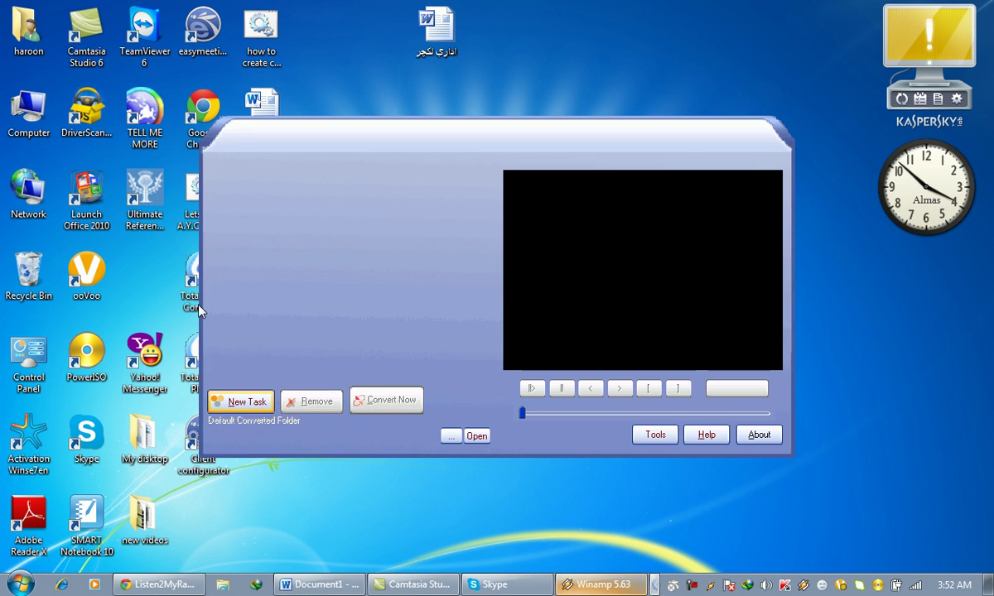
{"action": "left_click", "coordinate": [477, 434]}
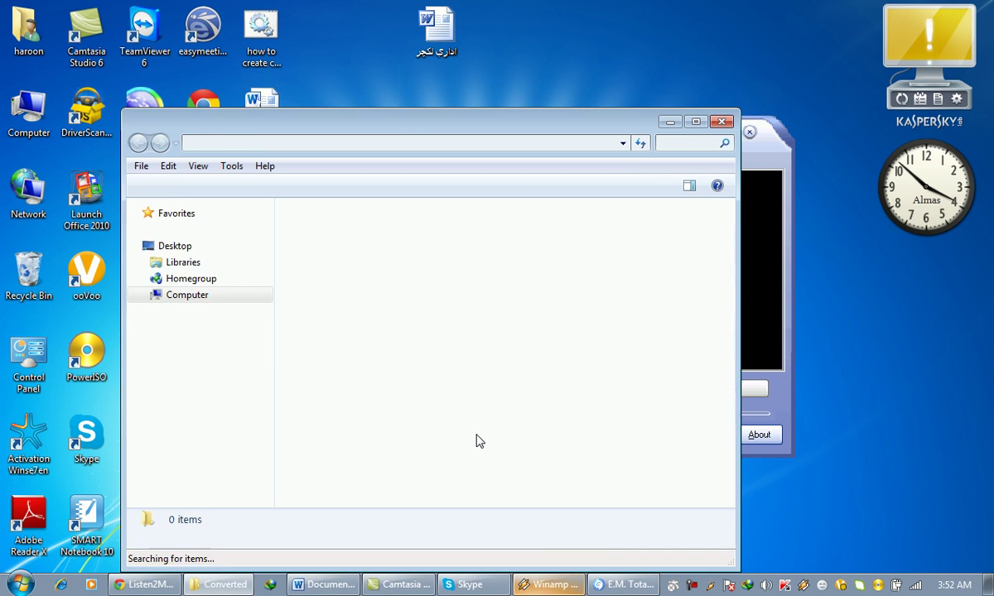
{"action": "double_click", "coordinate": [319, 248]}
{"action": "left_click", "coordinate": [138, 142]}
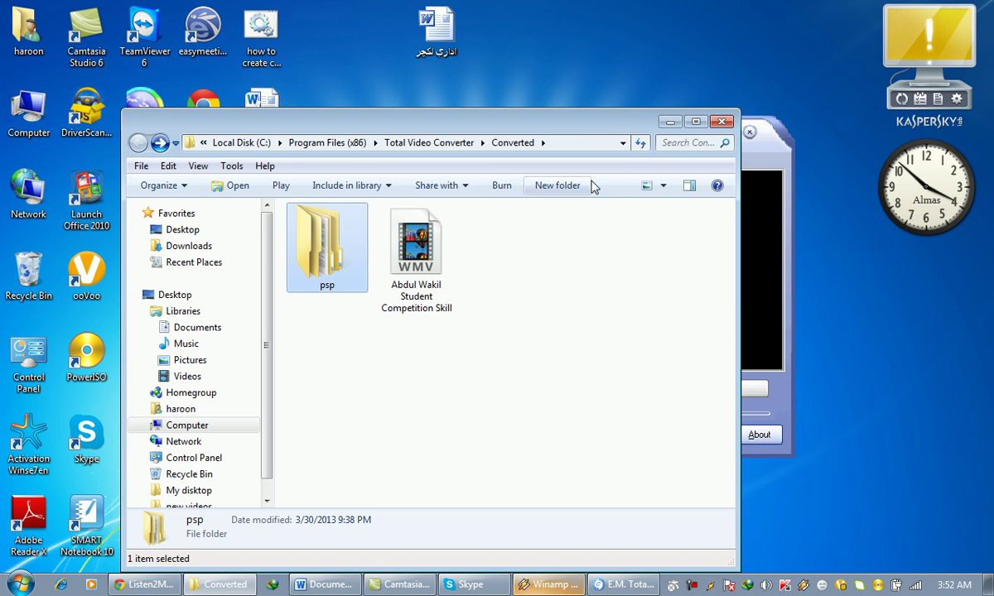
{"action": "left_click", "coordinate": [722, 123]}
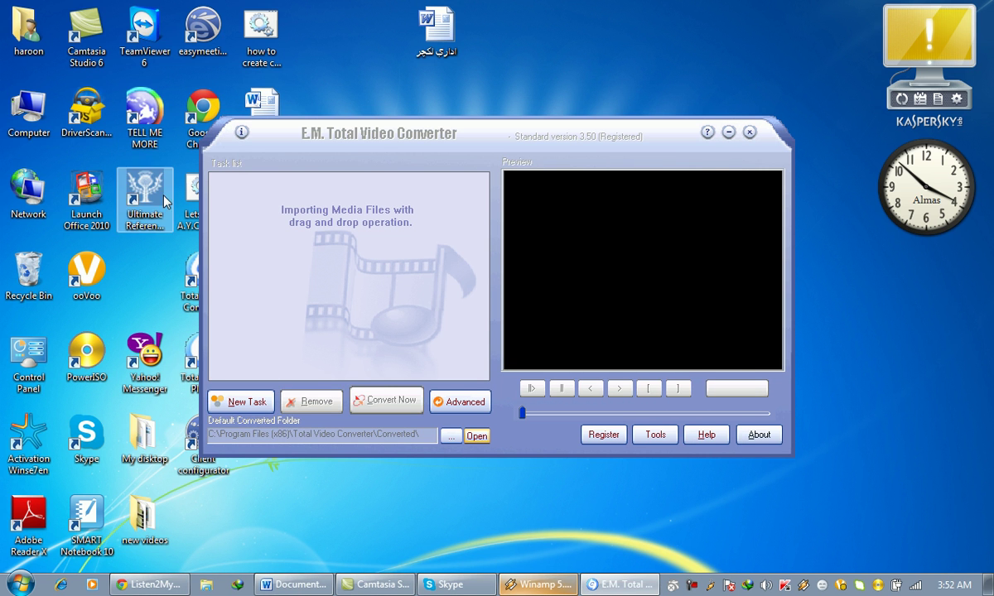
- Open Local Disk (E:) > sharq tv on 192.168.1.109 and select the De khzo ghag amrica MP3
{"action": "double_click", "coordinate": [29, 112]}
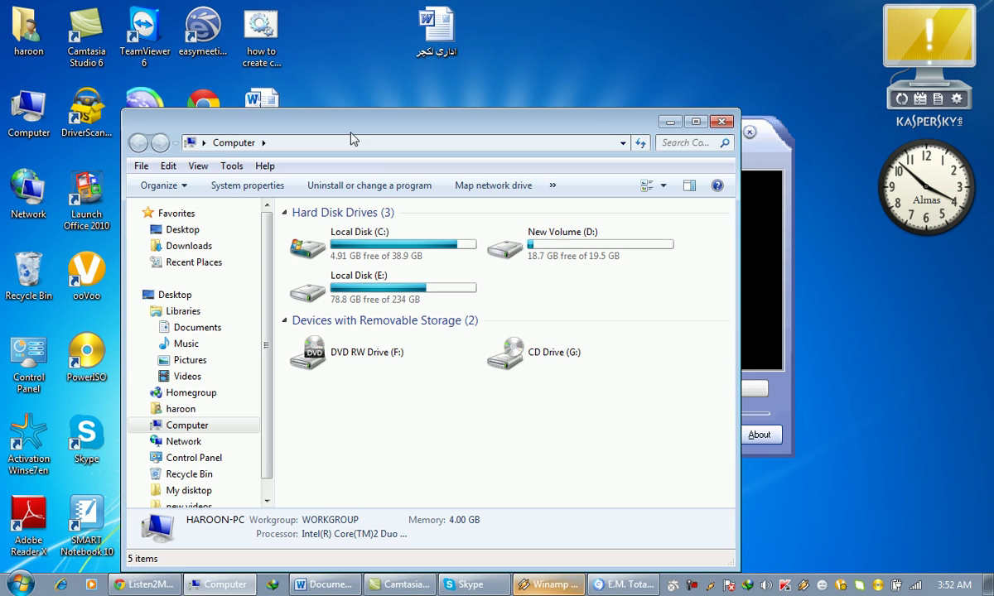
{"action": "double_click", "coordinate": [362, 276]}
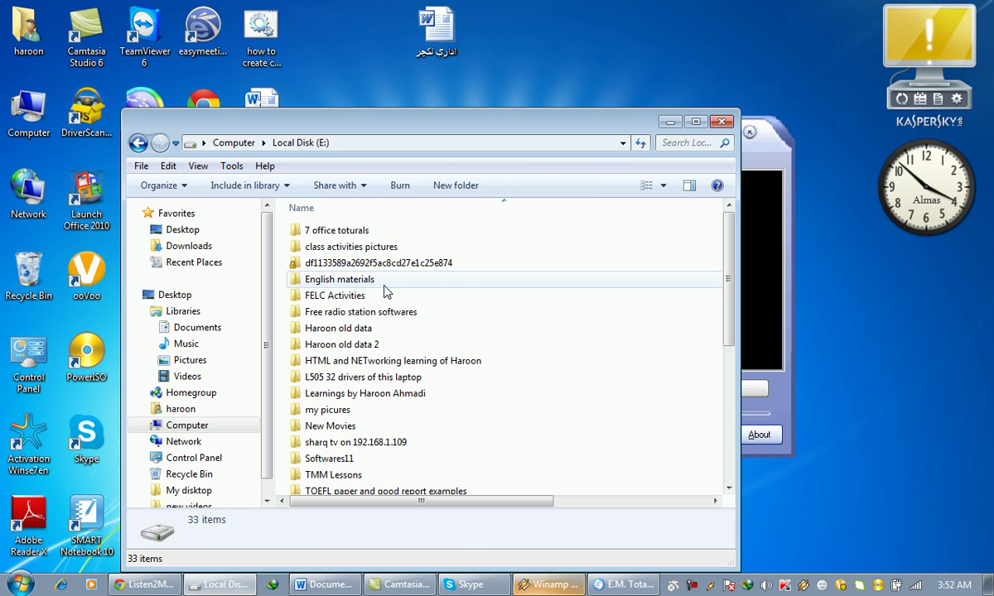
{"action": "left_click_drag", "start_coordinate": [729, 279], "coordinate": [732, 287]}
{"action": "double_click", "coordinate": [388, 409]}
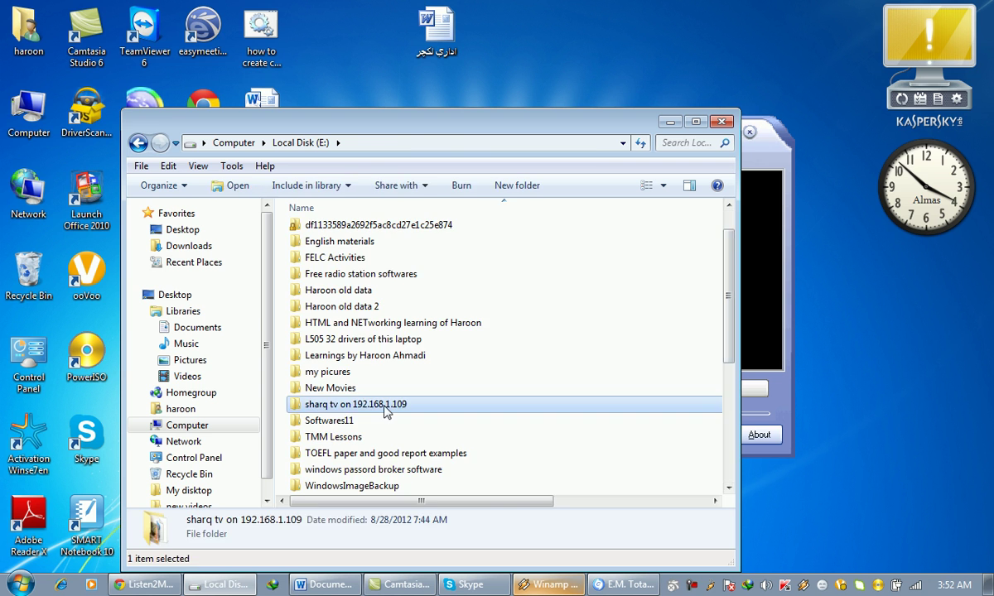
{"action": "left_click", "coordinate": [343, 249]}
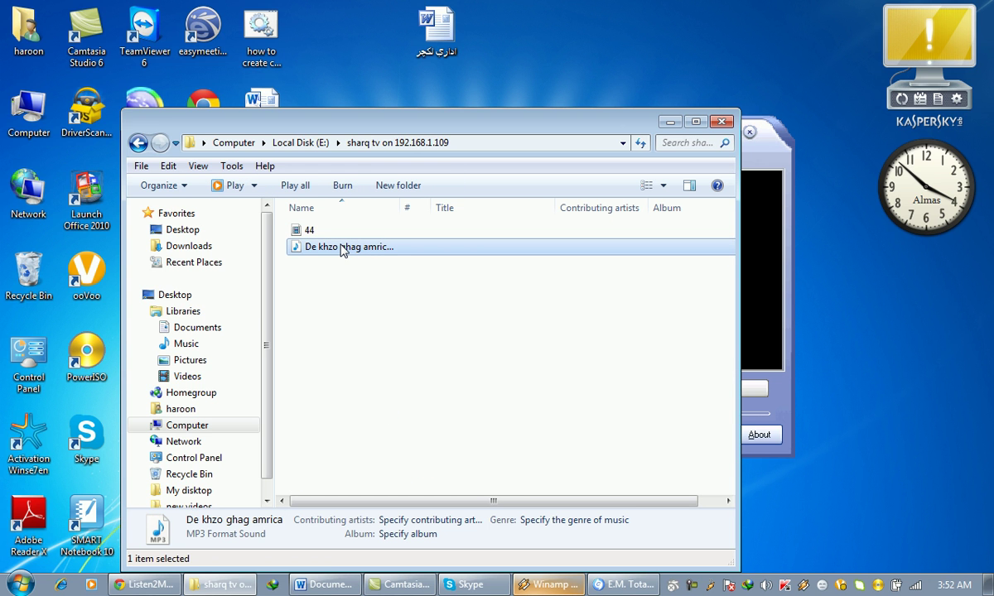
- Paste the MP3 onto the desktop and close the folder and Total Video Converter
{"action": "right_click", "coordinate": [508, 16]}
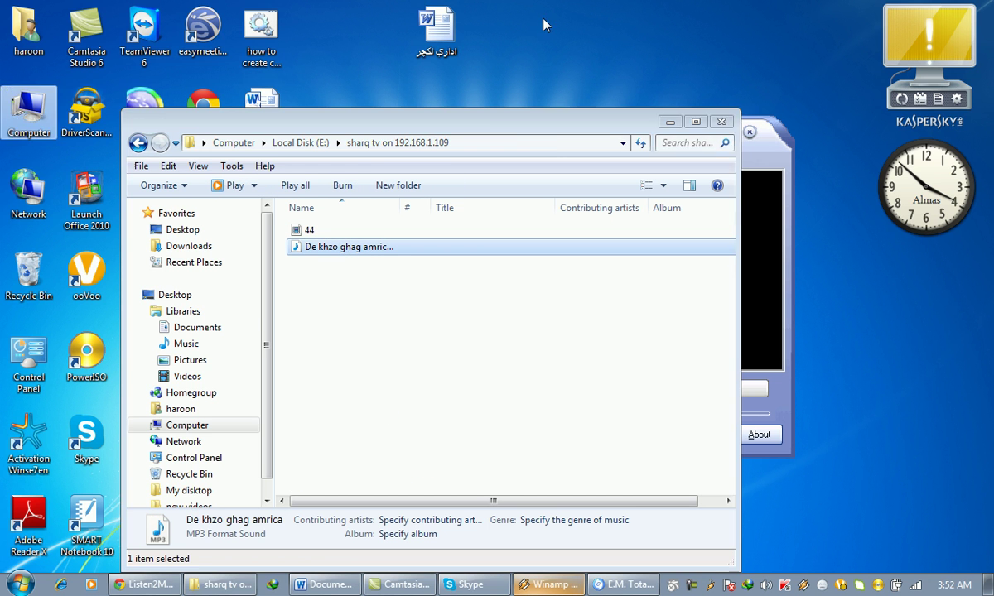
{"action": "left_click", "coordinate": [553, 85]}
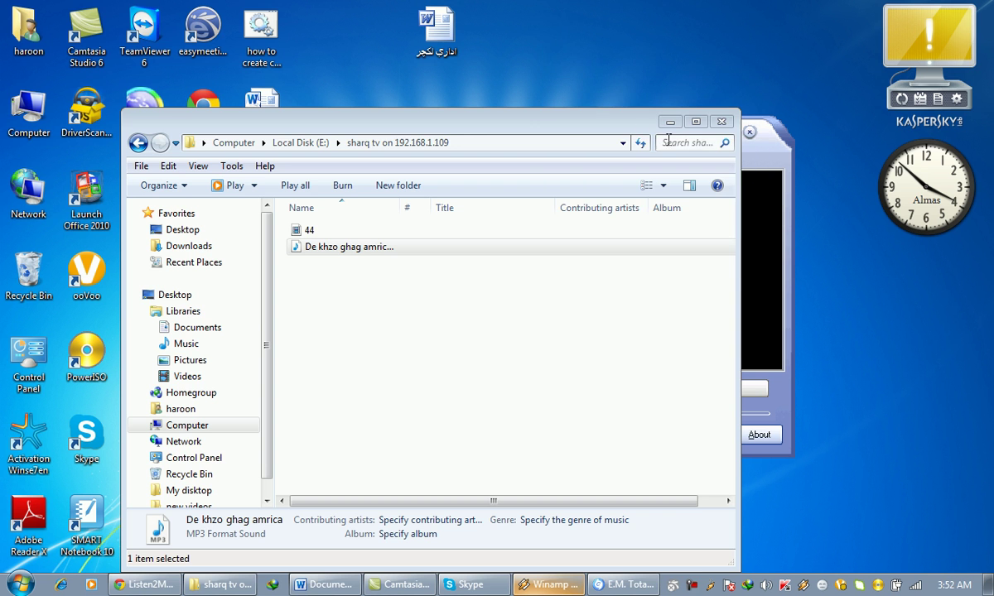
{"action": "left_click", "coordinate": [721, 122]}
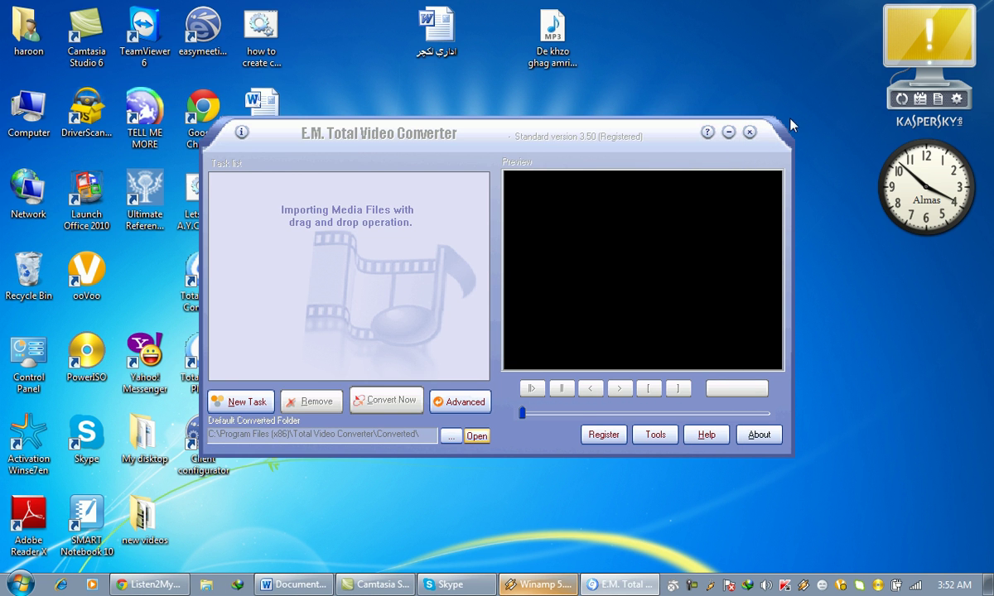
{"action": "left_click", "coordinate": [748, 131]}
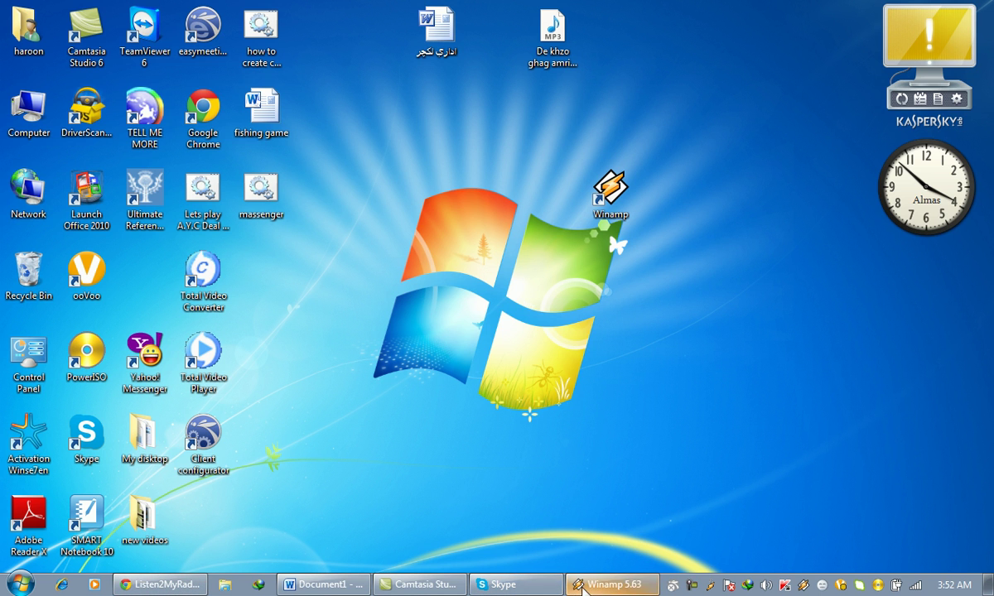
- Restore Winamp from the taskbar and start playing the current playlist track
{"action": "left_click", "coordinate": [609, 585]}
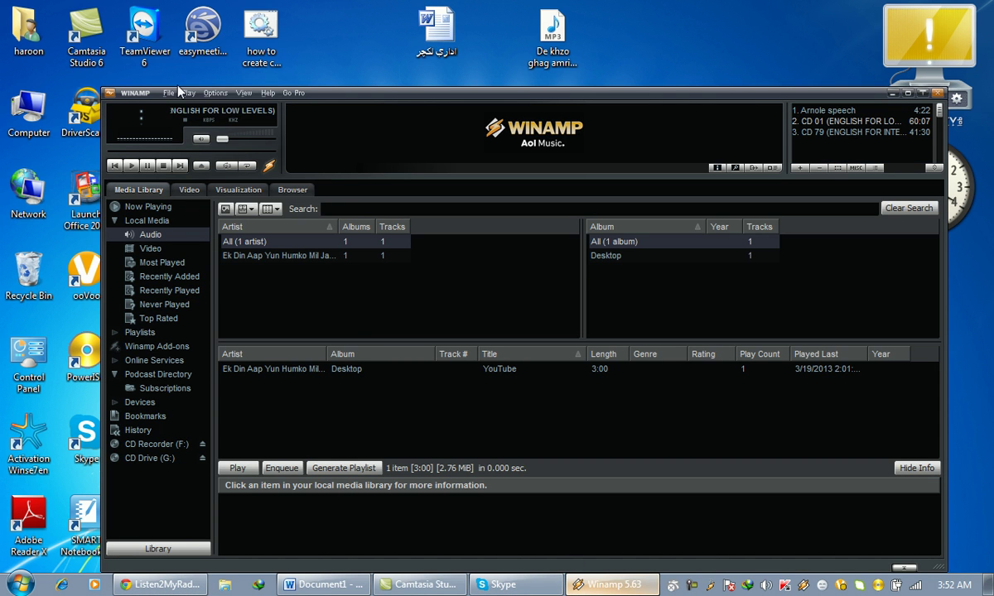
{"action": "left_click", "coordinate": [188, 93]}
{"action": "left_click", "coordinate": [201, 123]}
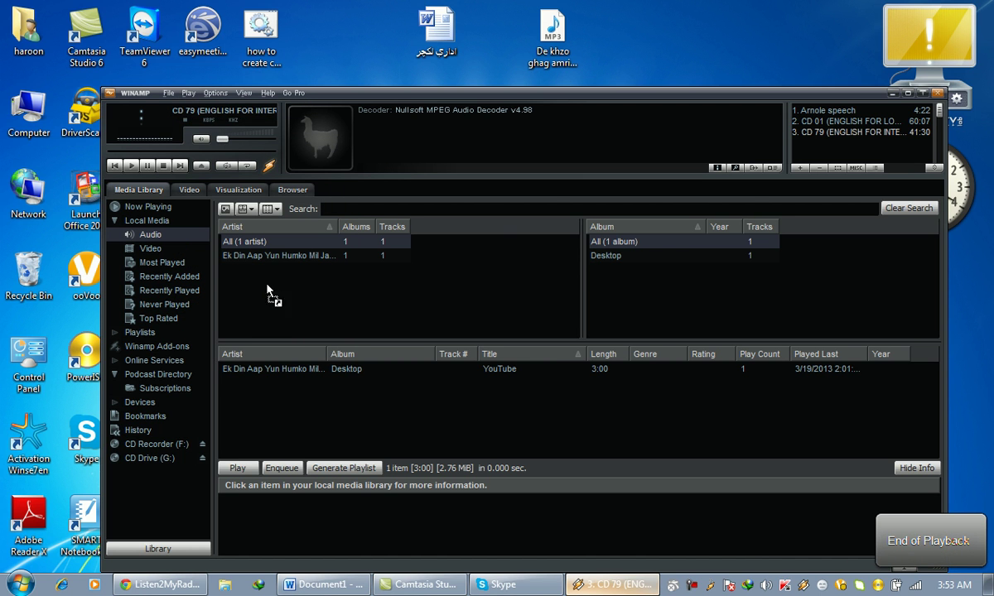
- Add the desktop MP3 to the Media Library, play Ek Din Aap Yun Humko Mil Jayenge HD, volume 94%
{"action": "left_click_drag", "start_coordinate": [268, 292], "coordinate": [266, 283]}
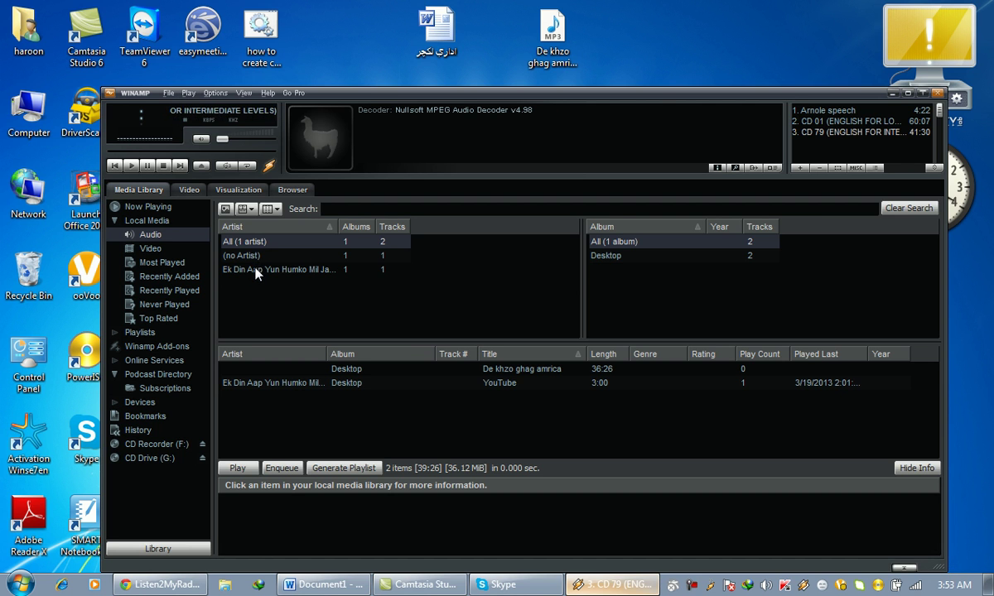
{"action": "left_click", "coordinate": [256, 272]}
{"action": "double_click", "coordinate": [256, 271]}
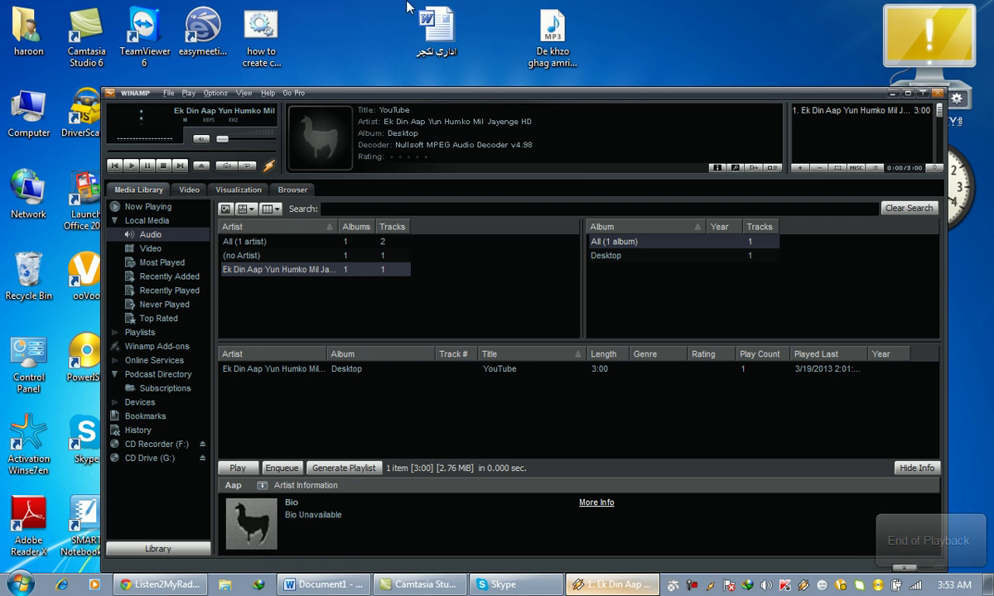
{"action": "key", "text": "Up"}
{"action": "key", "text": "Up"}
{"action": "key", "text": "Up"}
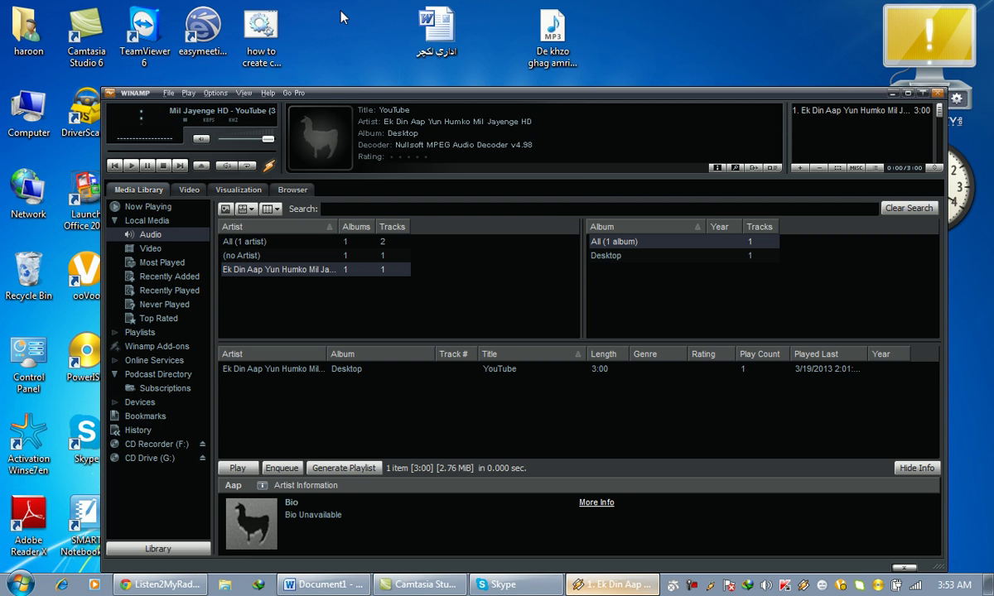
- Dismiss the desktop context menu and bring up the system sound options
{"action": "right_click", "coordinate": [340, 11]}
{"action": "left_click", "coordinate": [767, 588]}
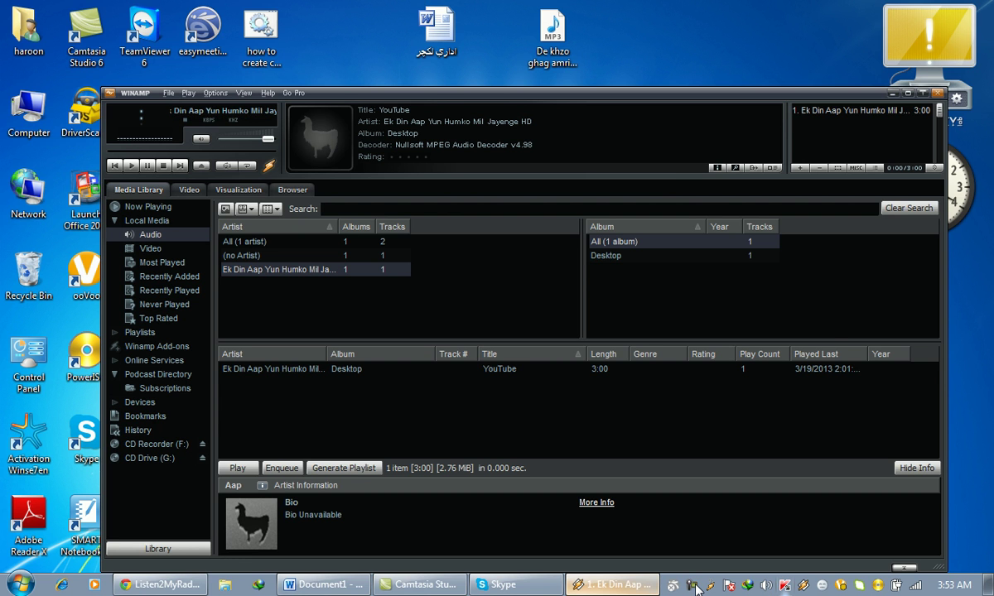
{"action": "right_click", "coordinate": [766, 585]}
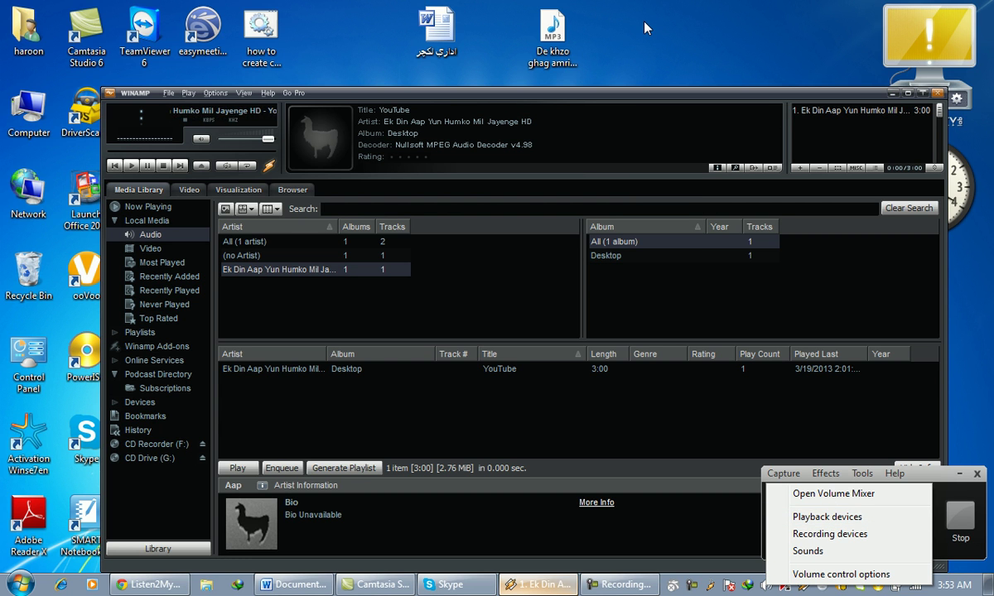
- Close the sound options and desktop context menu to show Camtasia's recording panel
{"action": "key", "text": "Escape"}
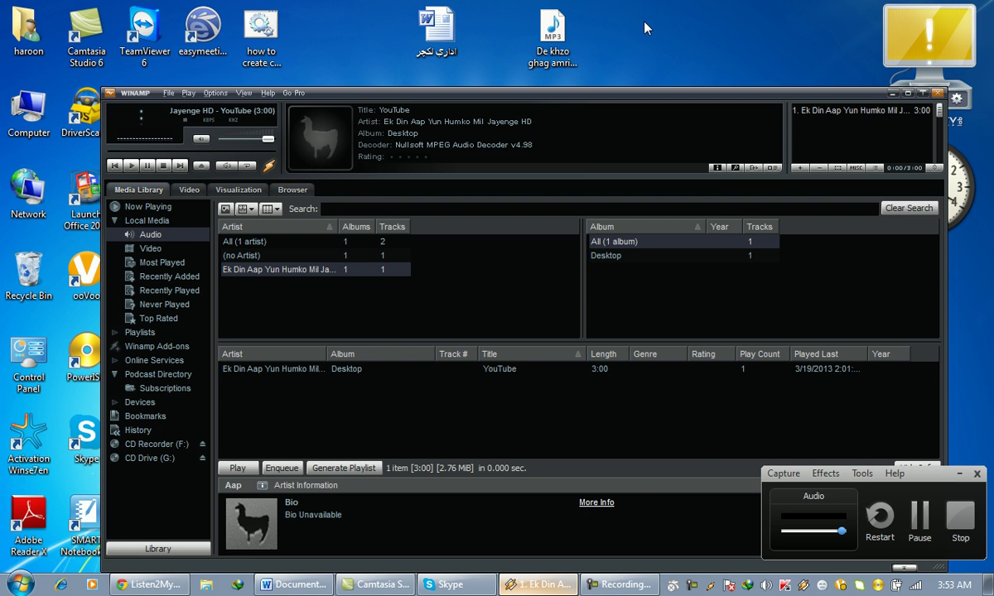
{"action": "right_click", "coordinate": [646, 26]}
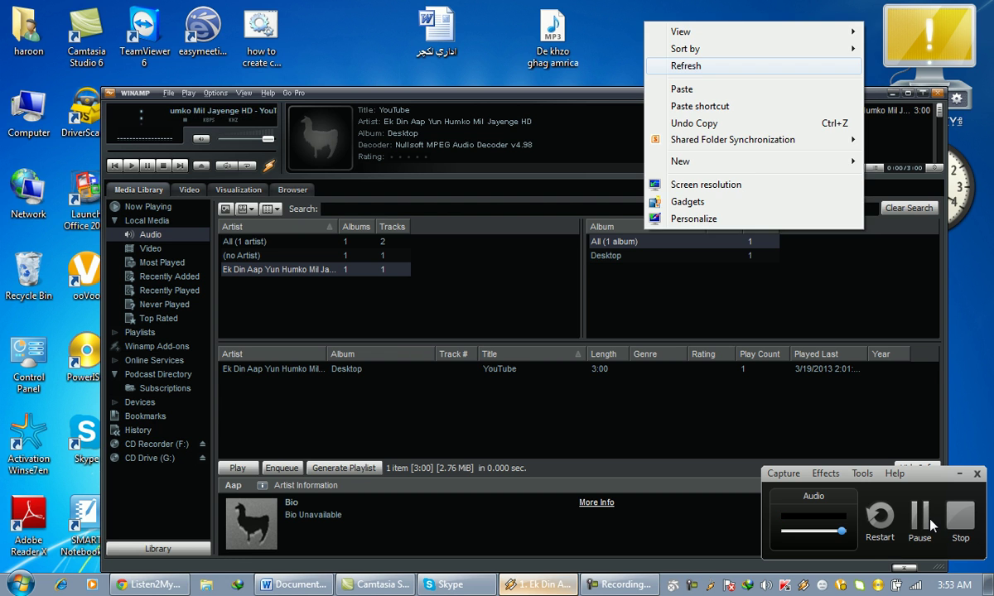
{"action": "left_click", "coordinate": [871, 486]}
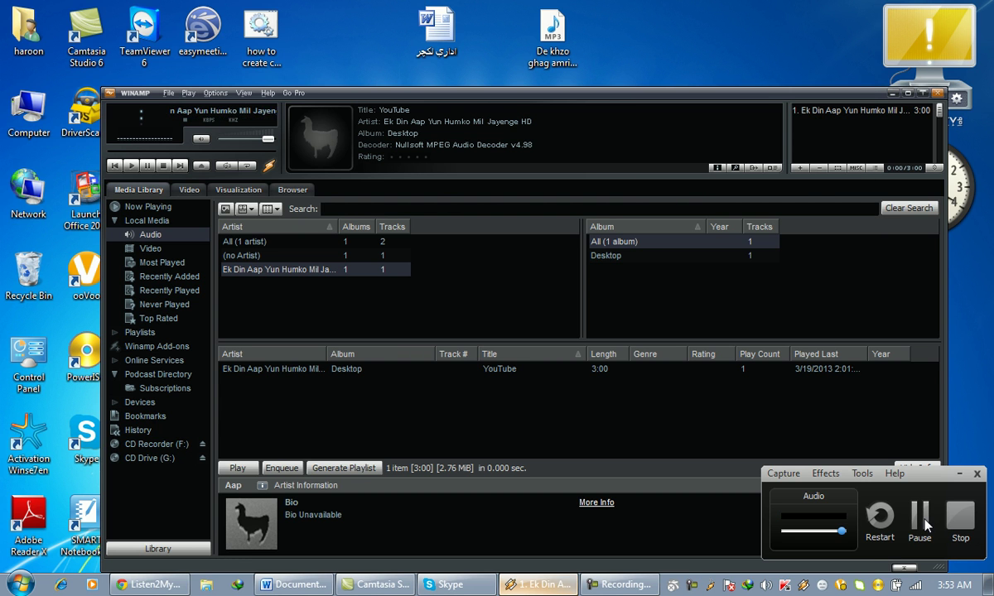